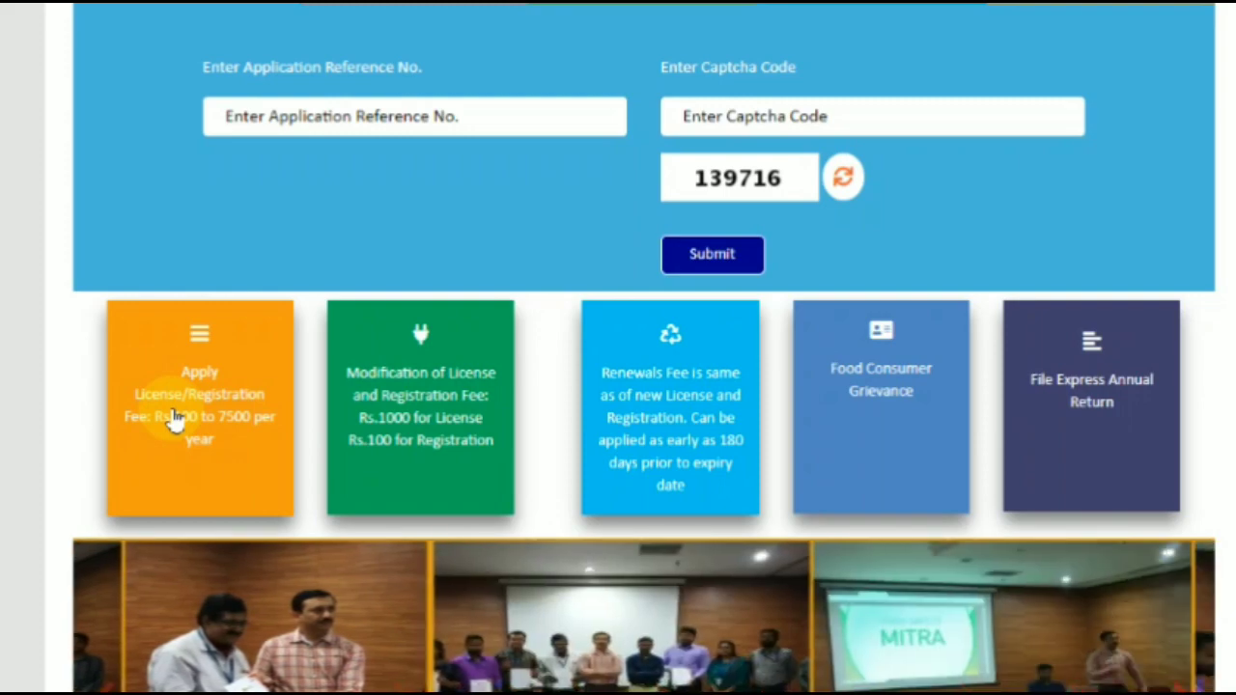
Start a new application via Apply License/Registration and Apply For License/Registration.
click(175, 417)
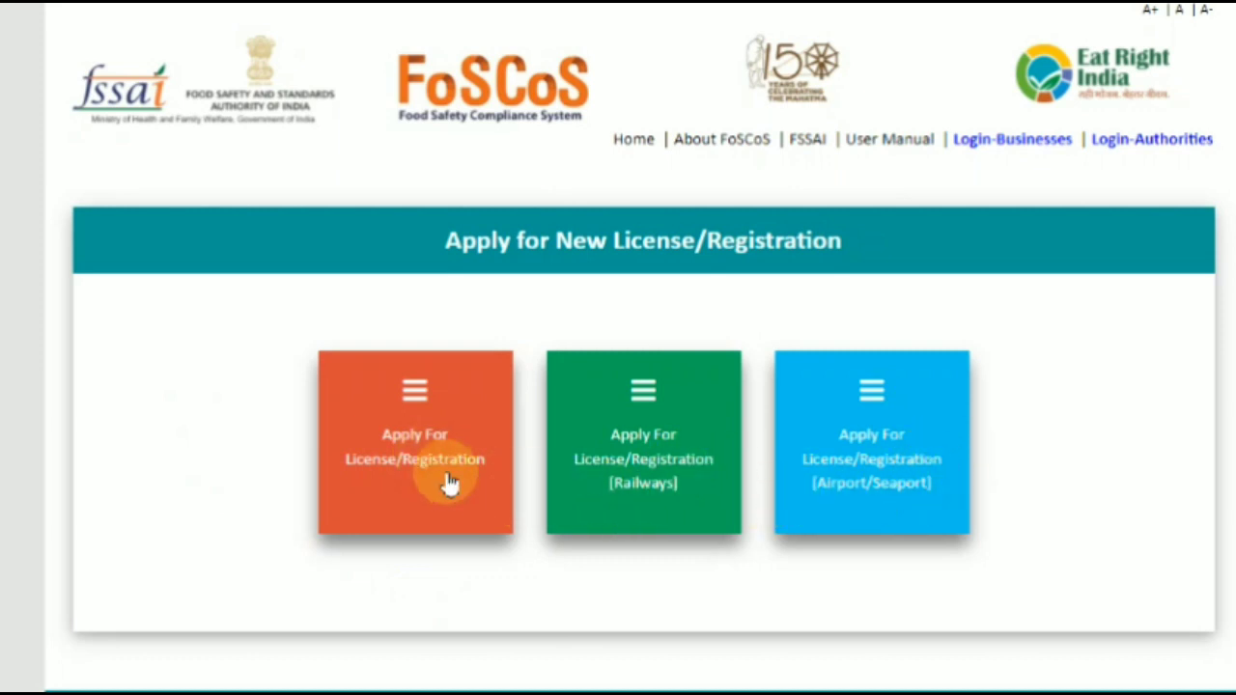
click(335, 525)
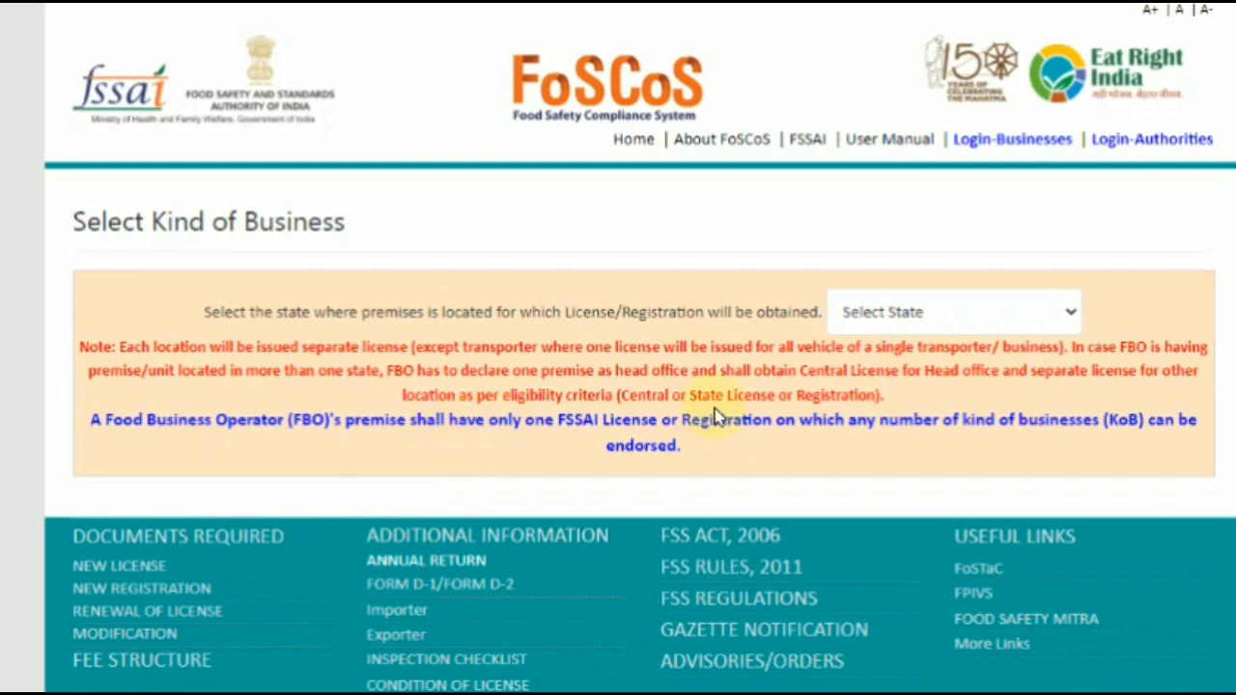
Set the premises state to Delhi.
click(988, 313)
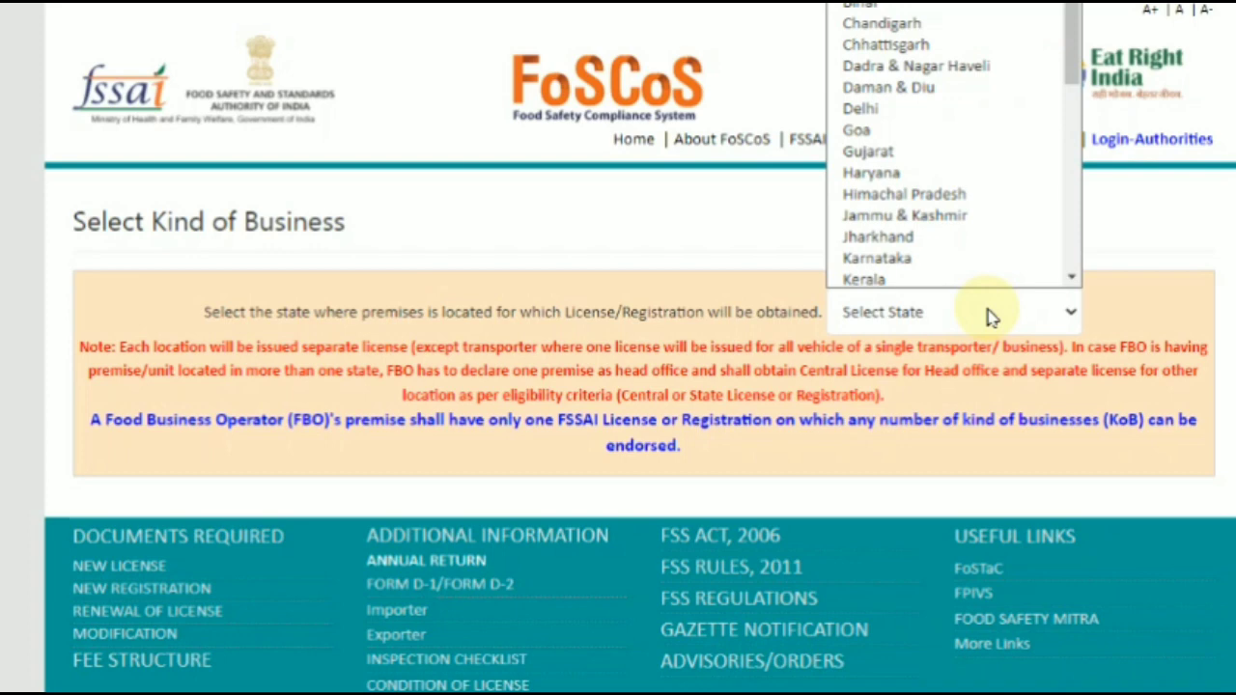
click(879, 108)
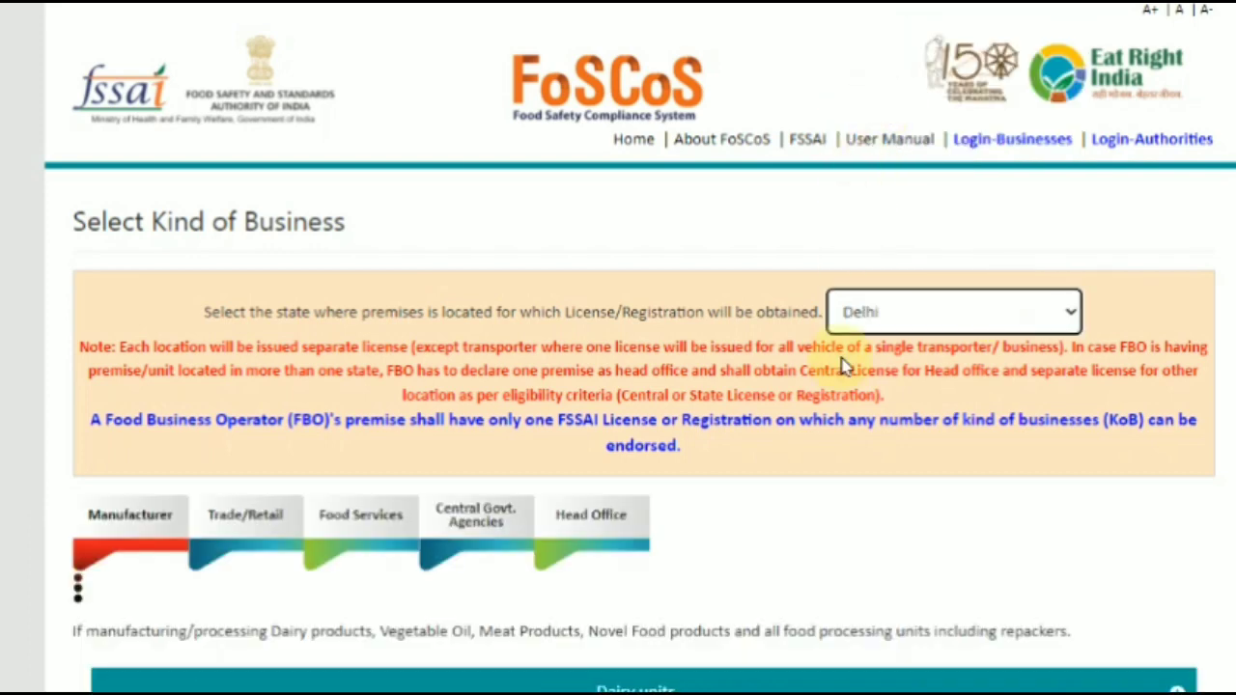
scroll(842, 365, down, 2)
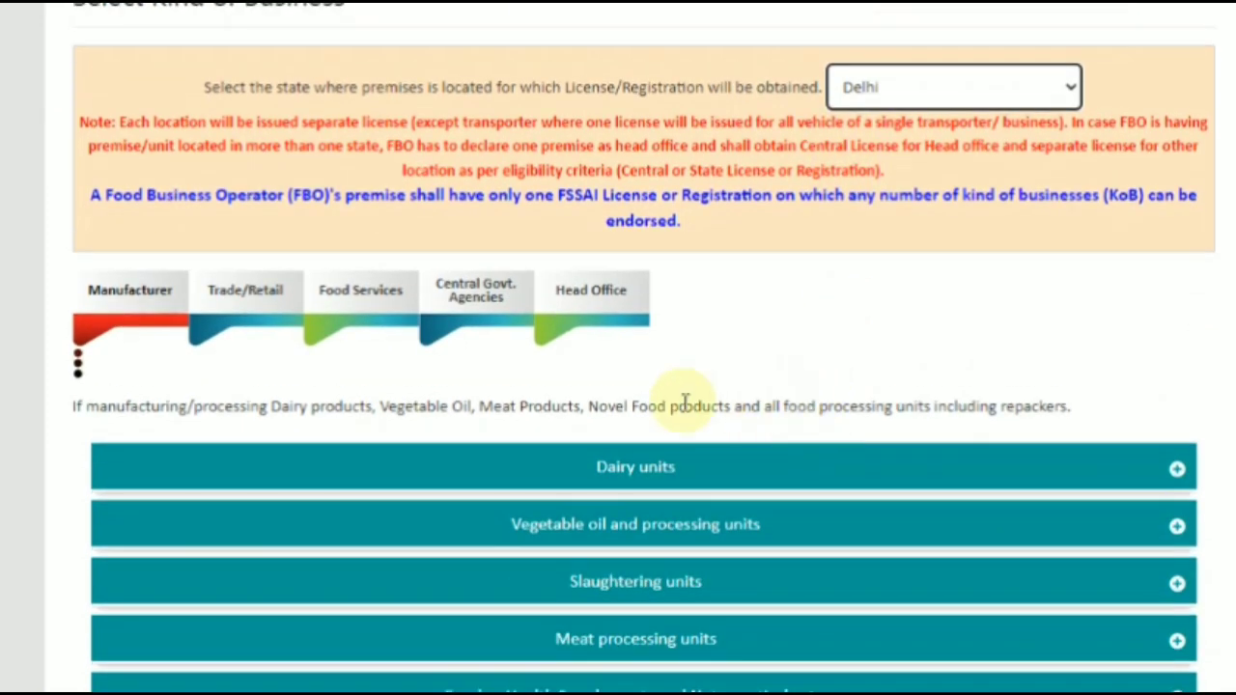
scroll(689, 409, down, 1)
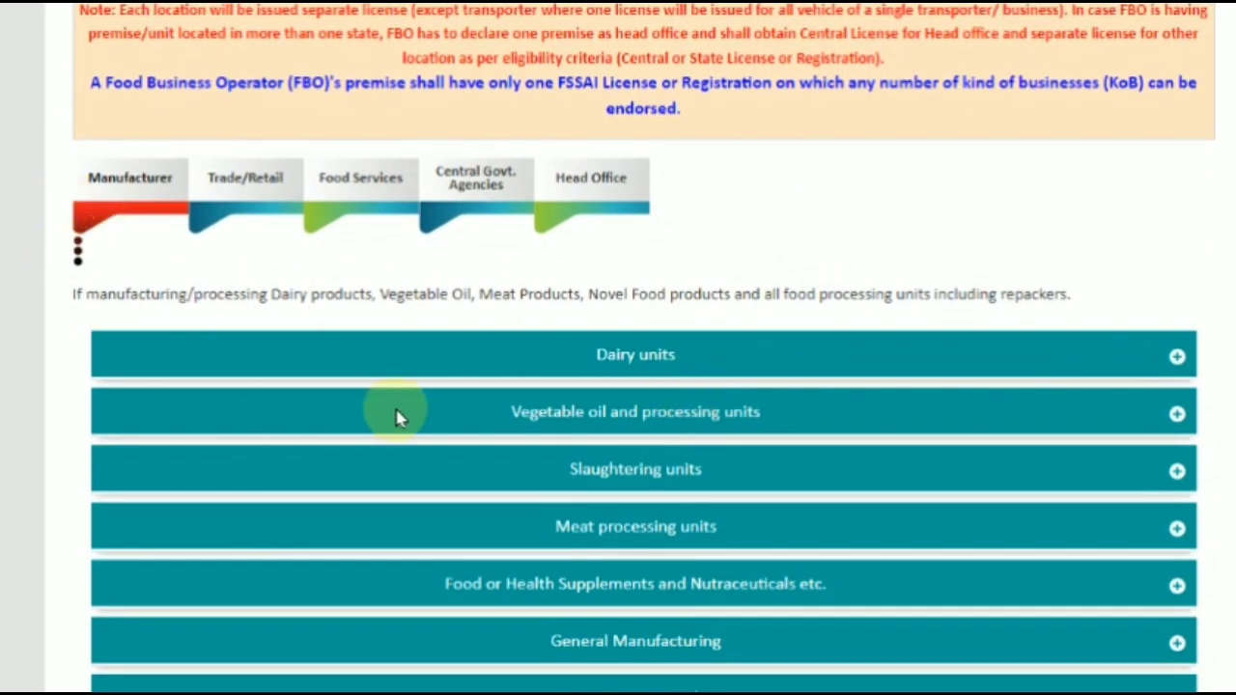
Choose Trade/Retail retailer with turnover up to 12 lakhs/annum and proceed to eligibility.
click(246, 191)
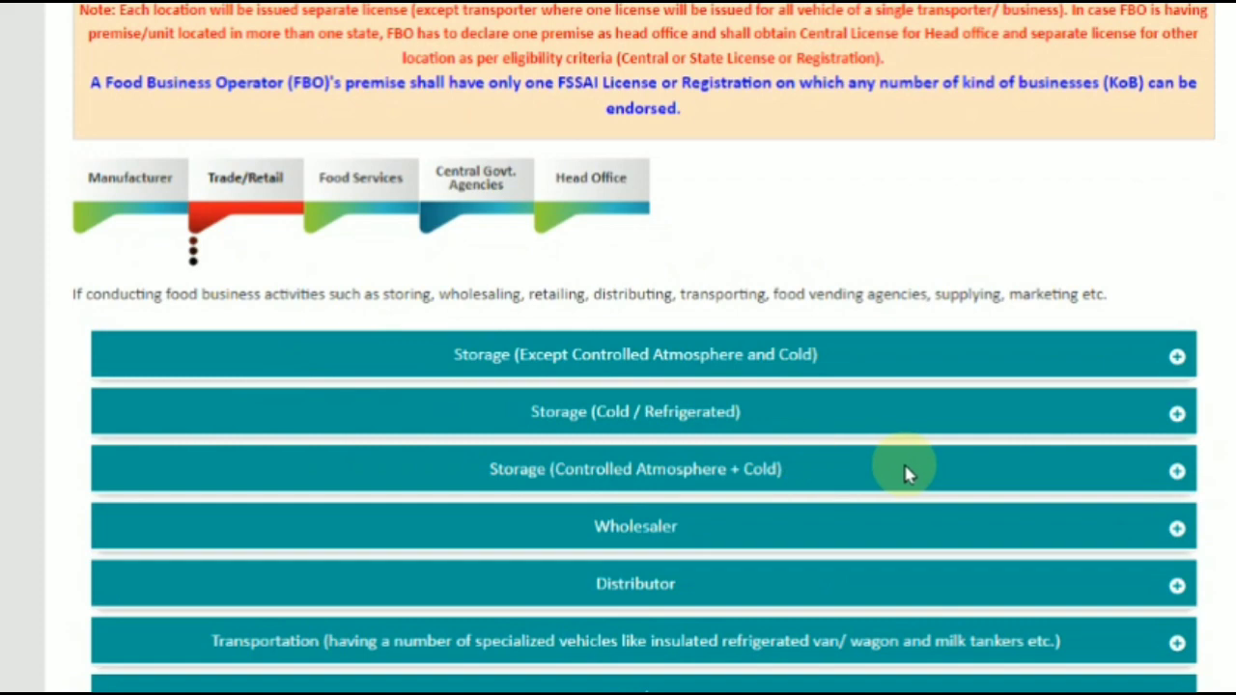
scroll(903, 473, down, 2)
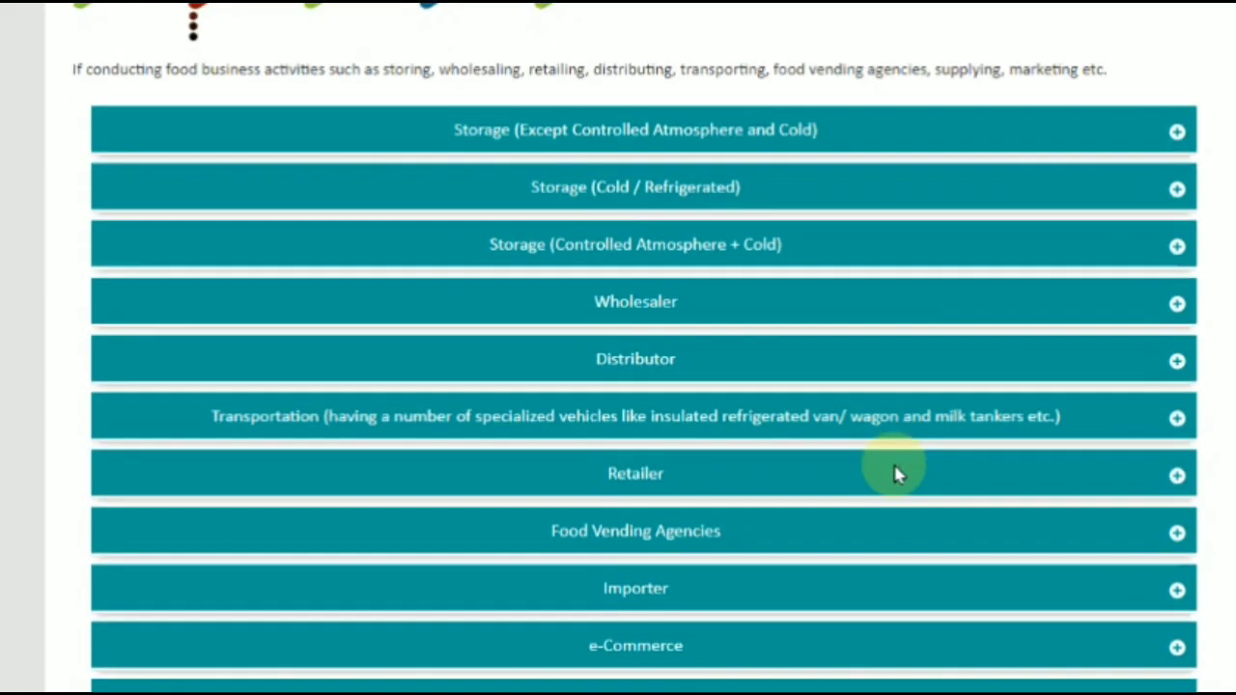
scroll(896, 473, down, 1)
click(630, 360)
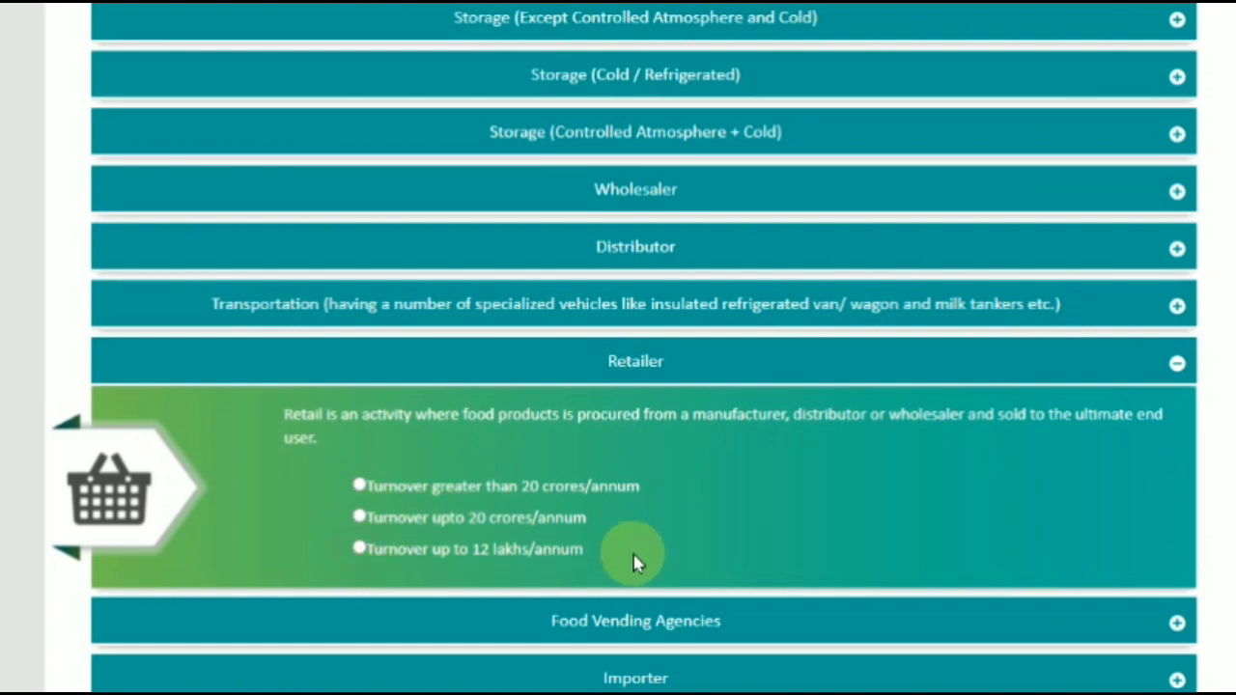
click(359, 549)
scroll(695, 543, down, 3)
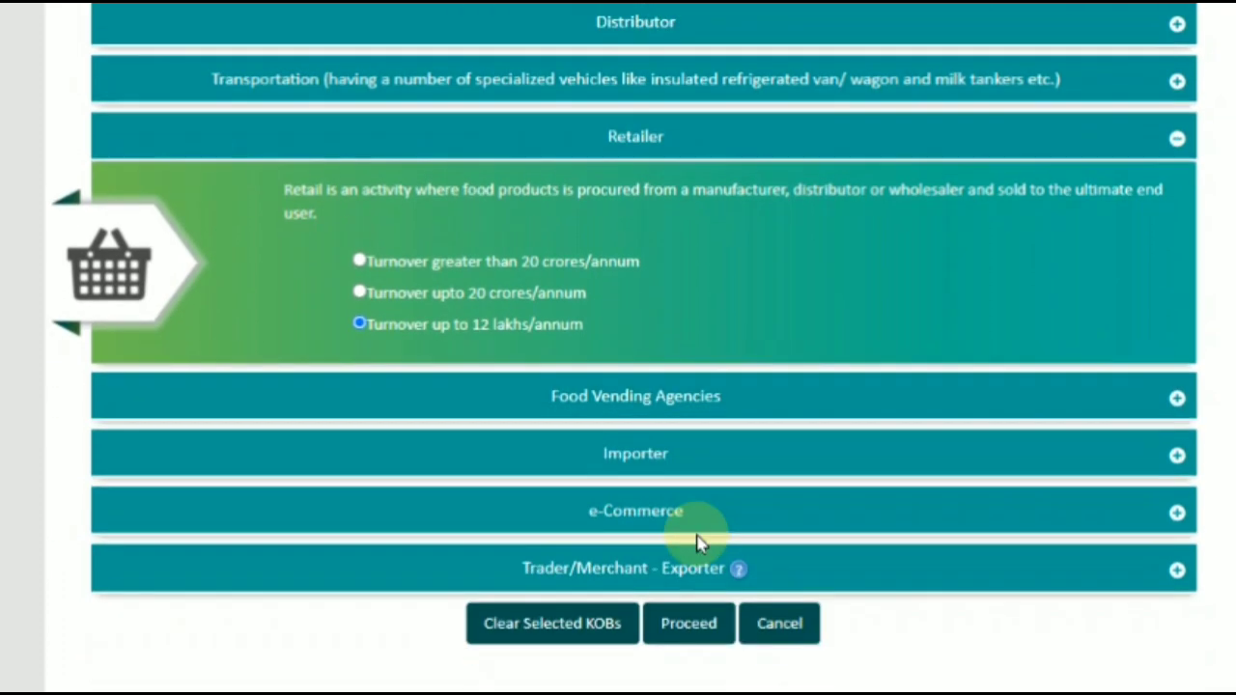
click(678, 626)
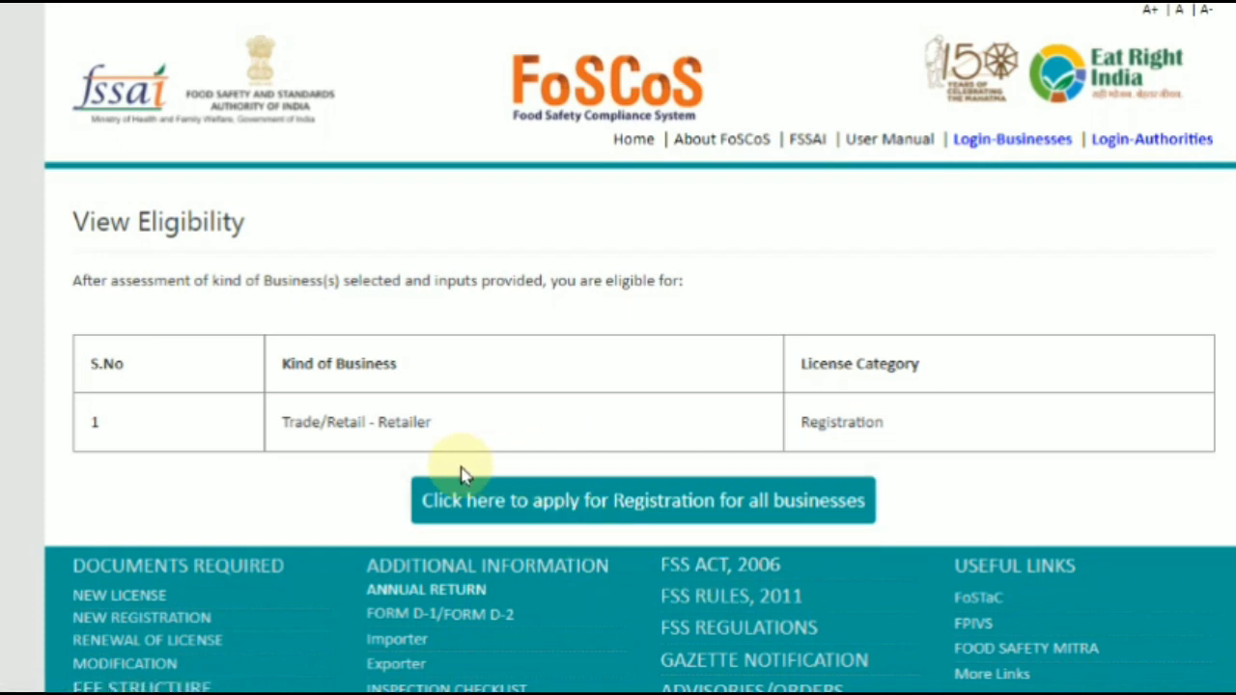
Open the Form A registration and enter the applicant's company name.
click(615, 510)
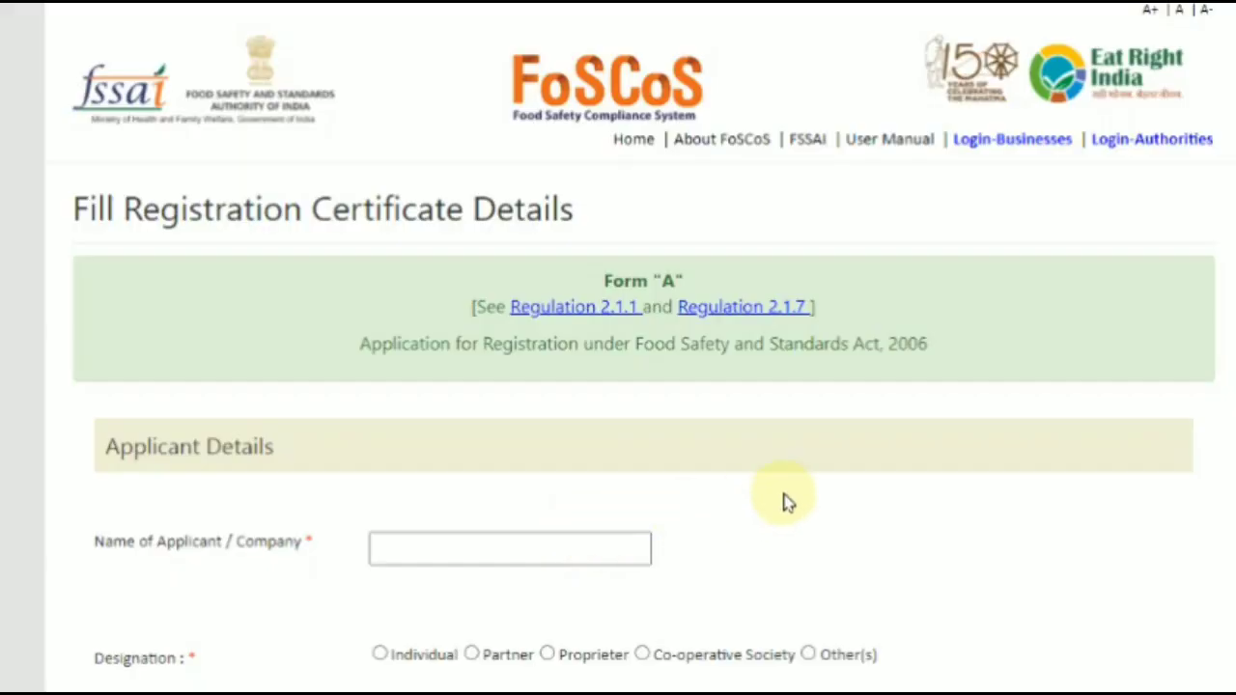
scroll(781, 499, down, 3)
scroll(759, 491, up, 1)
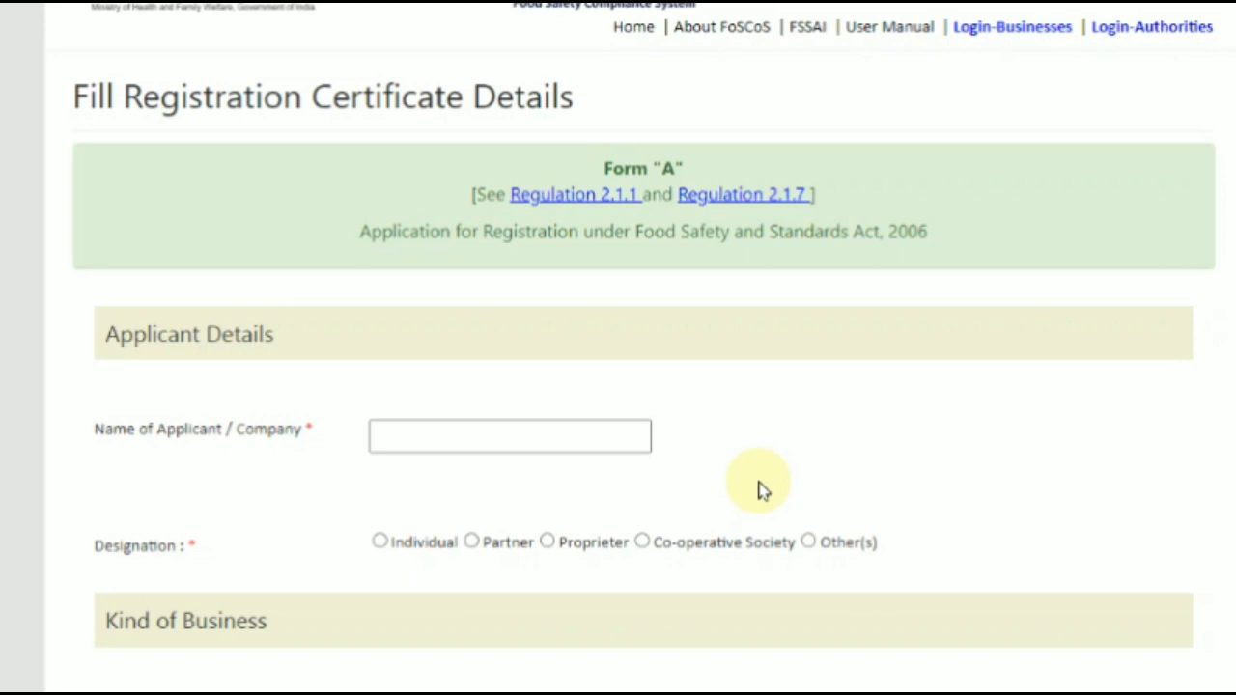
click(539, 441)
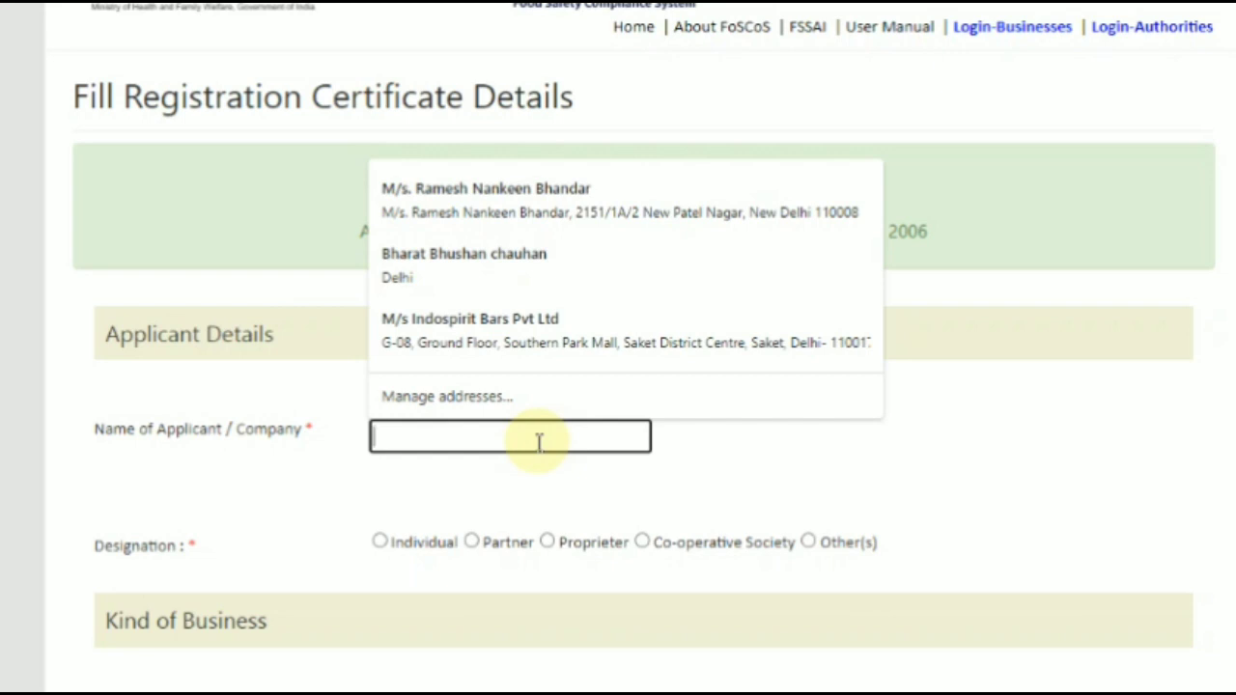
text(A)
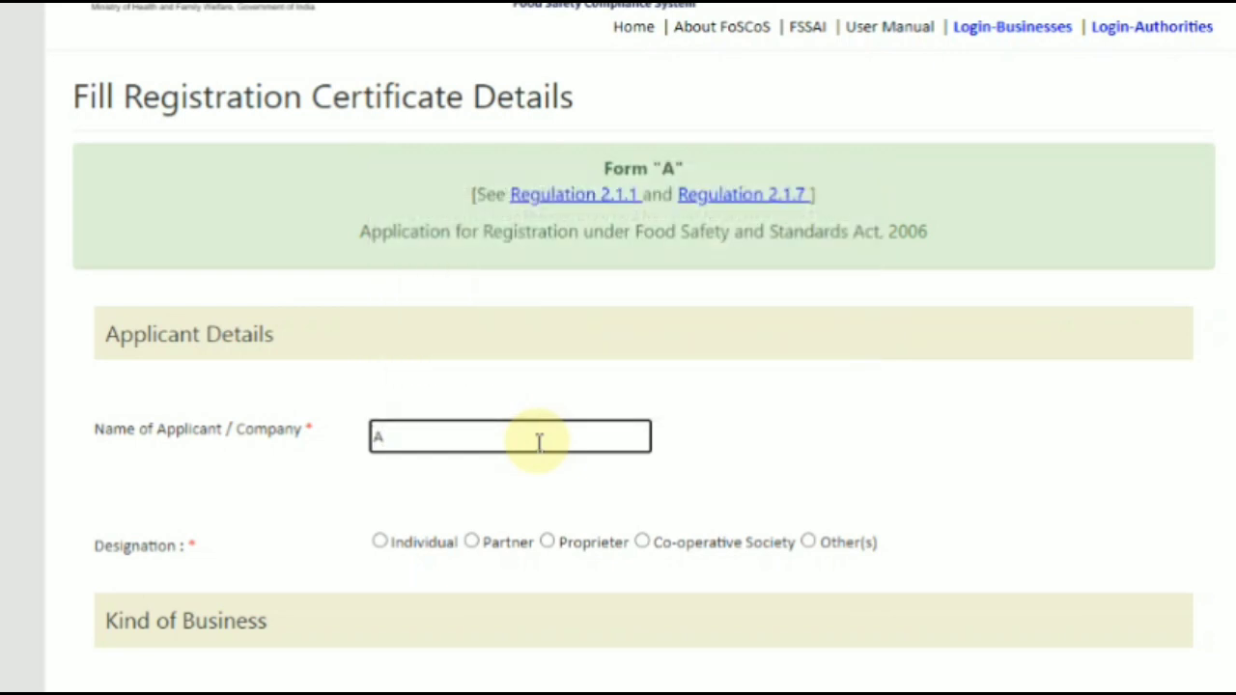
key(BackSpace)
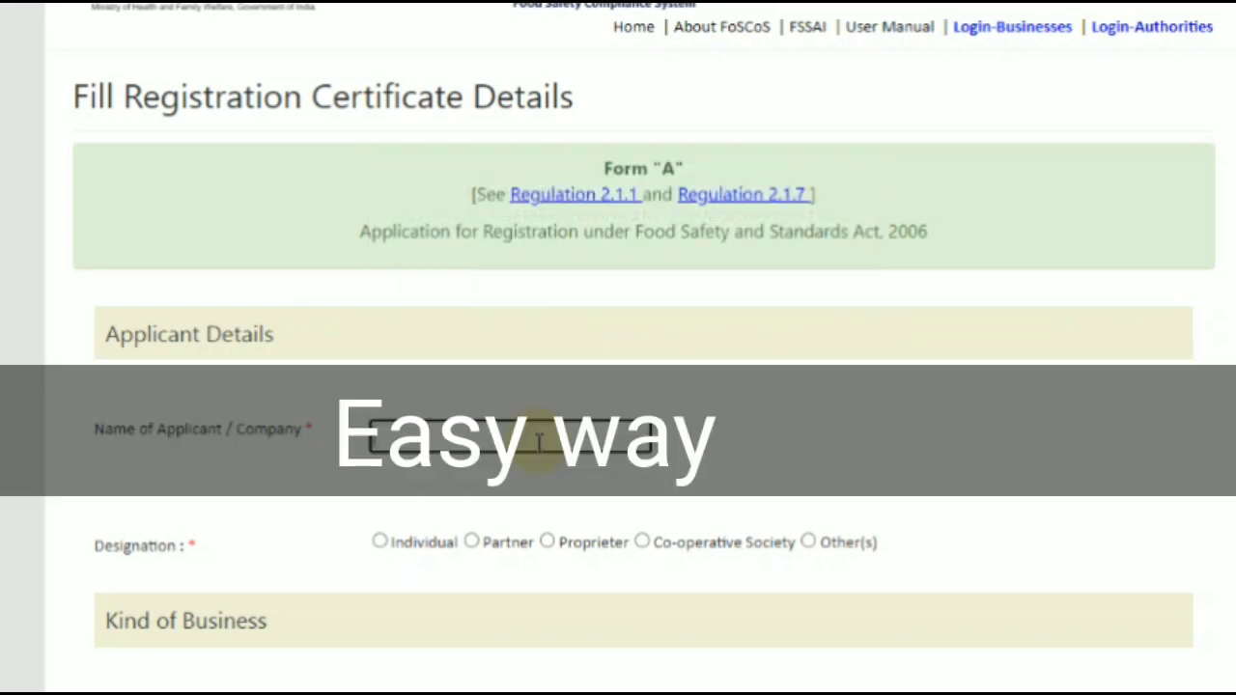
click(539, 441)
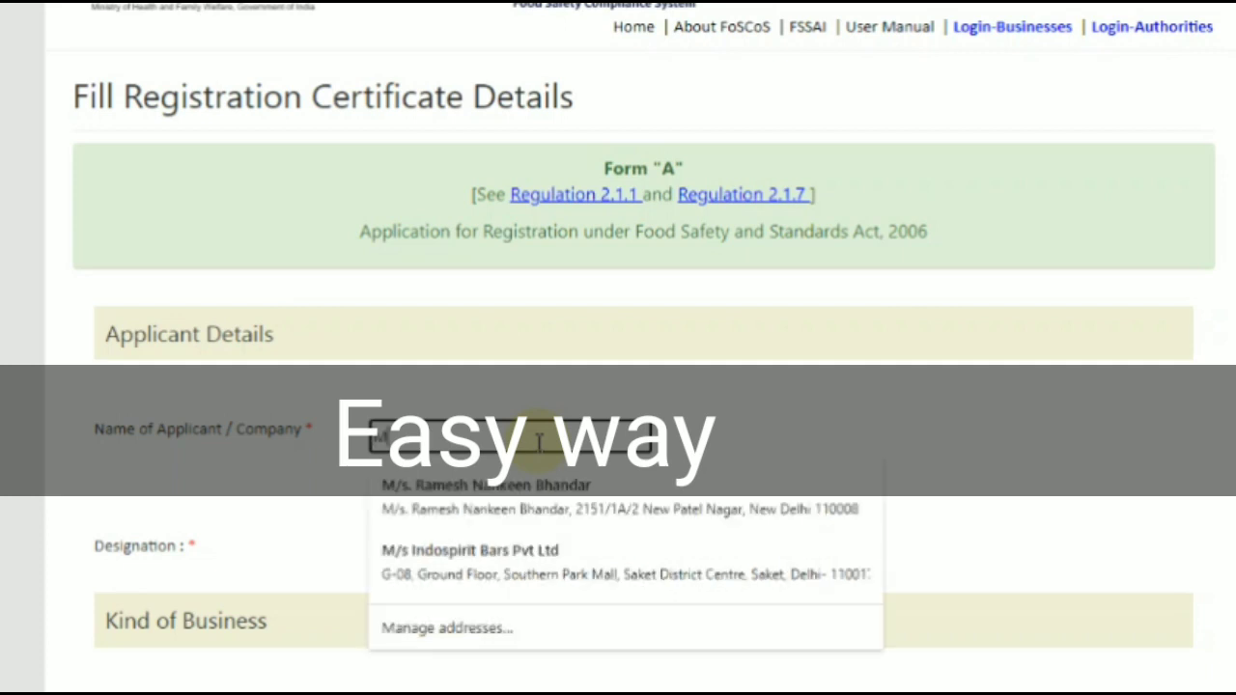
text(Minj Techn)
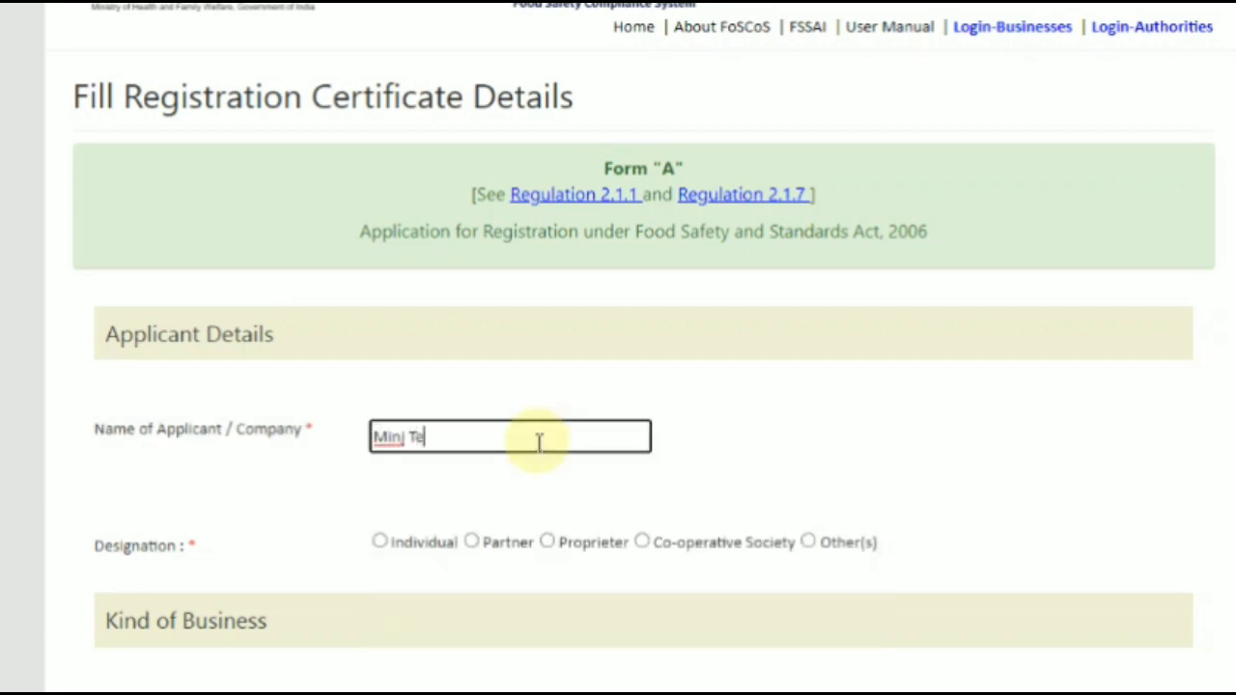
key(BackSpace)
key(BackSpace)
key(BackSpace)
key(BackSpace)
key(BackSpace)
key(BackSpace)
key(BackSpace)
key(BackSpace)
key(BackSpace)
text(Minj Technology)
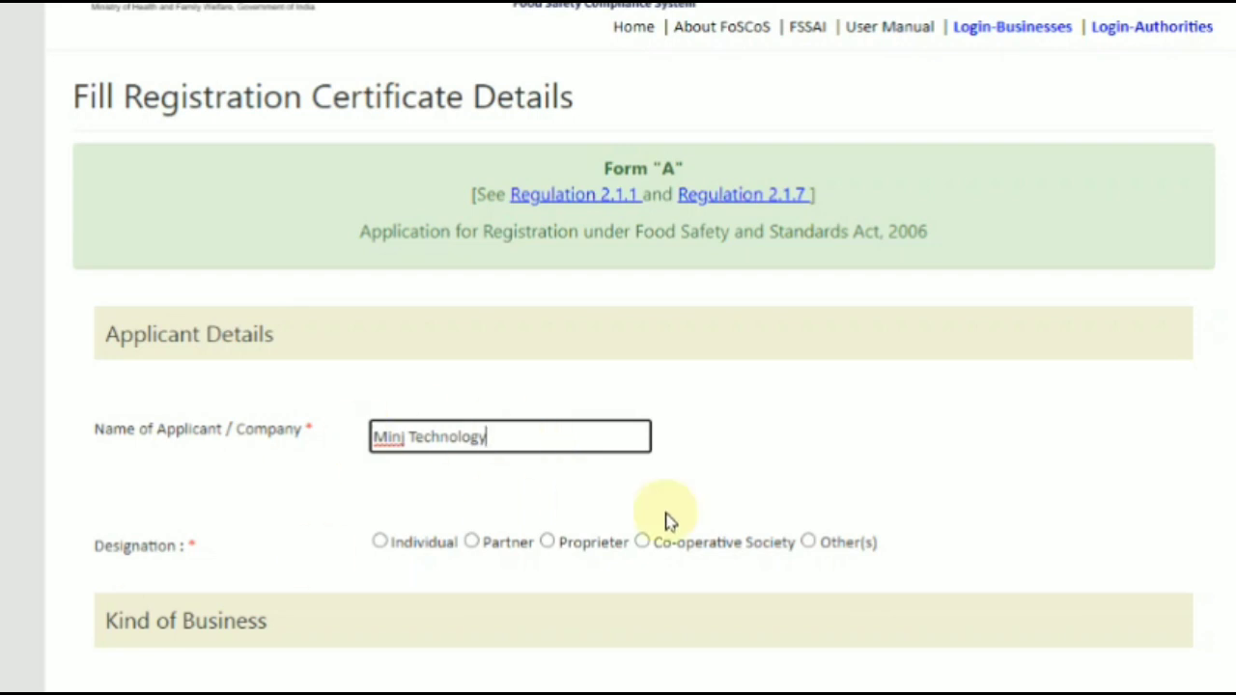
Set the applicant's designation to Proprieter.
scroll(681, 529, down, 1)
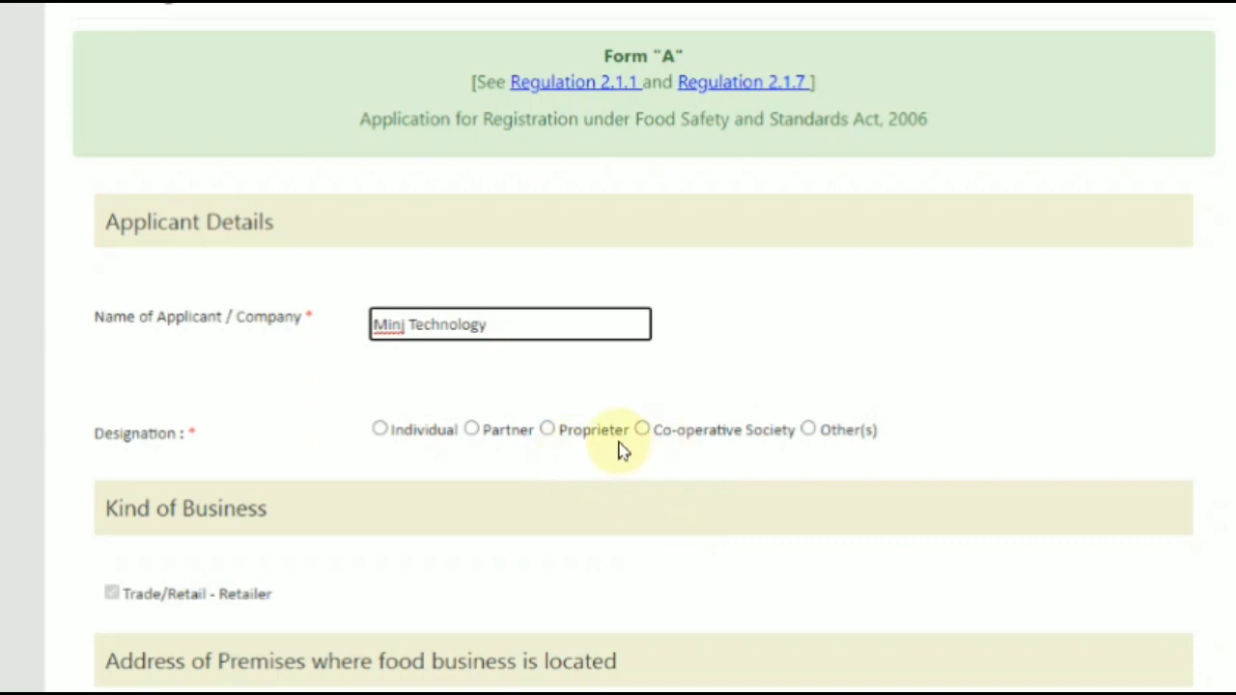
click(547, 433)
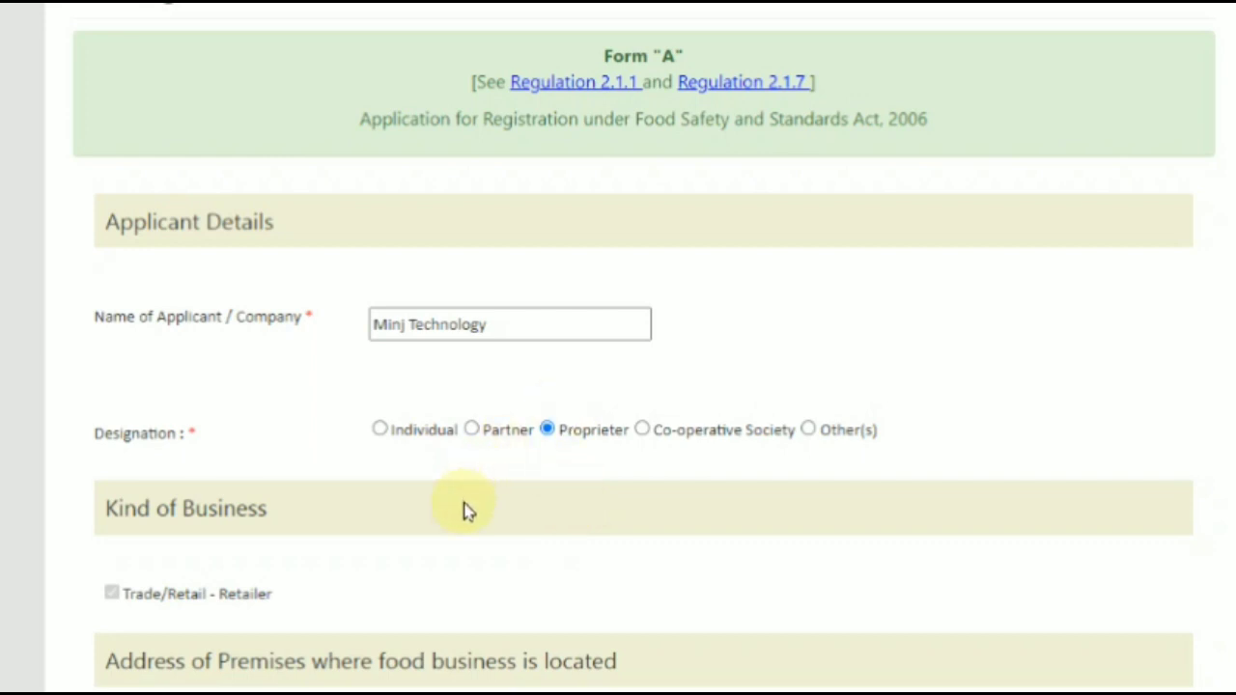
scroll(463, 512, down, 2)
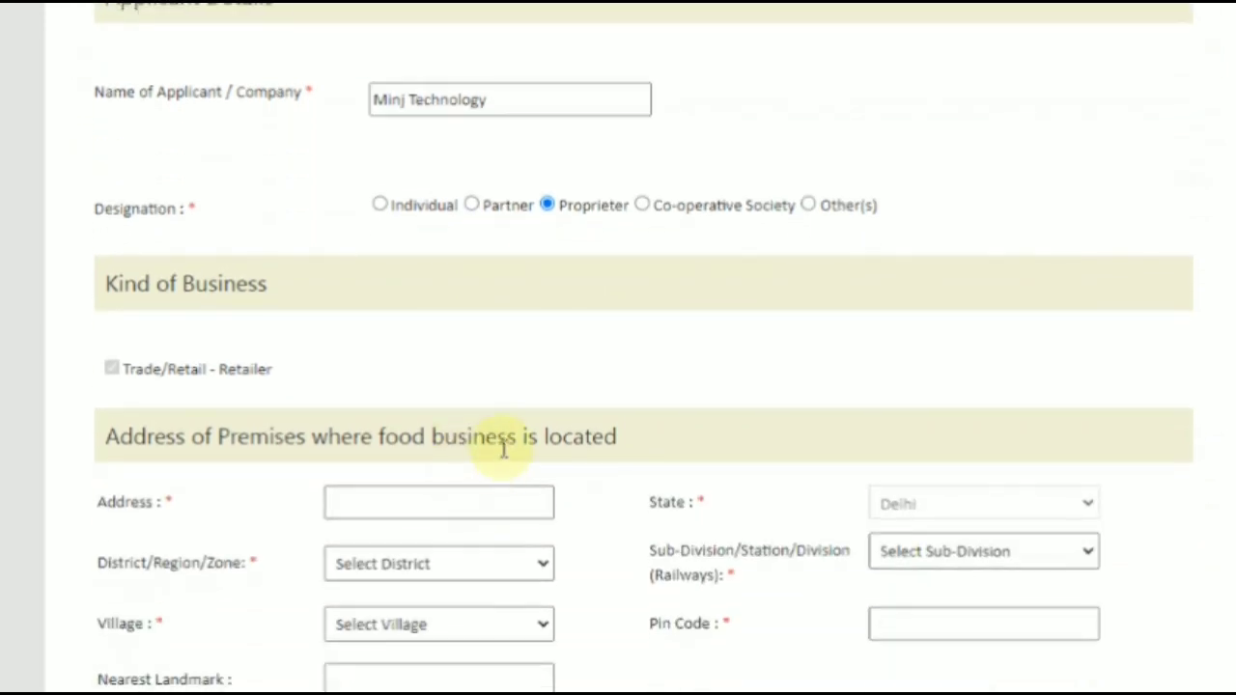
Enter the house number as the premises address line.
click(442, 499)
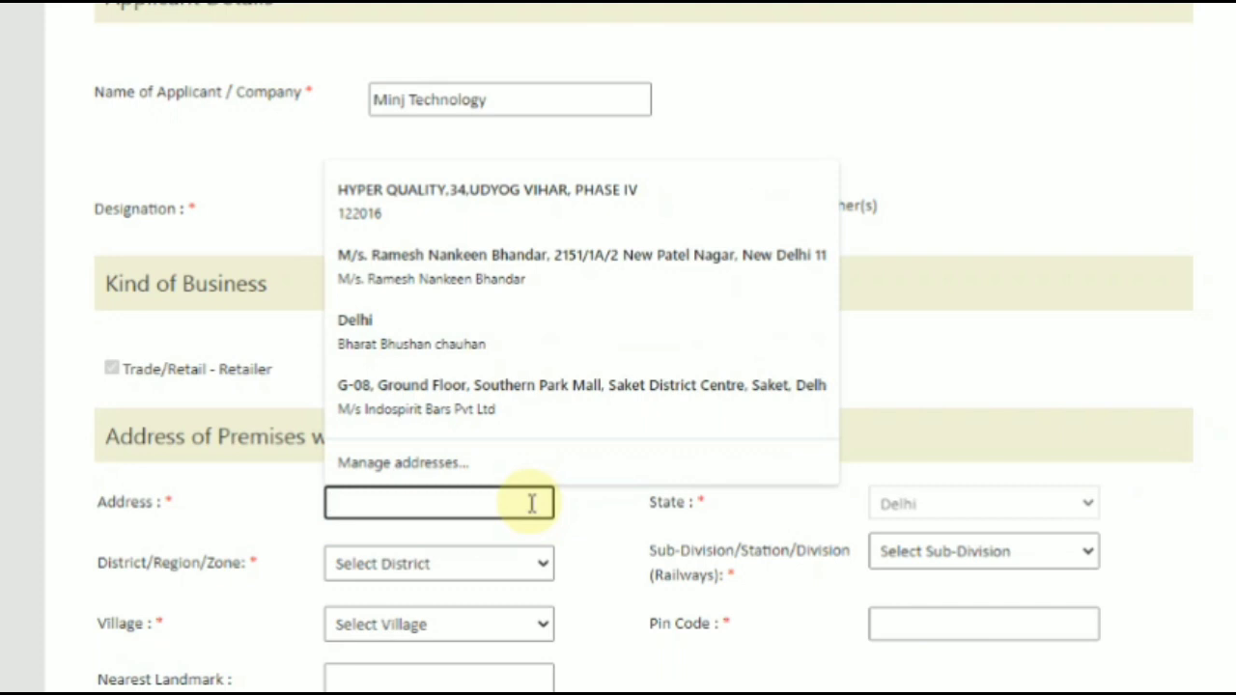
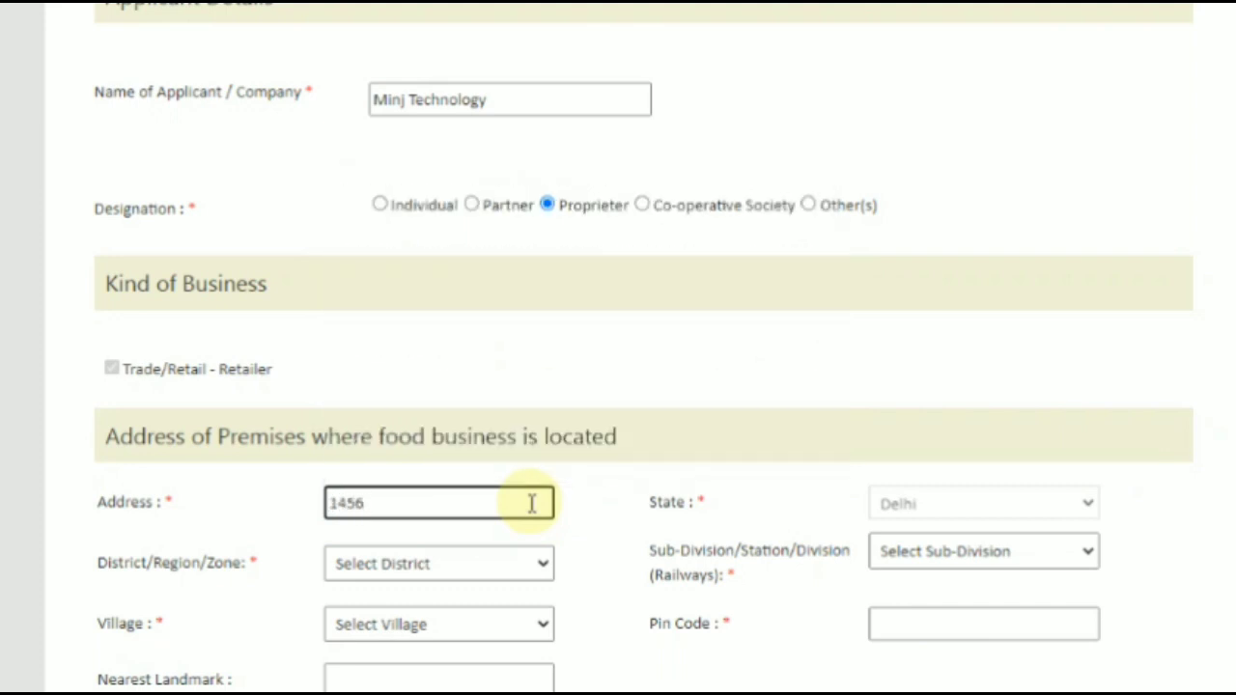
key(Left)
key(Left)
key(Left)
key(Left)
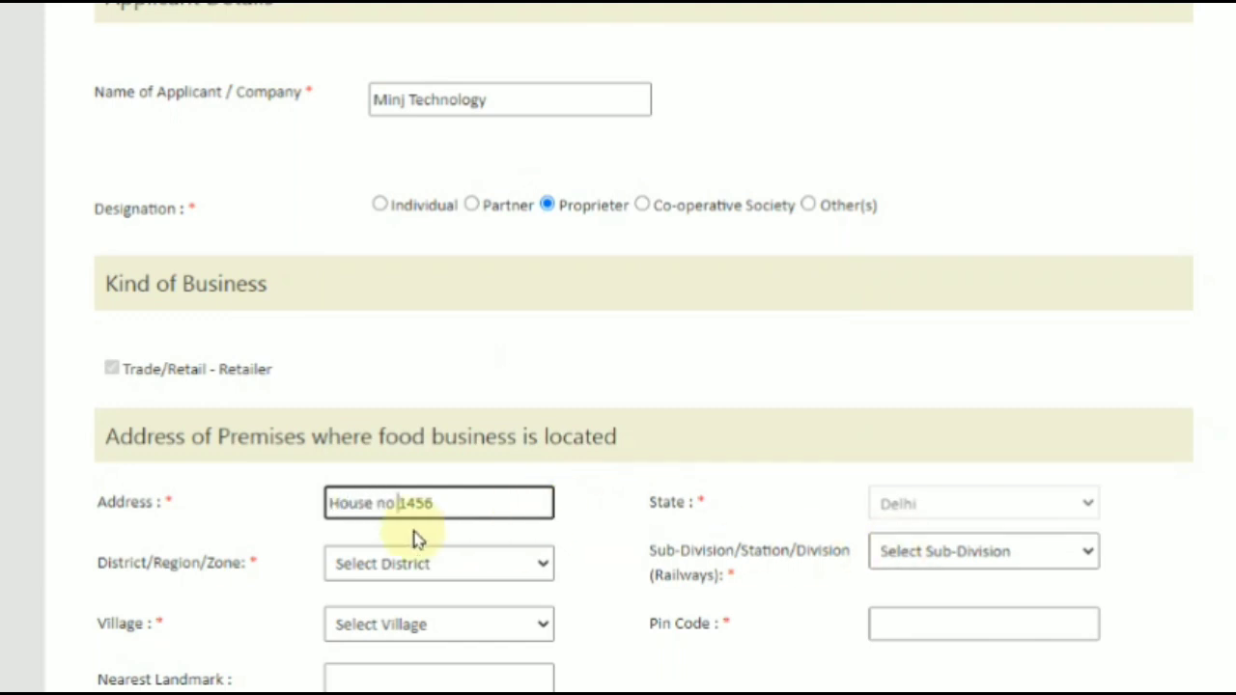
Set district South West, sub-division DWARKA and village BINDA PUR.
click(461, 570)
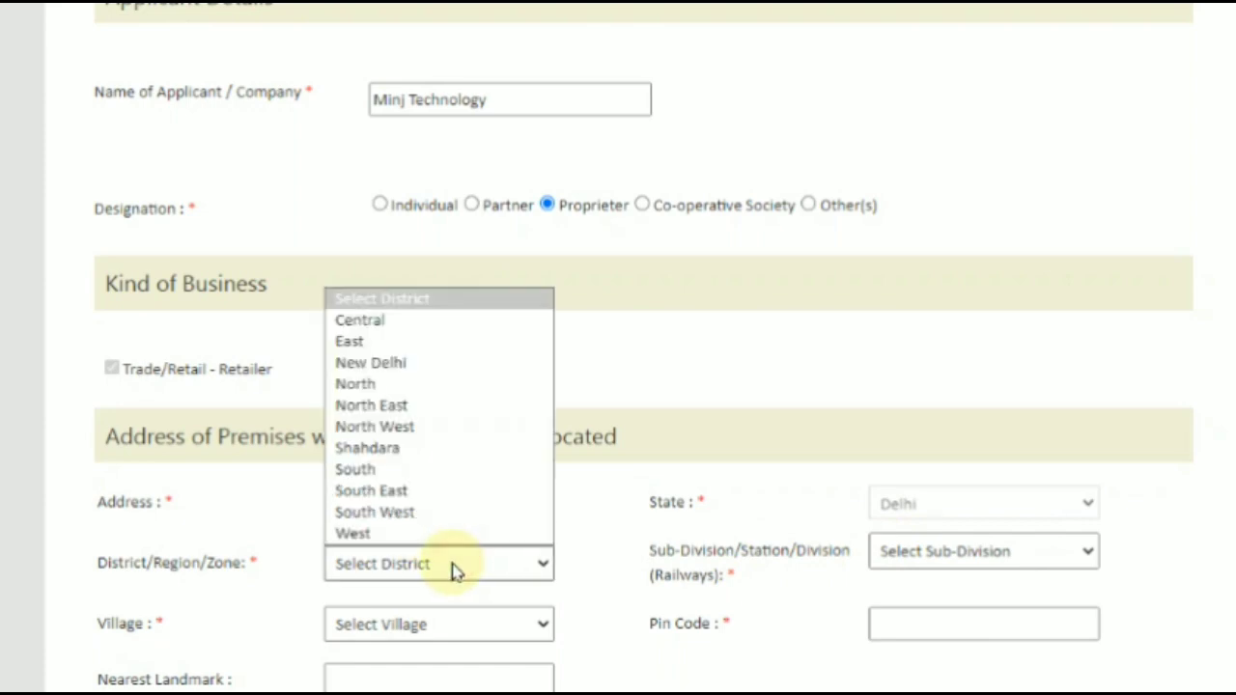
click(408, 513)
scroll(629, 544, down, 2)
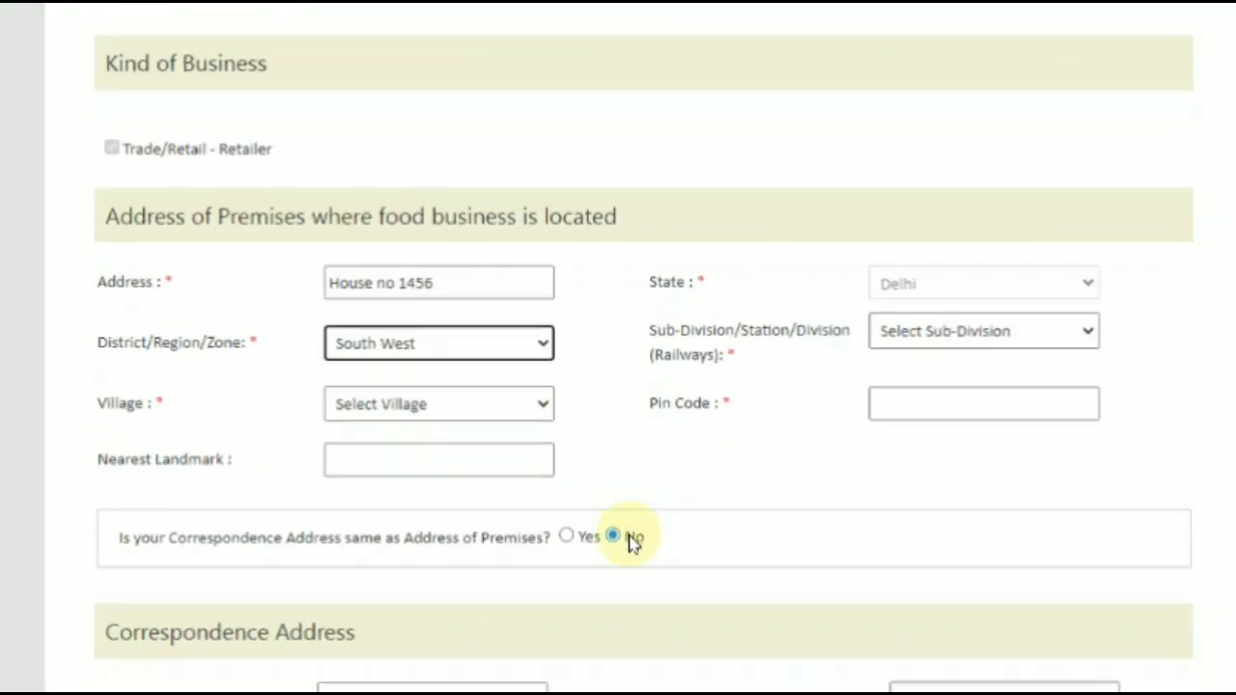
click(957, 323)
click(944, 394)
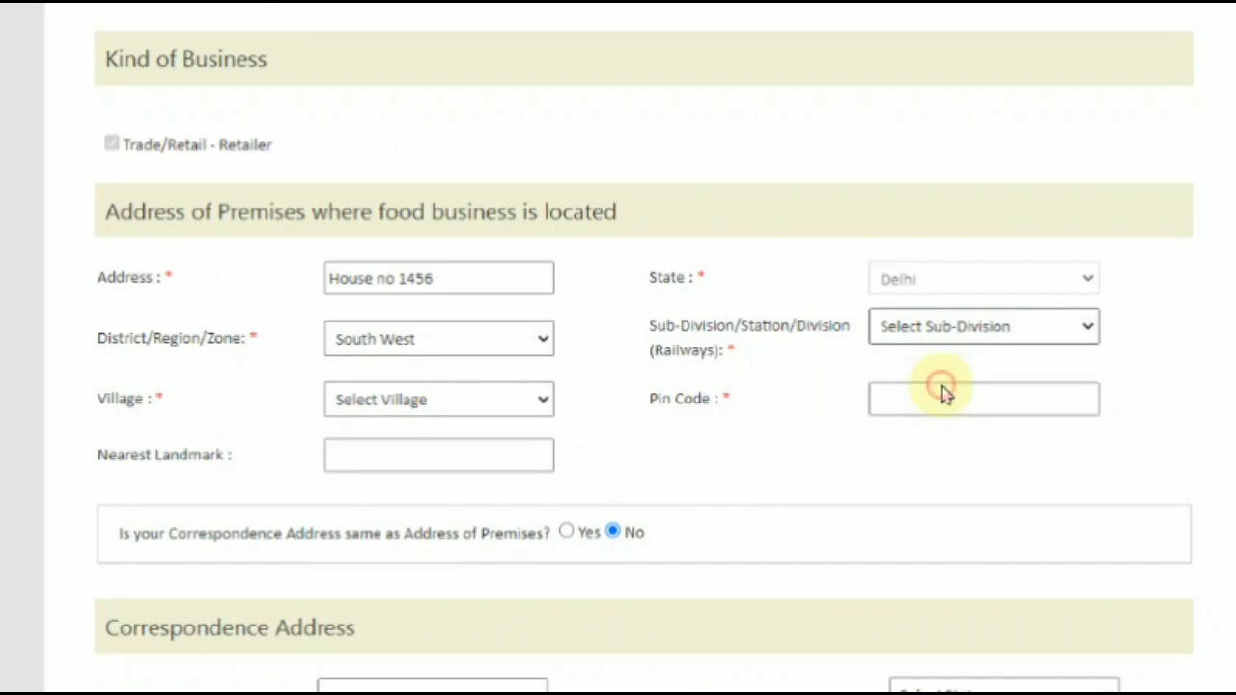
click(461, 395)
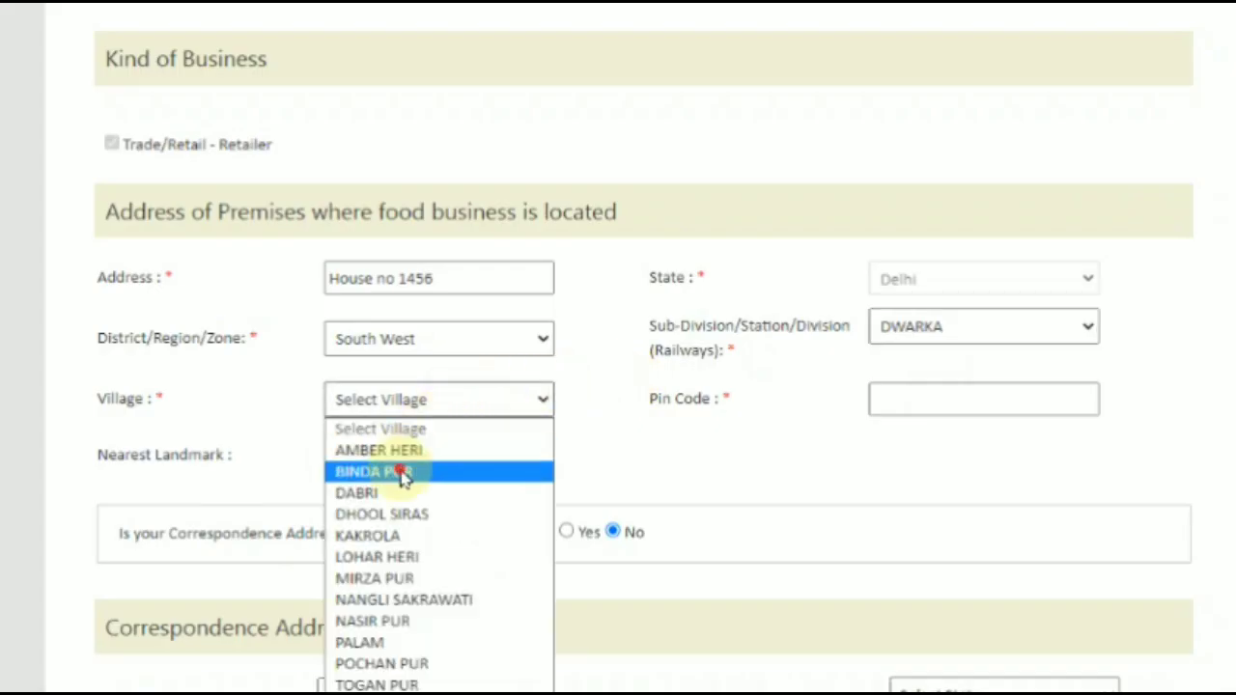
click(402, 475)
Enter premises pin code 110008 and dismiss the saved-address suggestions.
click(954, 390)
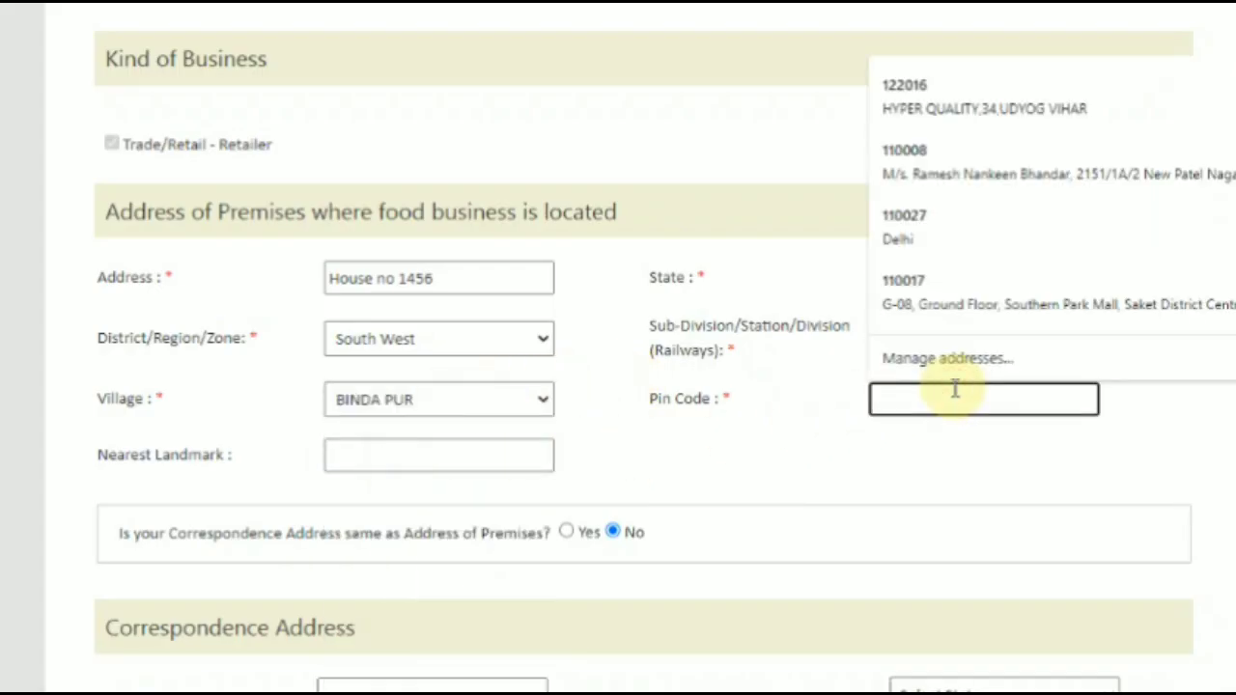
text(11)
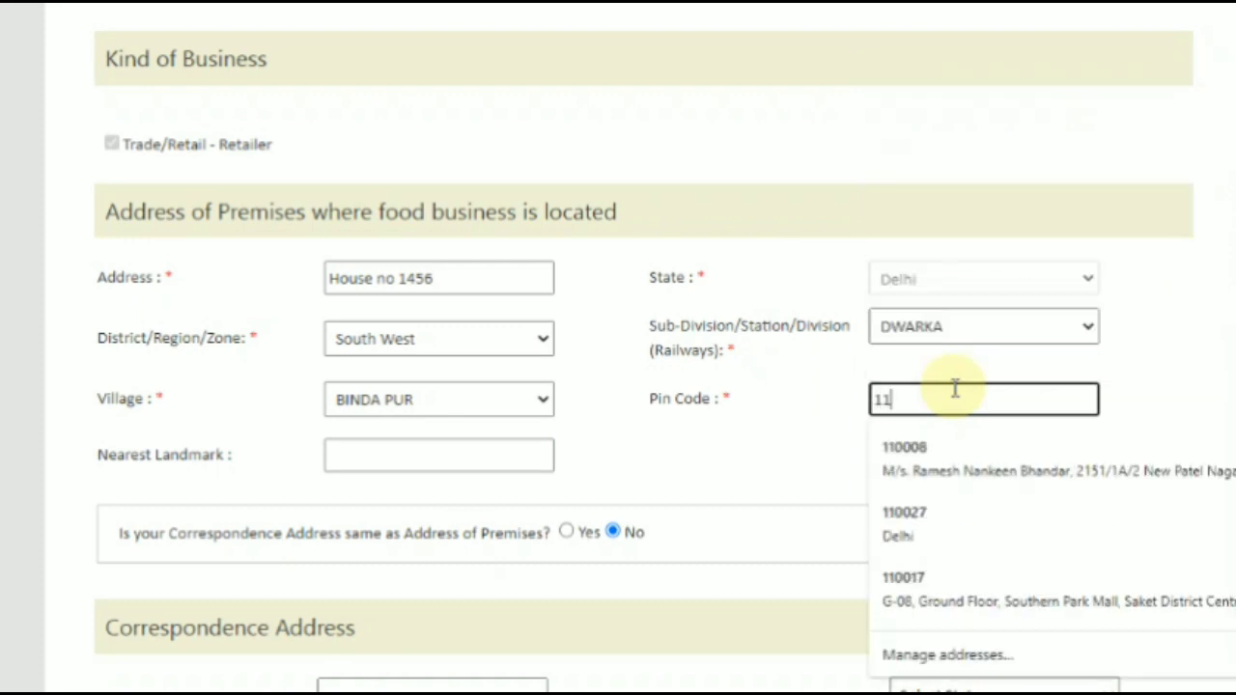
text(0008)
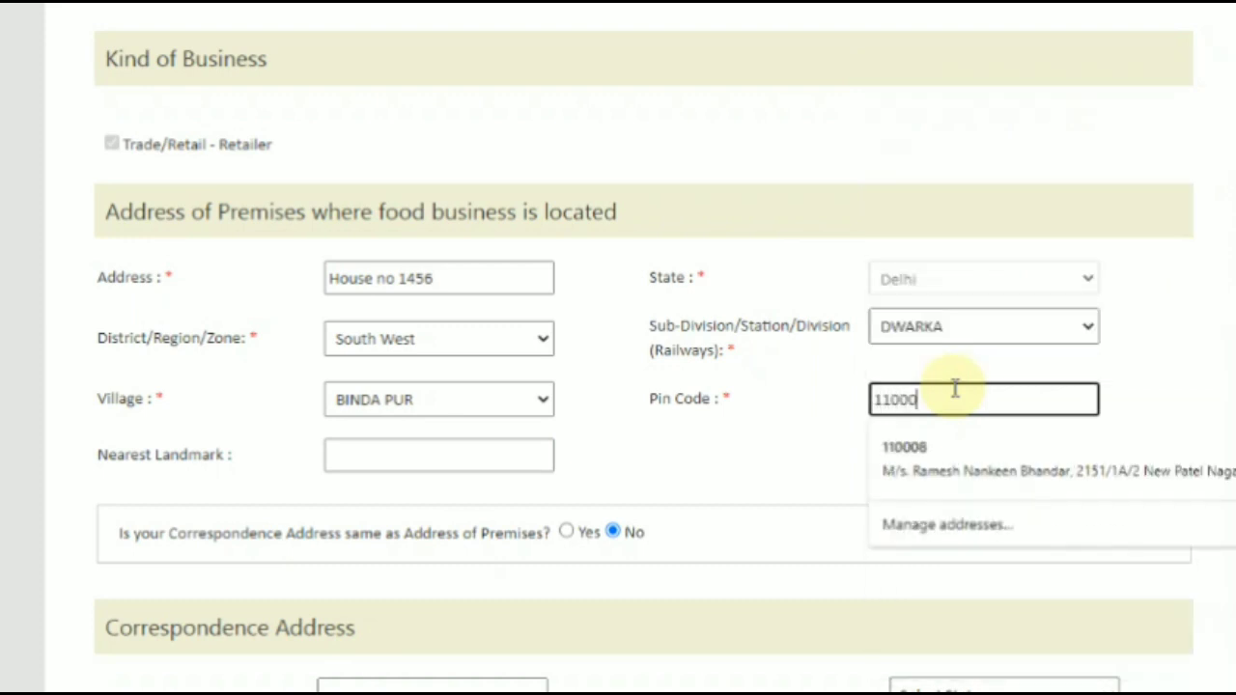
click(713, 449)
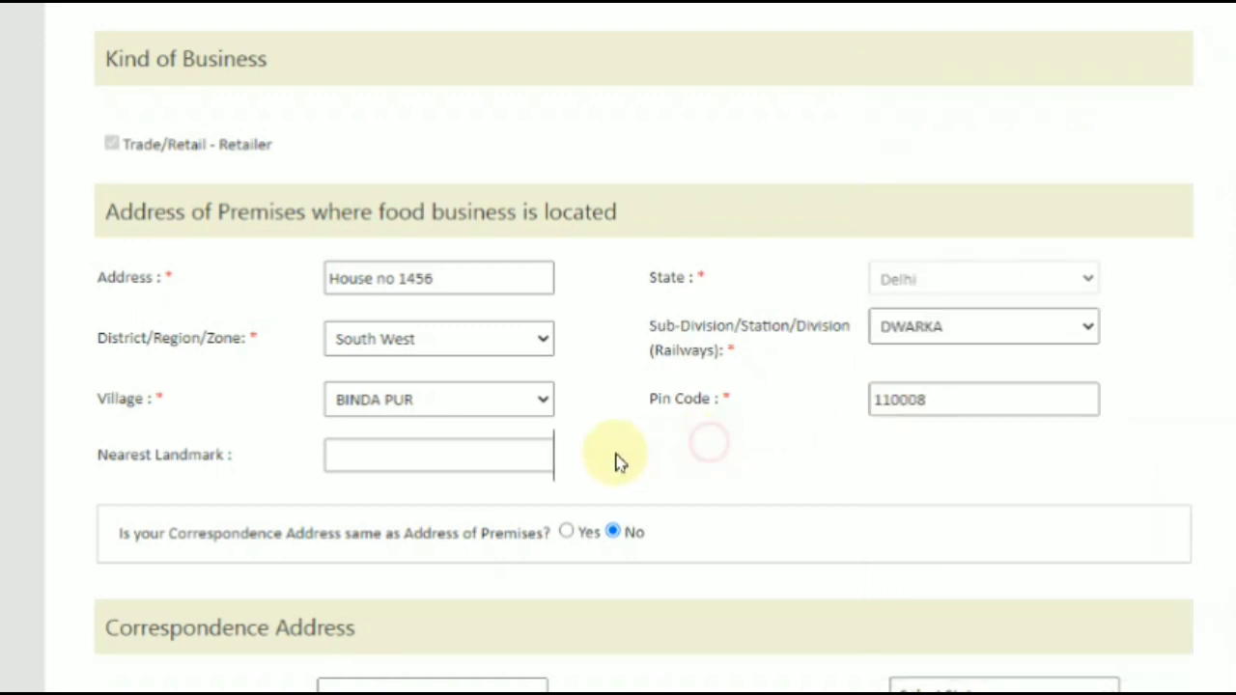
scroll(618, 461, down, 1)
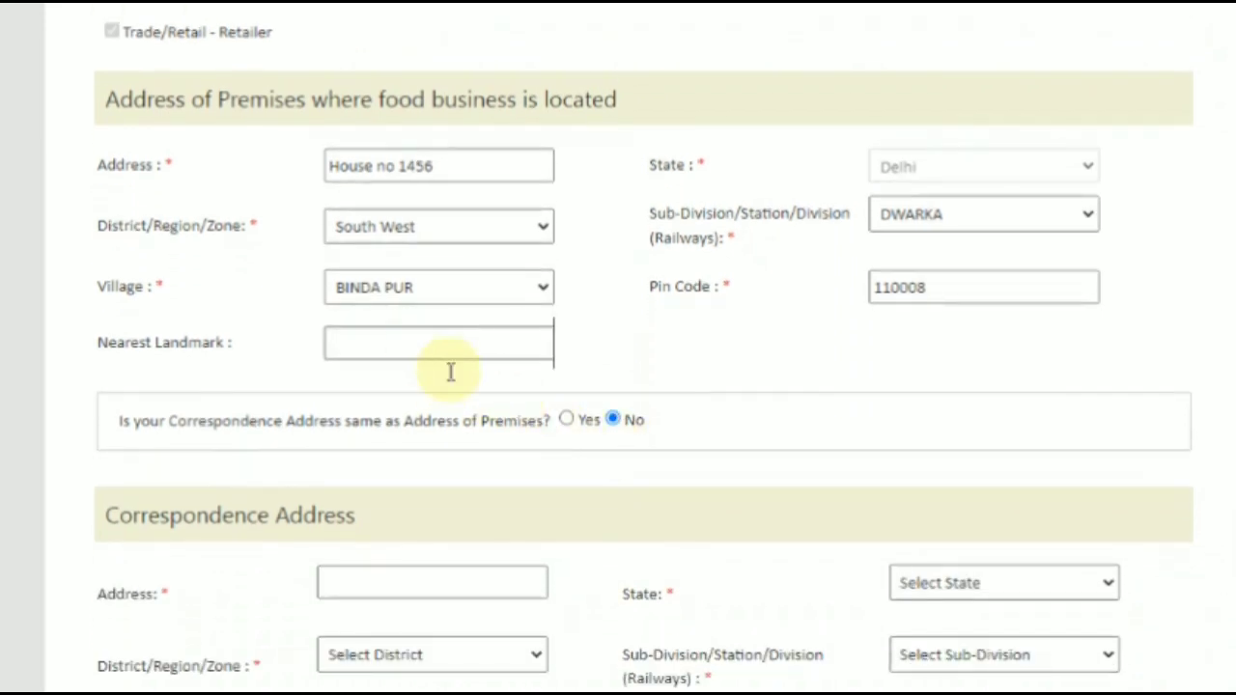
scroll(612, 466, down, 1)
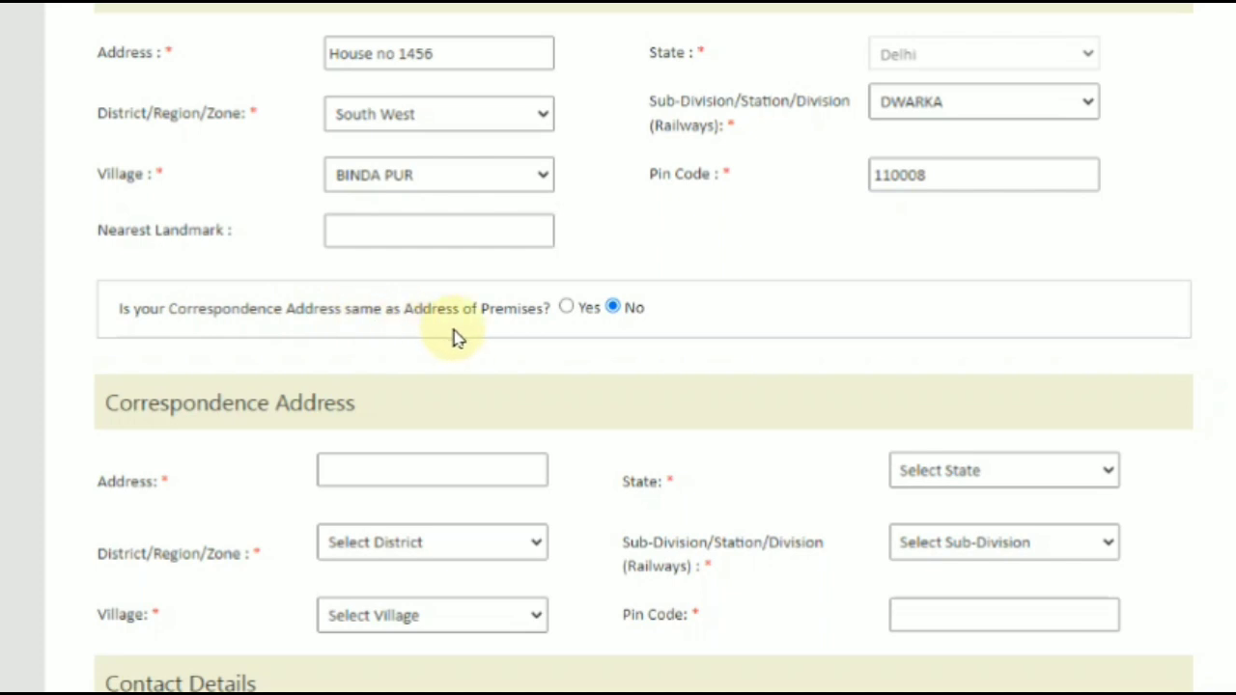
scroll(480, 380, up, 3)
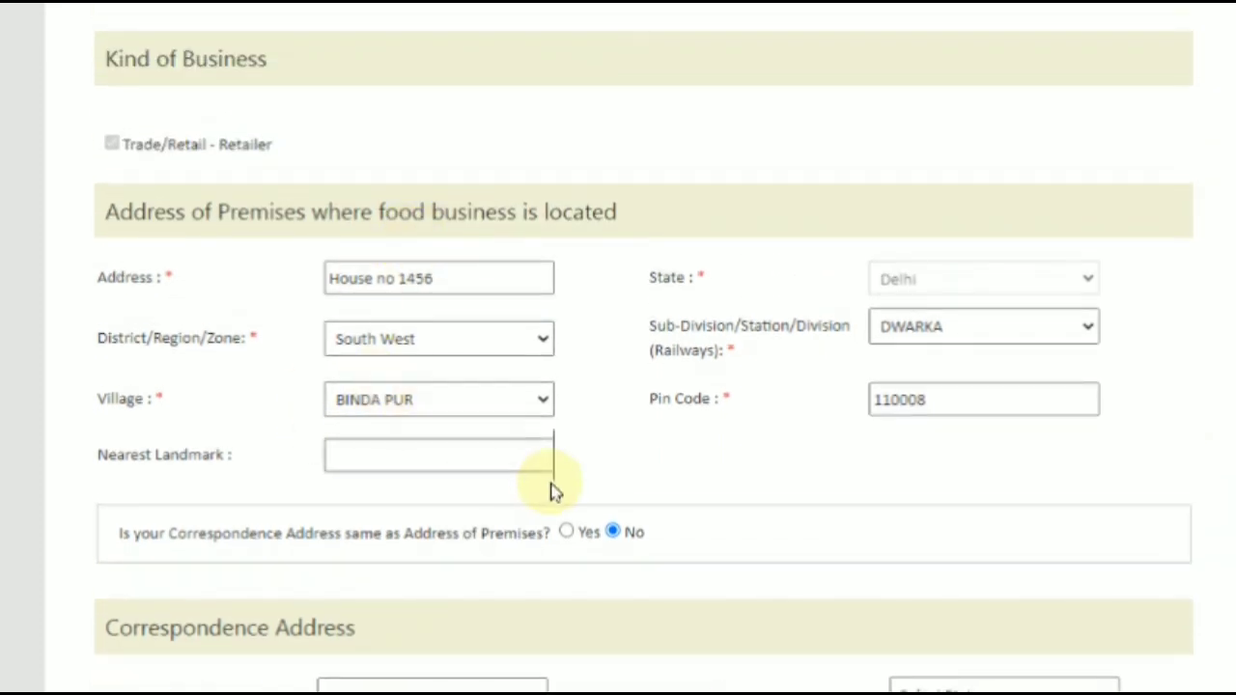
scroll(596, 603, down, 2)
scroll(591, 603, down, 2)
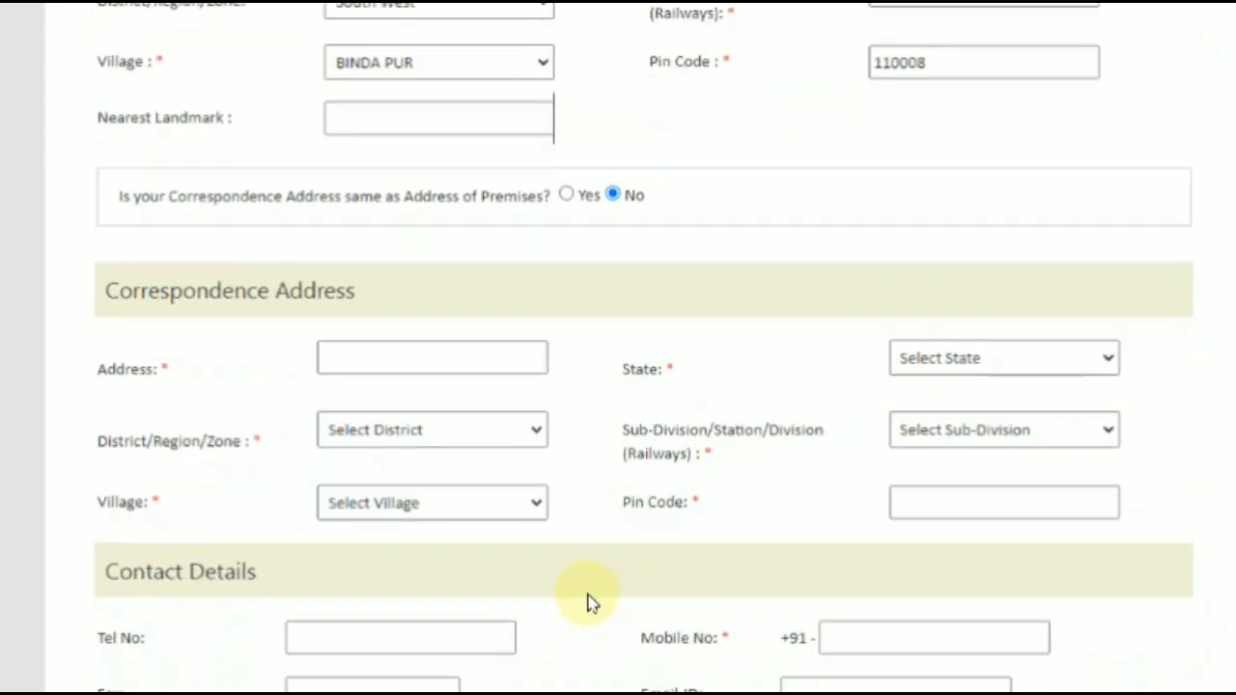
scroll(588, 601, up, 3)
Make the correspondence address the same as the premises address.
click(567, 420)
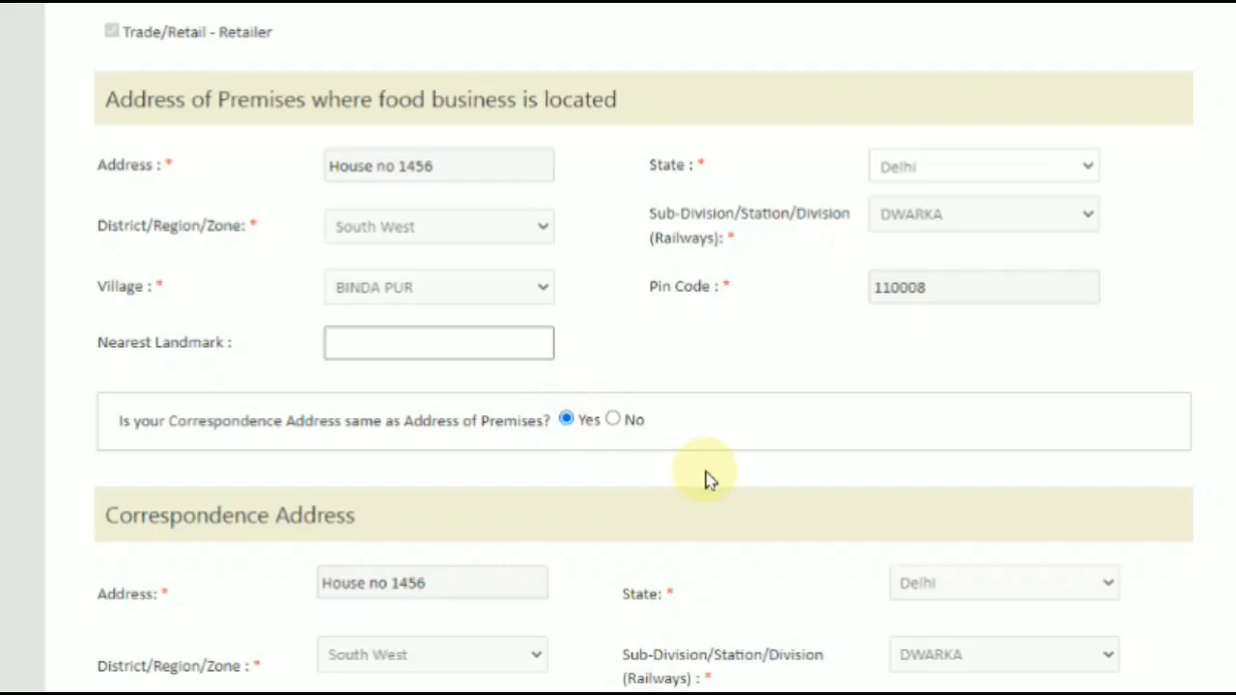
scroll(618, 544, down, 3)
scroll(709, 527, down, 3)
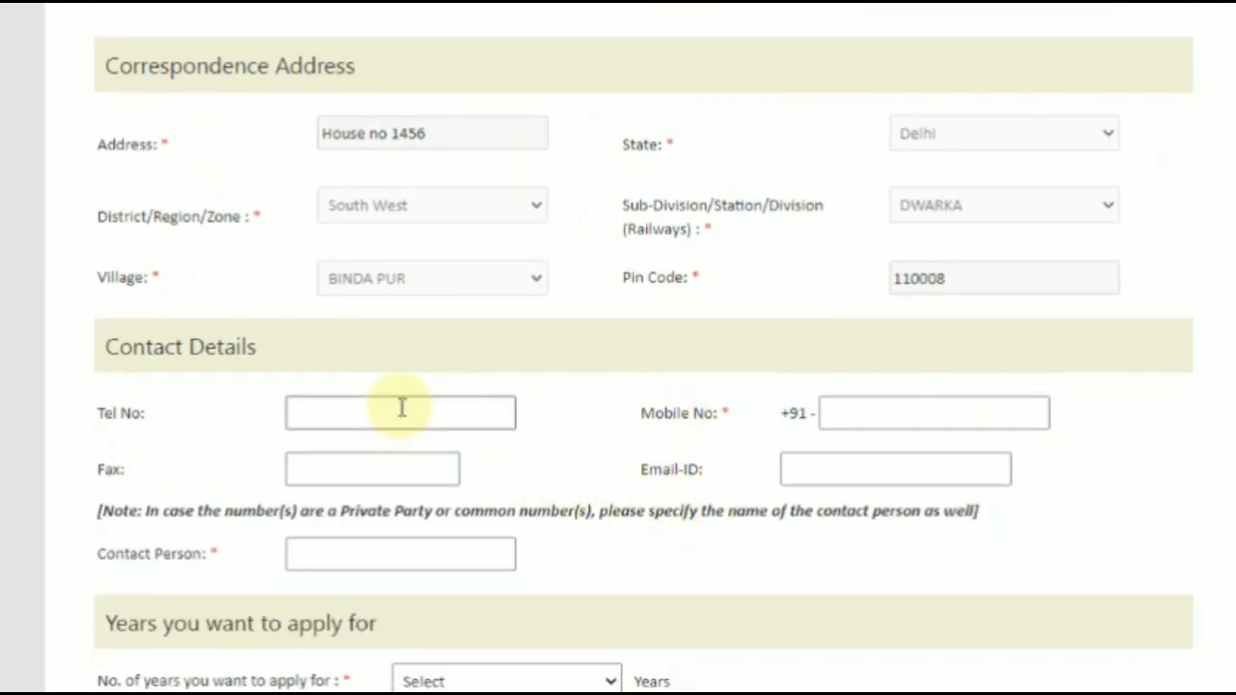
Enter the contact's mobile number, e-mail address and contact person's first name.
click(924, 406)
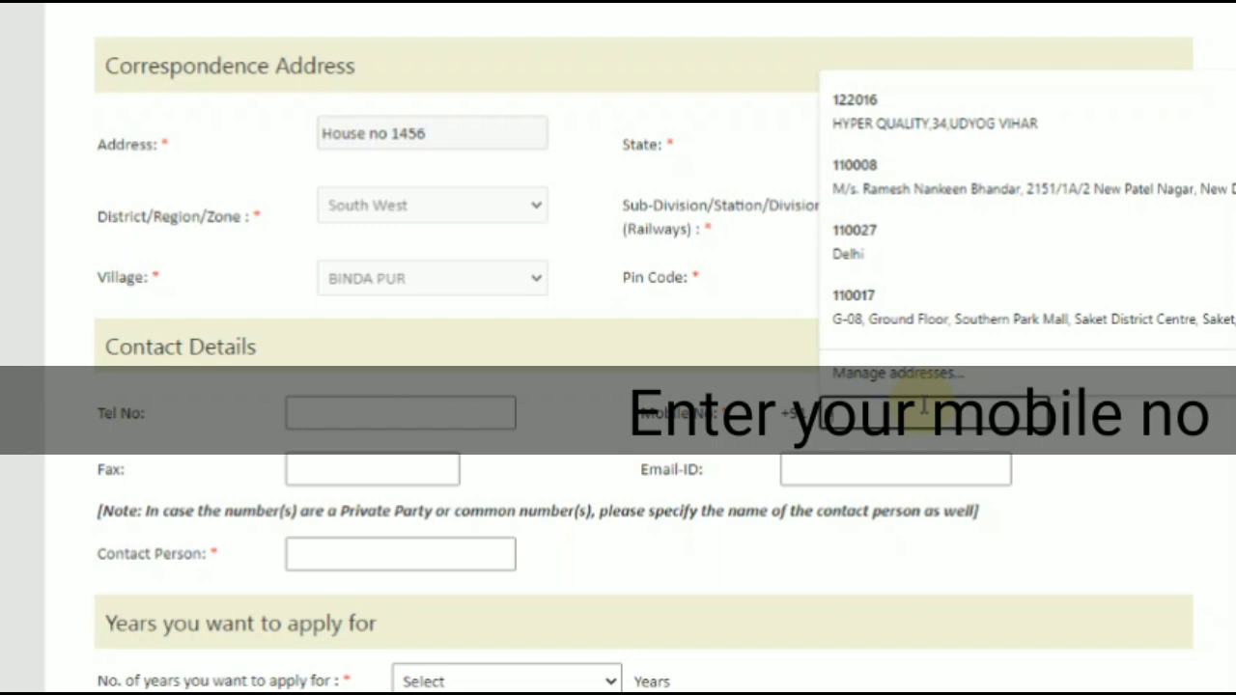
text(9555598)
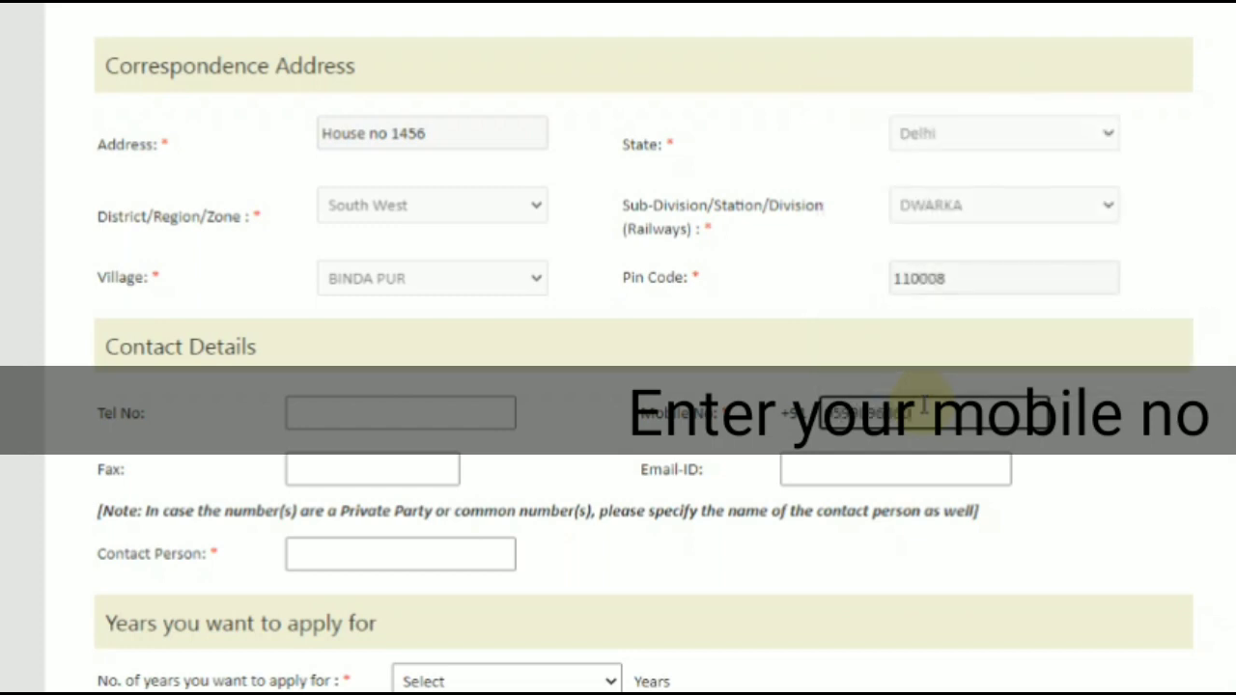
click(806, 465)
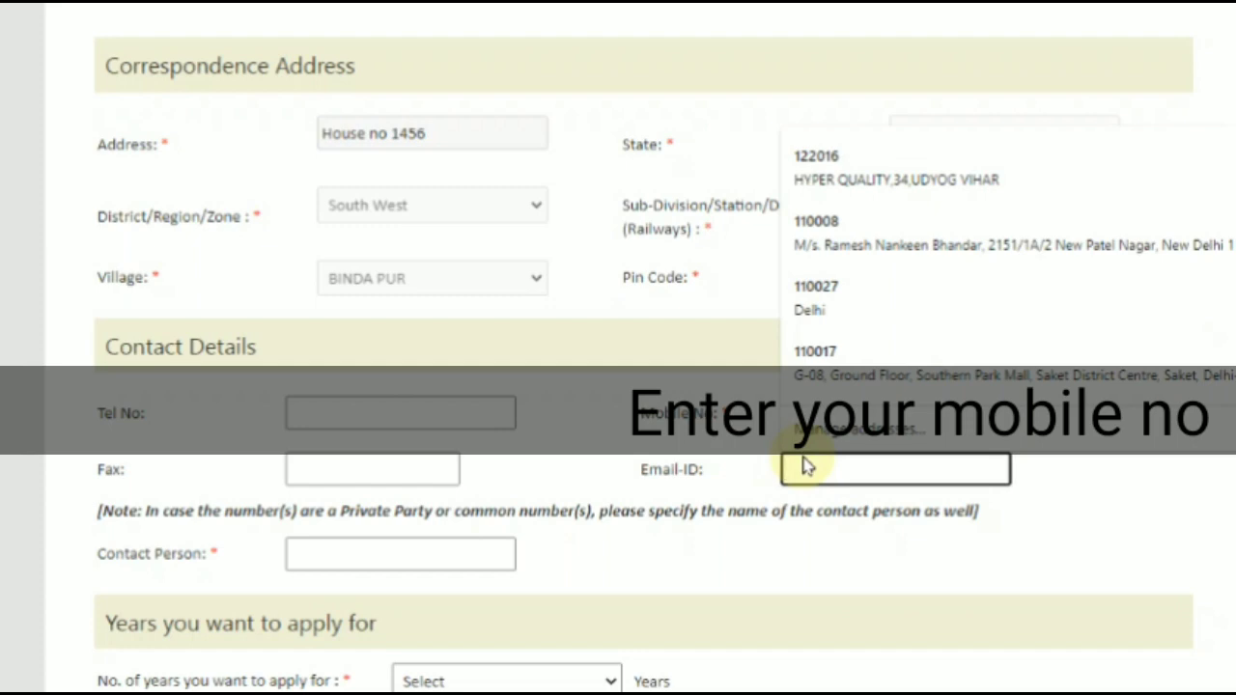
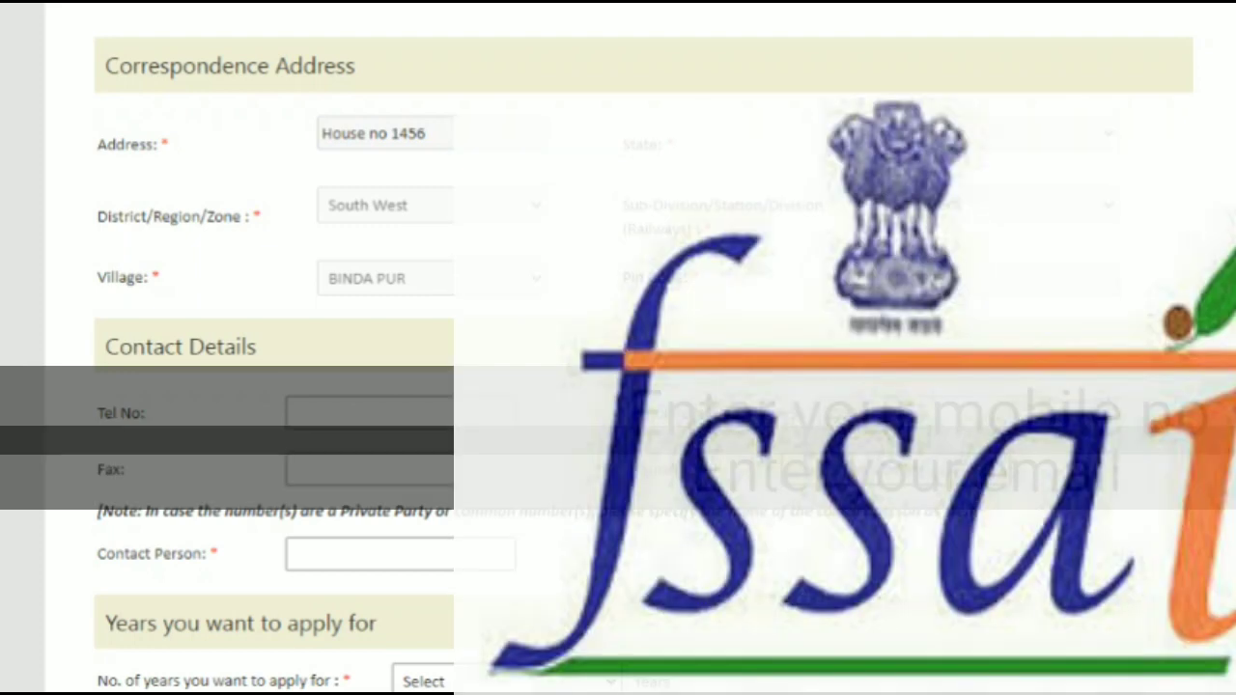
scroll(425, 483, down, 1)
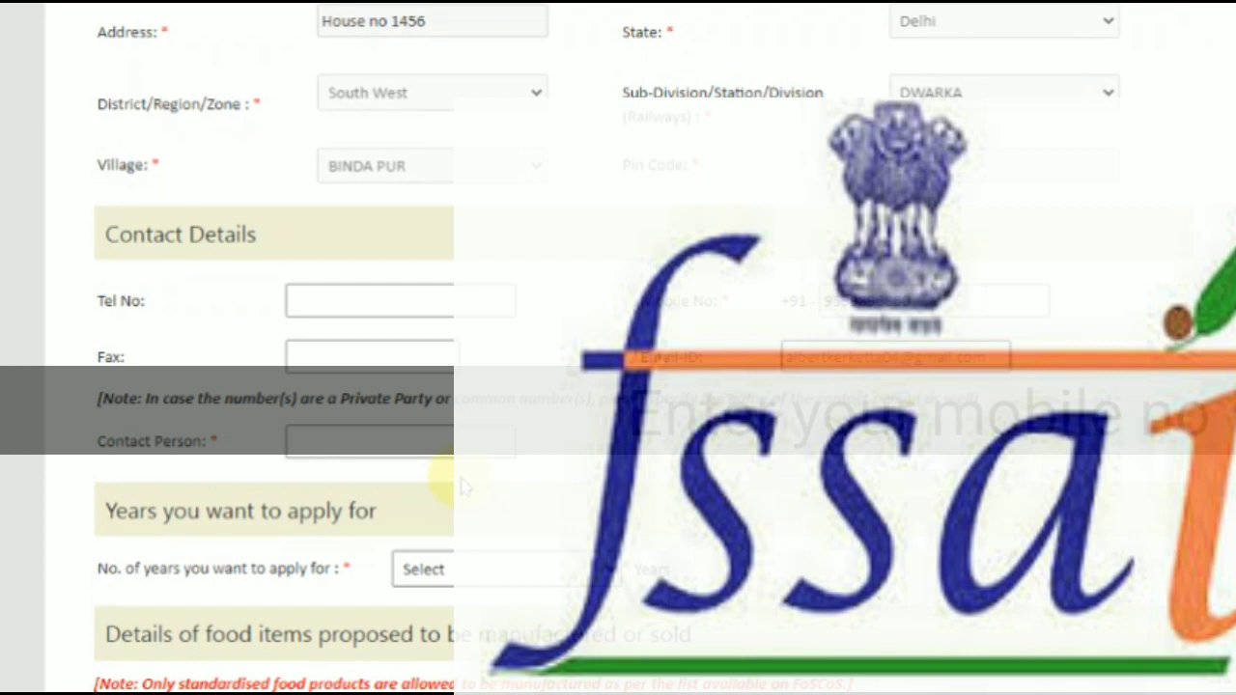
click(371, 440)
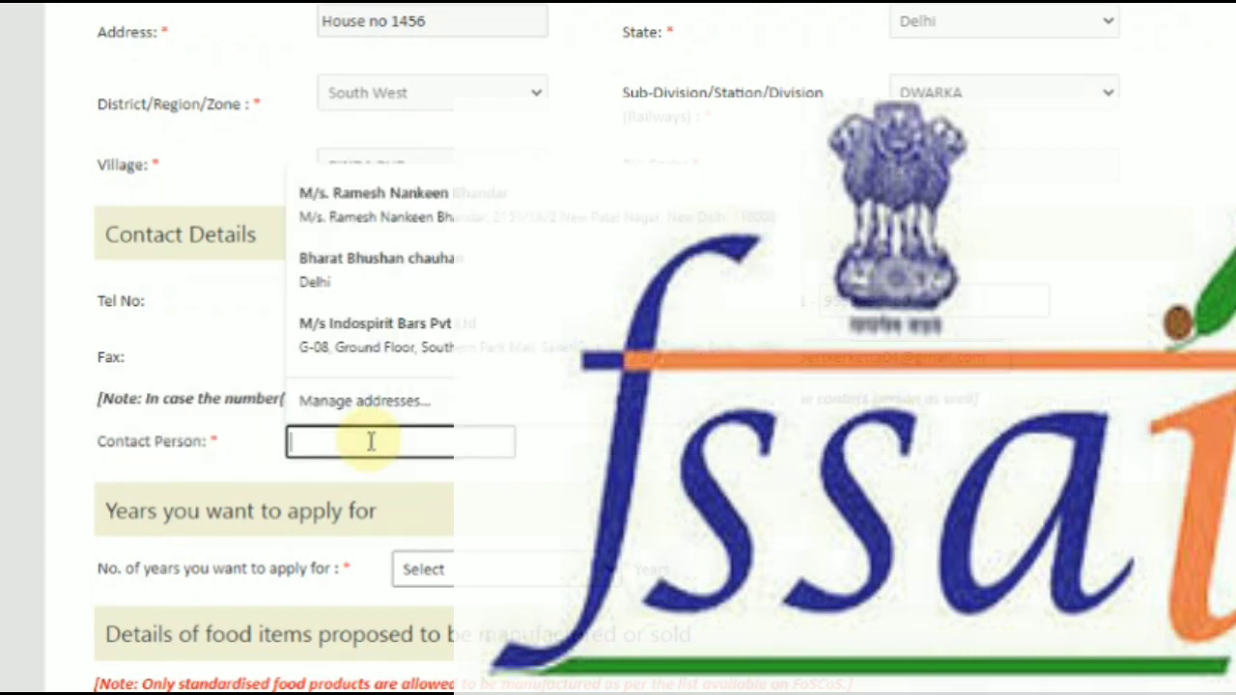
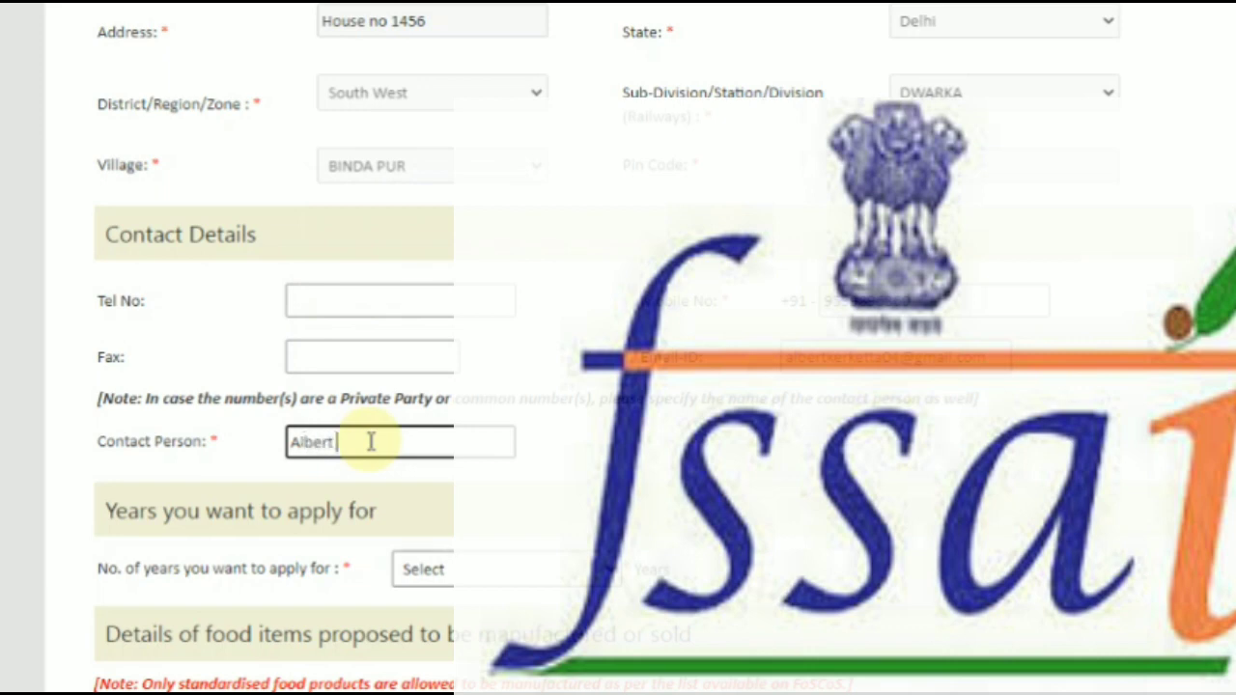
Set the number of years applied for to 1.
scroll(371, 442, down, 1)
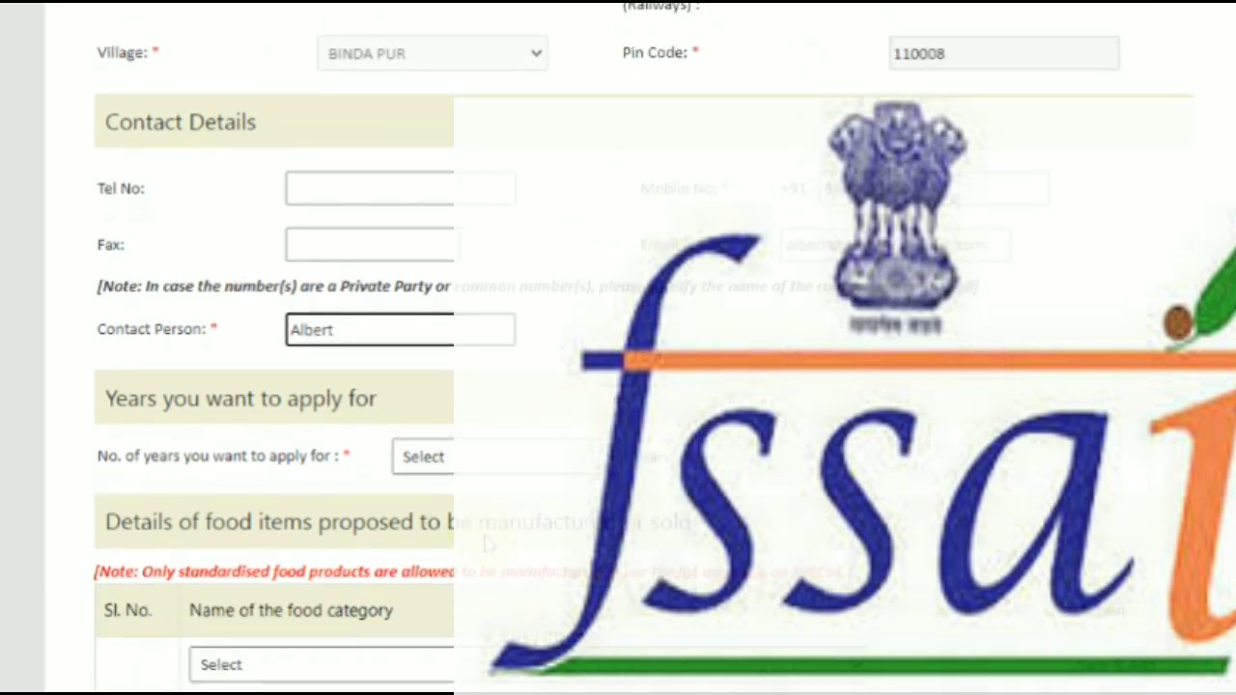
click(497, 457)
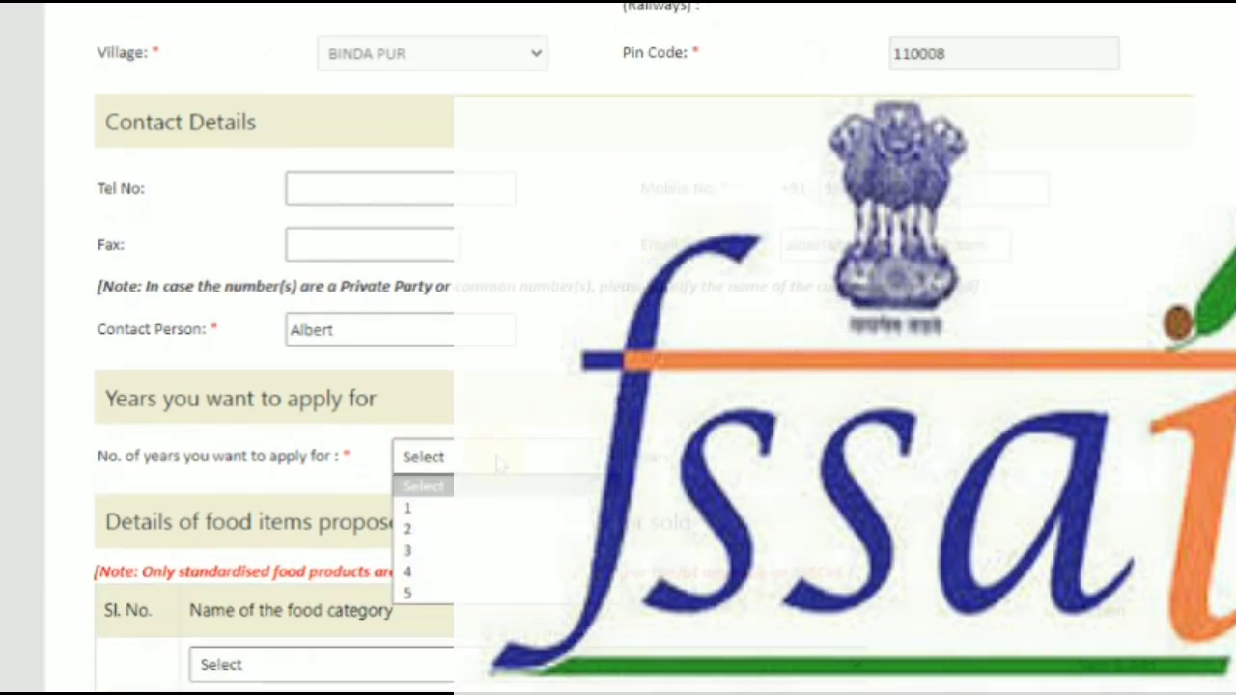
click(463, 510)
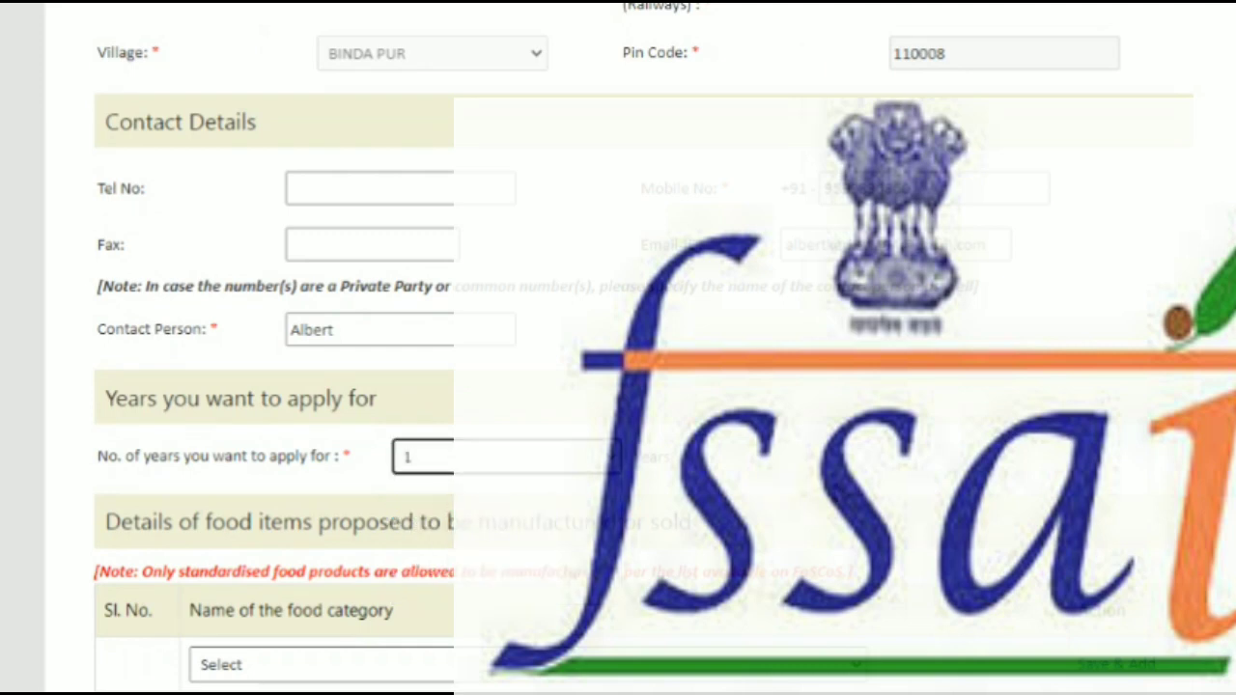
scroll(618, 387, up, 1)
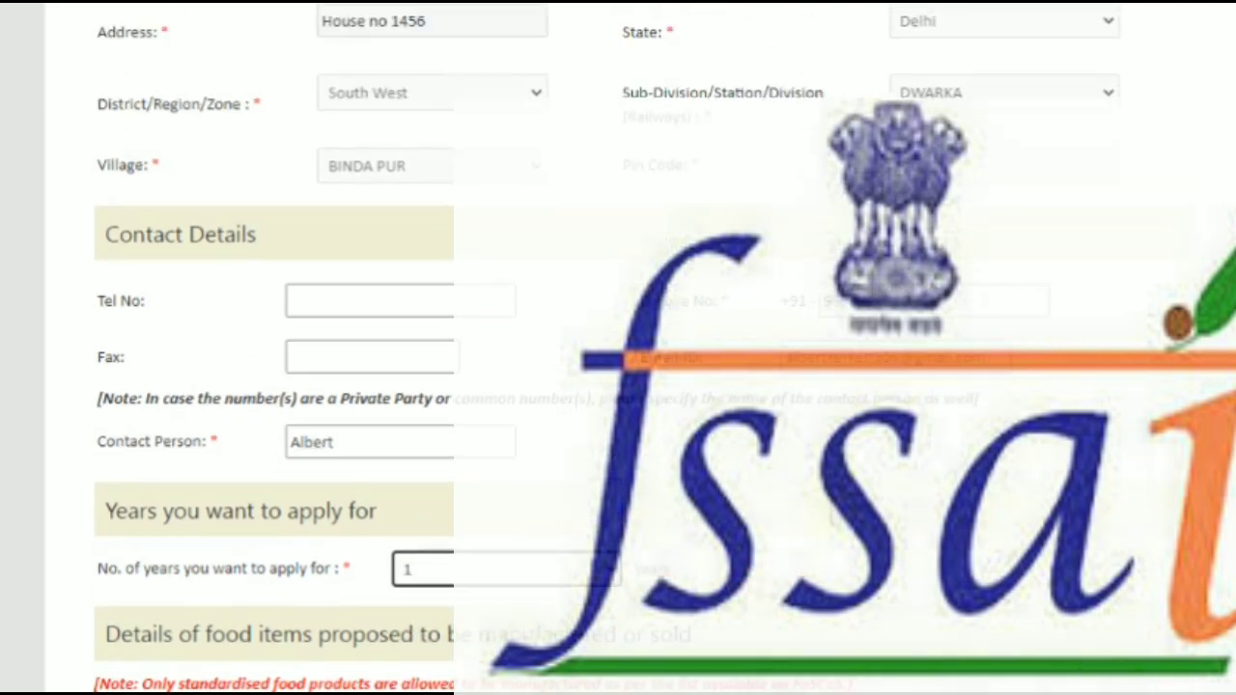
scroll(618, 386, up, 2)
scroll(618, 387, up, 2)
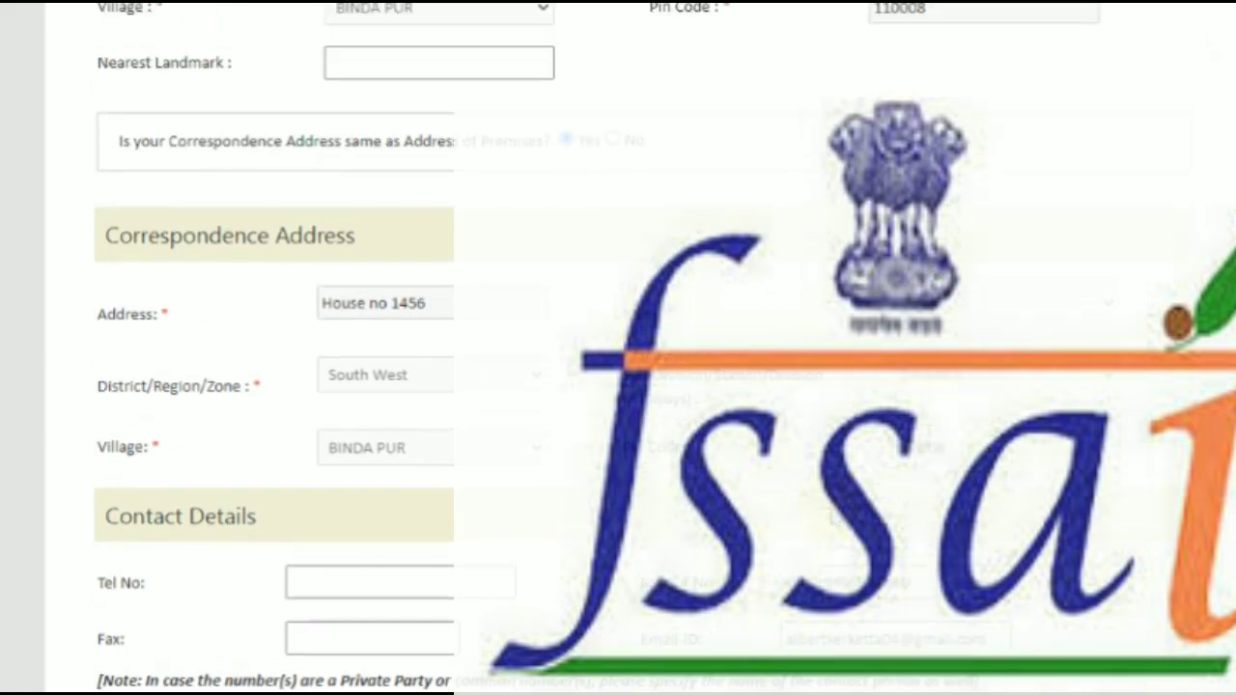
scroll(618, 387, up, 1)
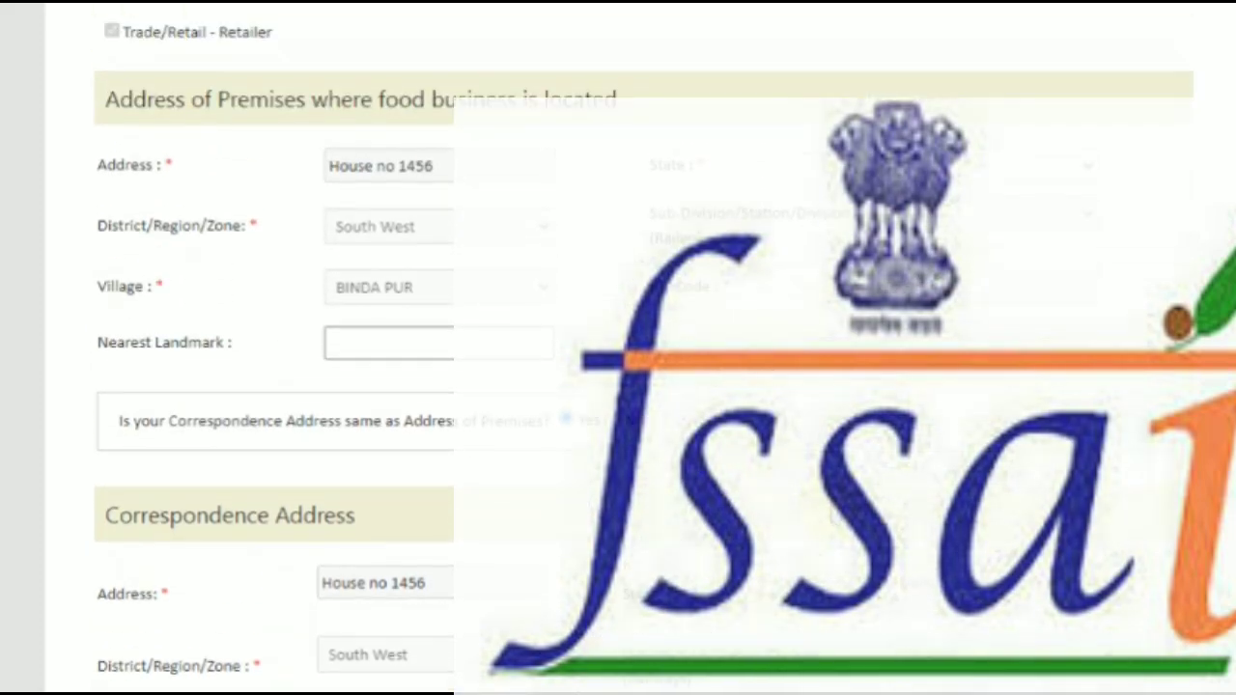
scroll(618, 386, down, 9)
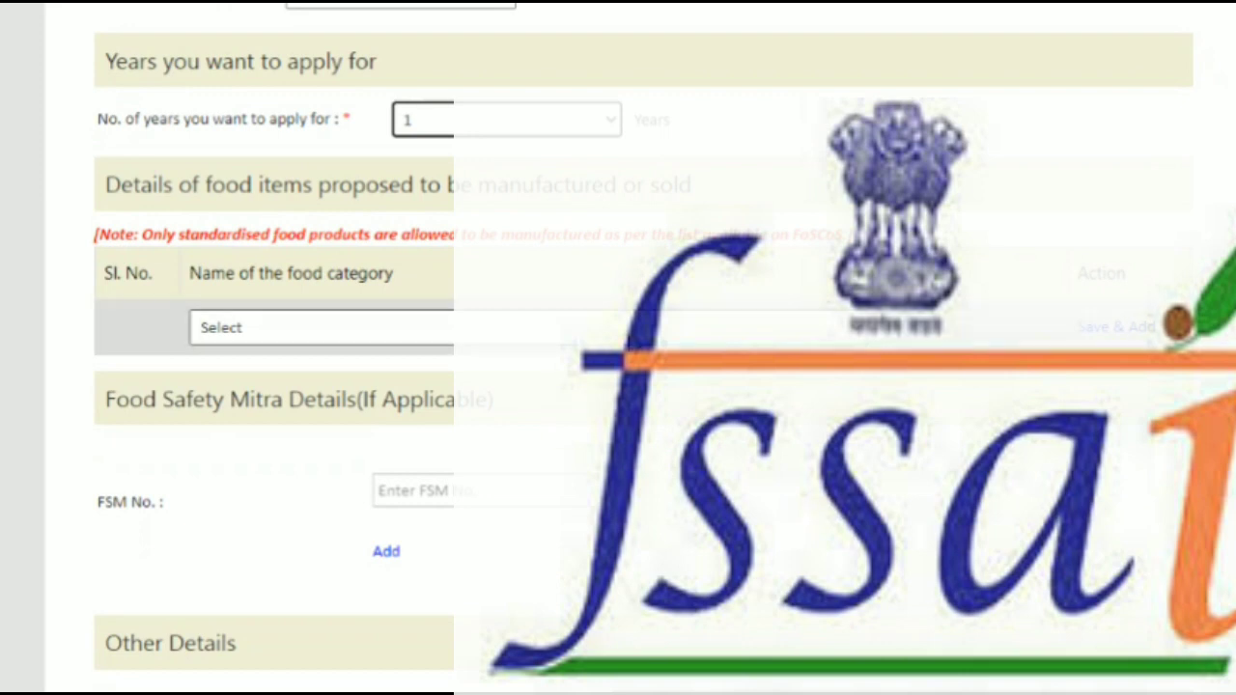
Save '10 - Eggs and egg products' as the first food category row.
click(319, 328)
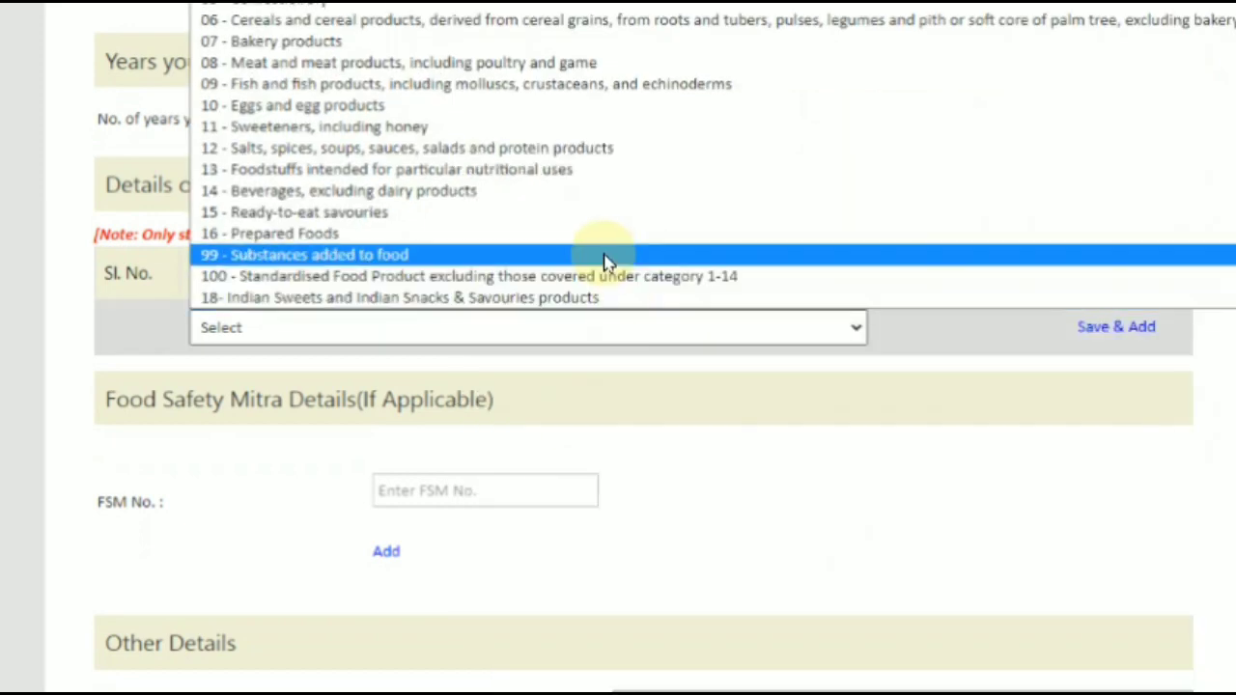
click(458, 241)
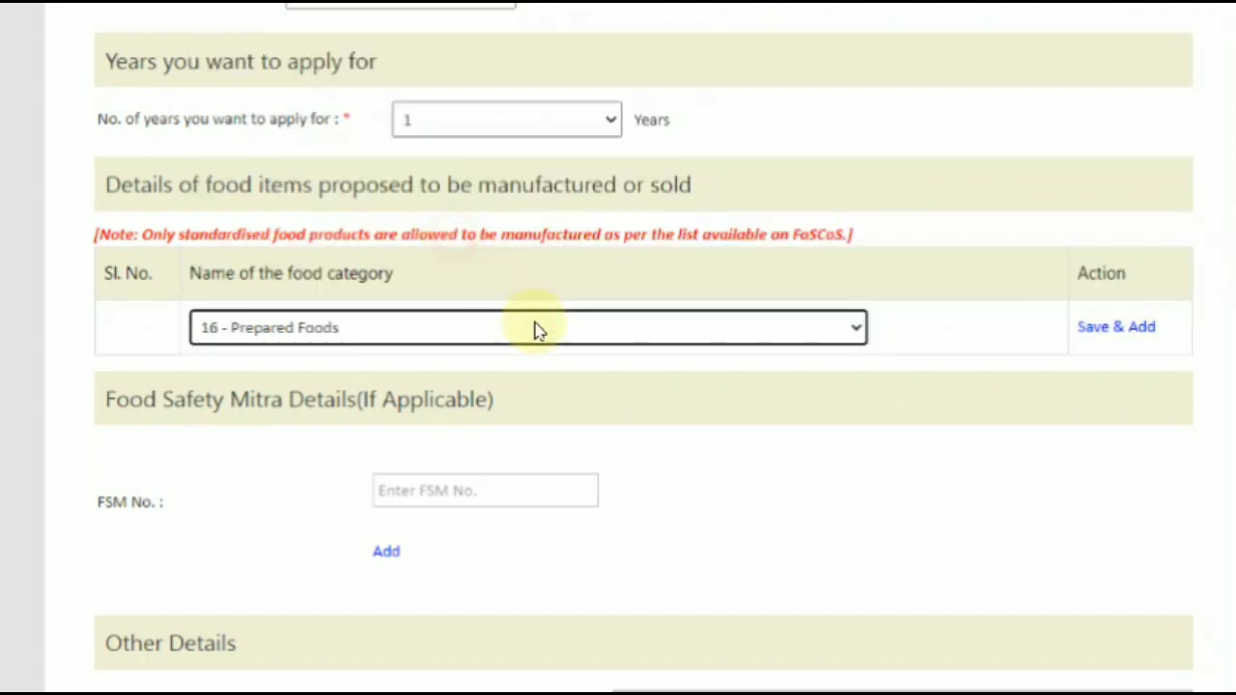
click(610, 335)
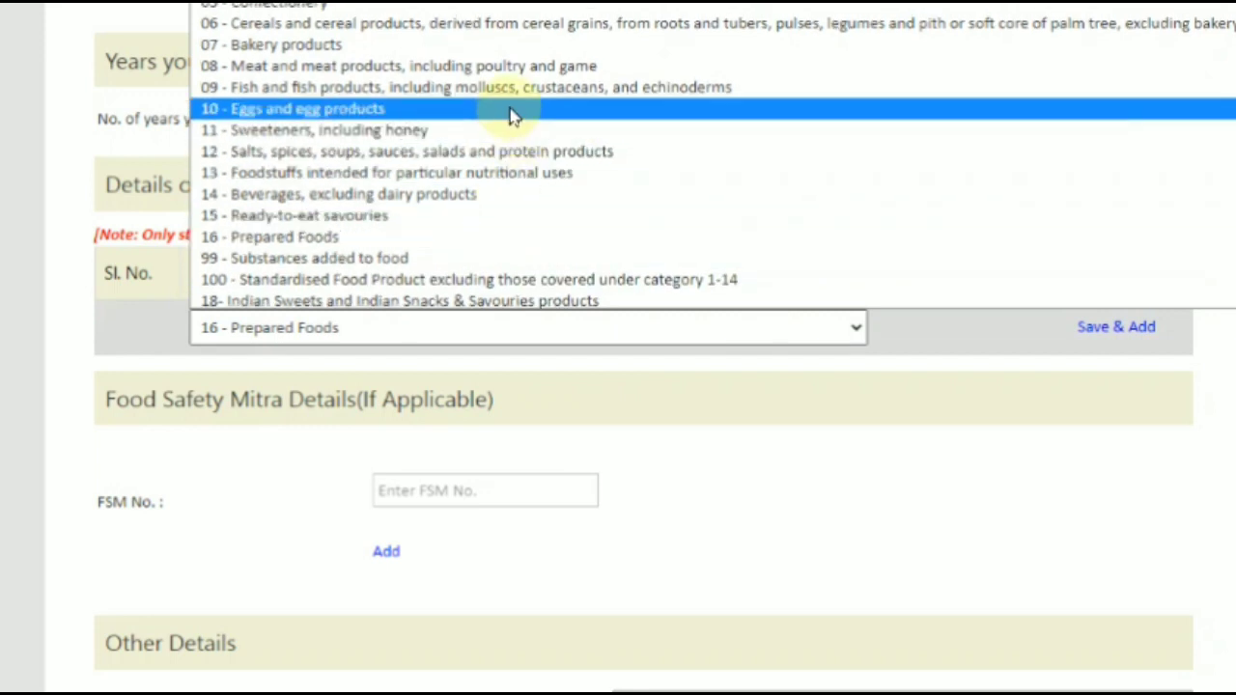
click(509, 108)
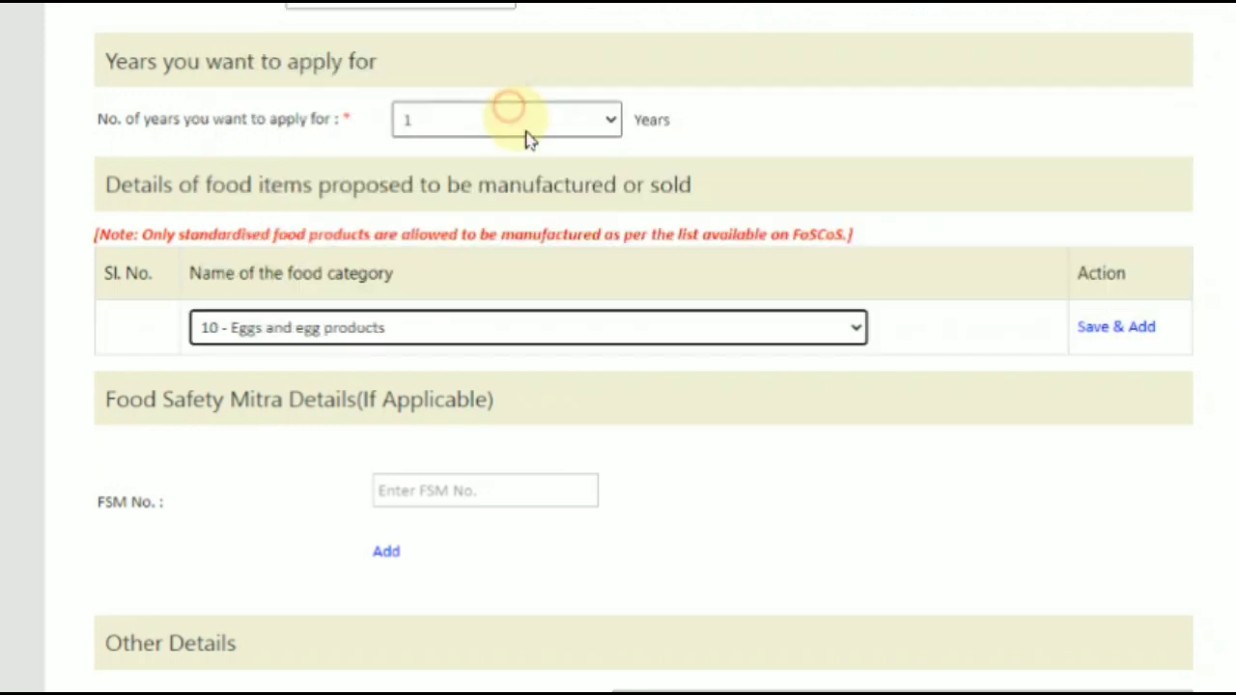
click(1110, 328)
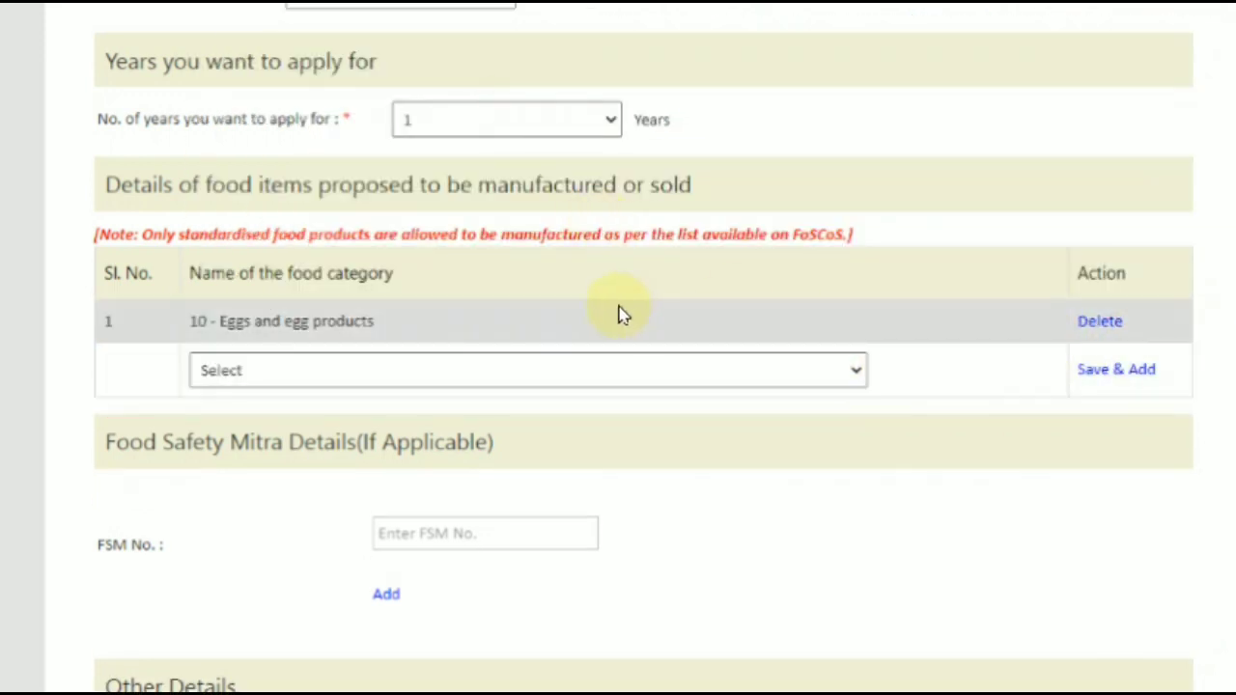
Choose '08 - Meat and meat products' for the new food category row.
click(599, 370)
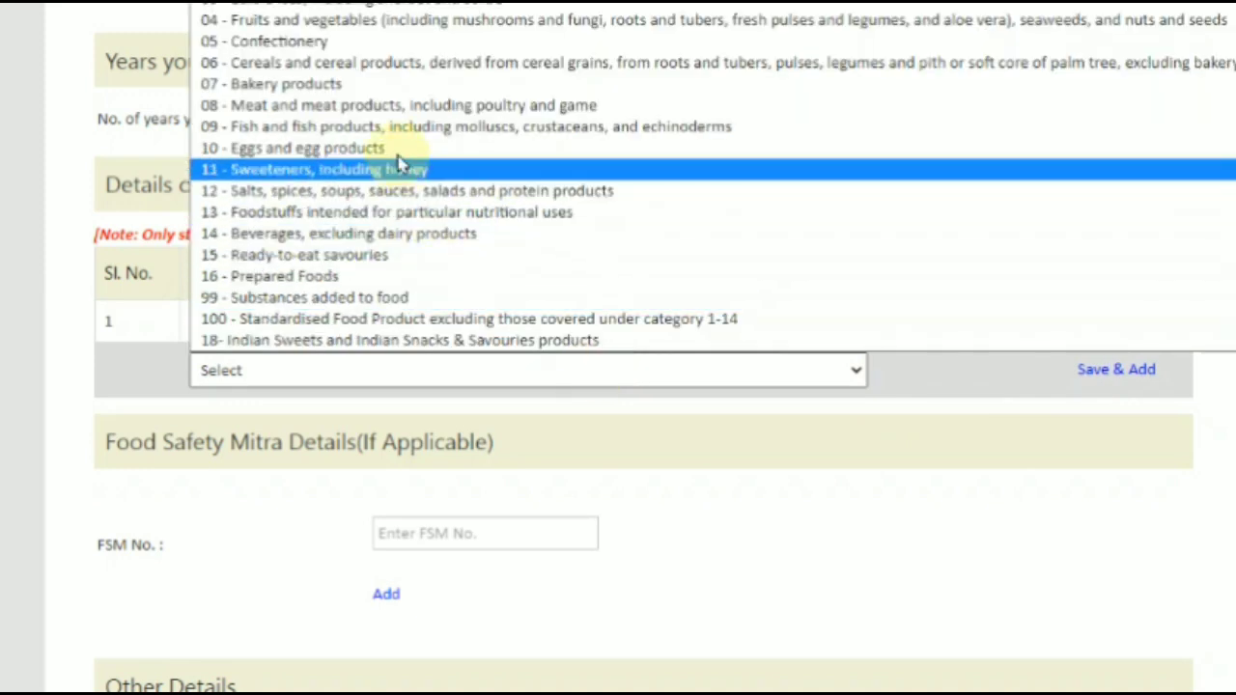
click(382, 106)
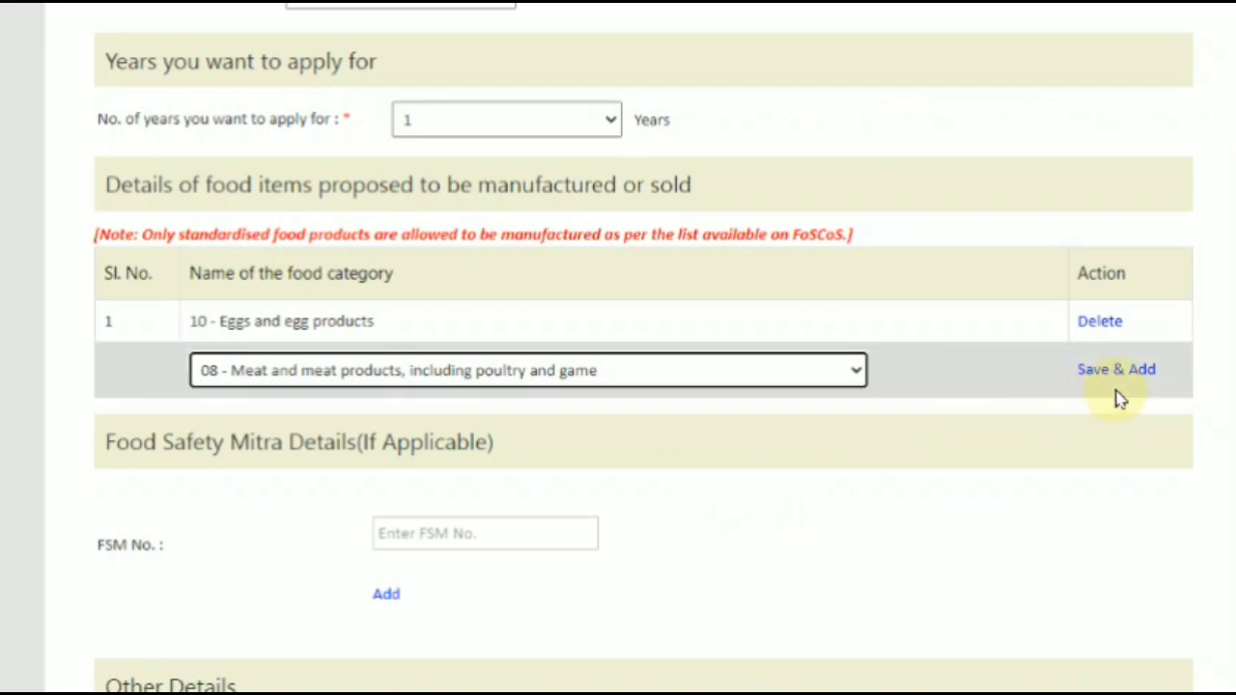
scroll(922, 458, down, 2)
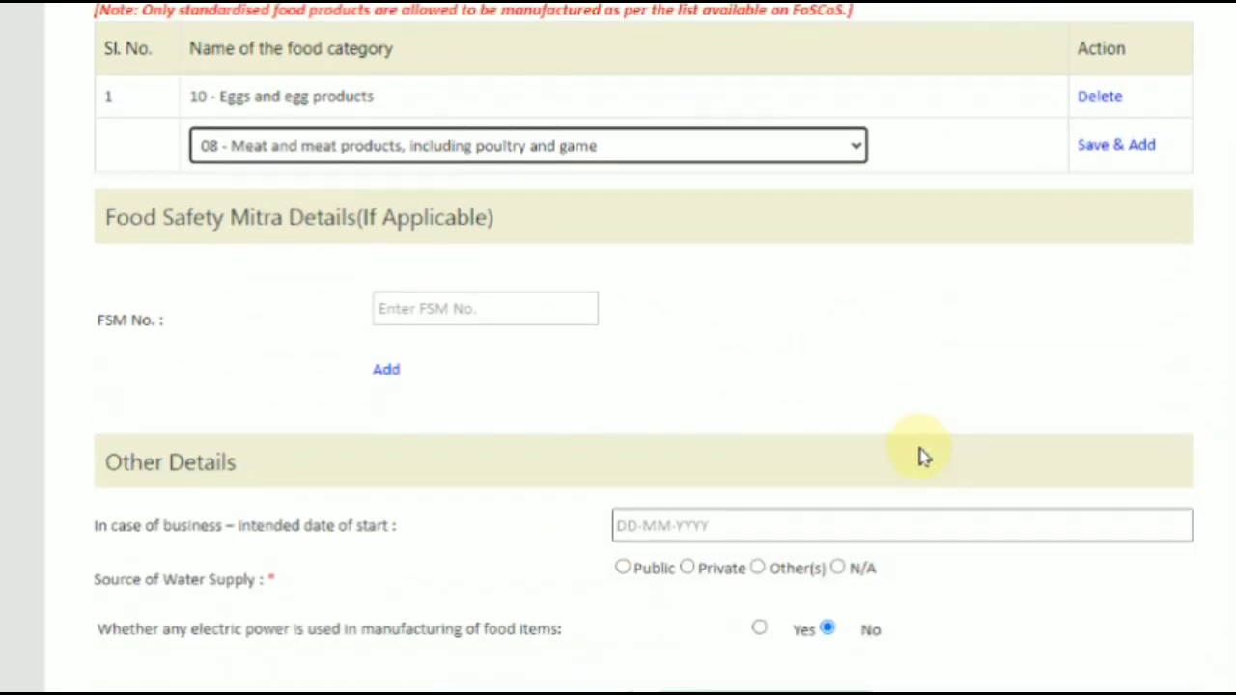
scroll(905, 434, down, 1)
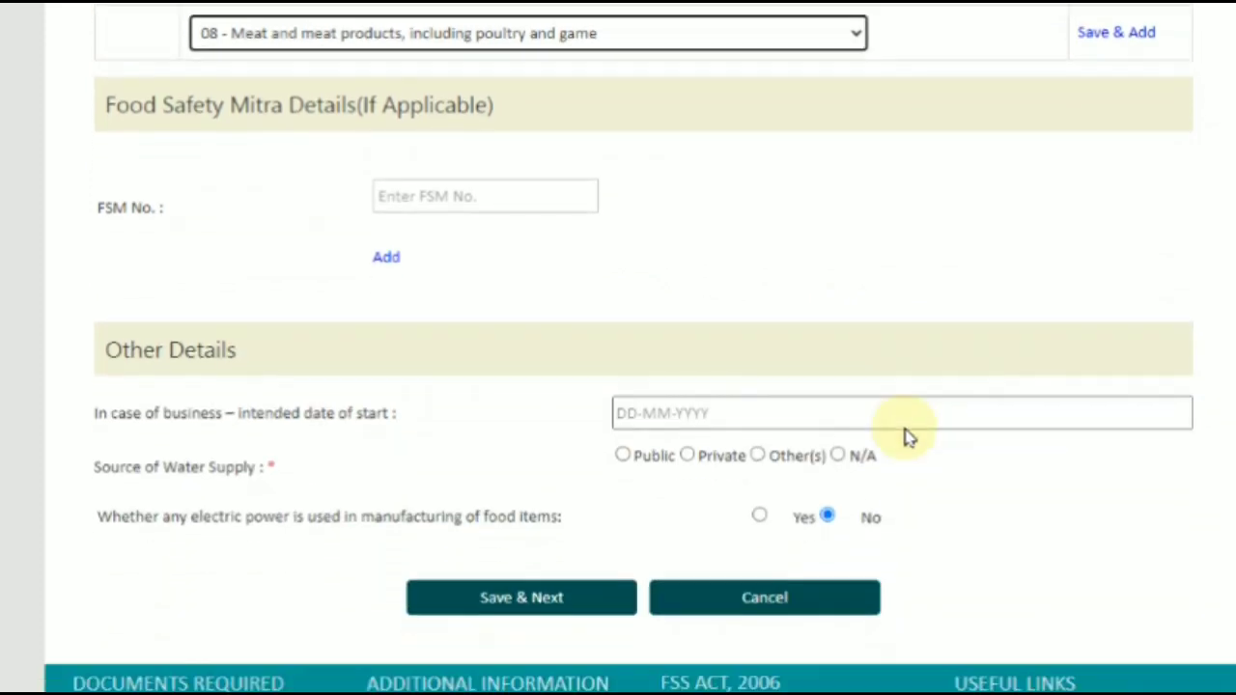
Set start date 15-12-2021, water supply N/A, then Save & Next.
click(797, 412)
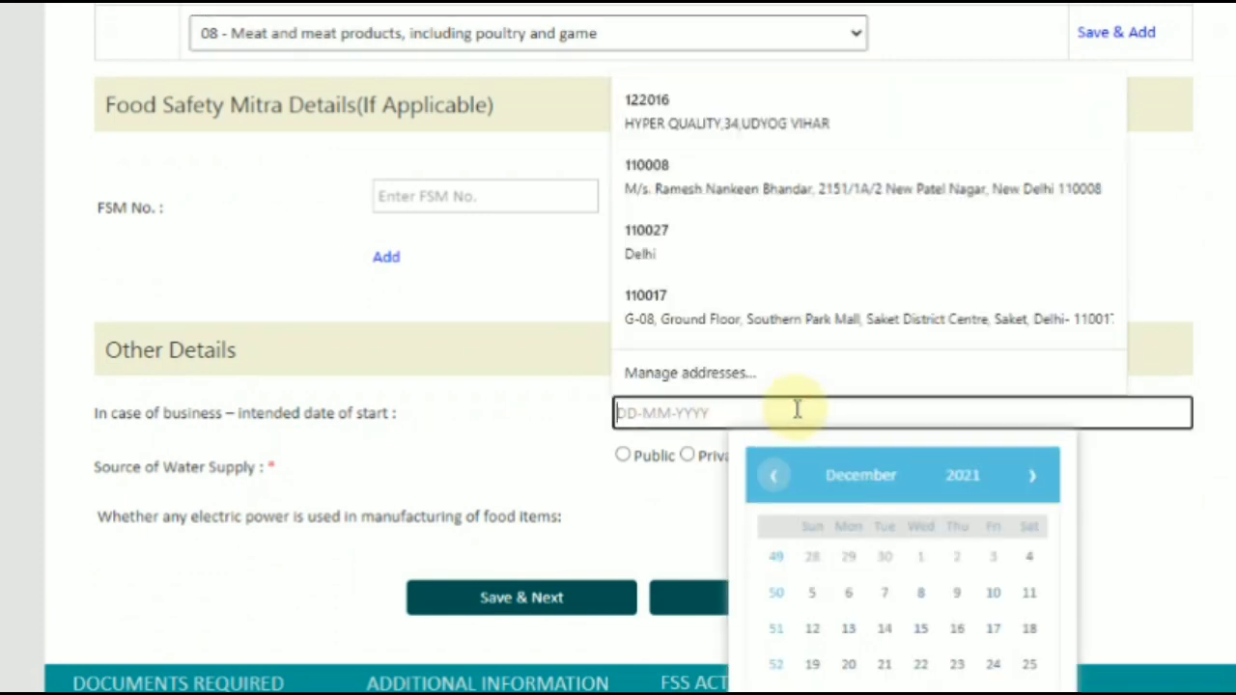
scroll(958, 459, down, 2)
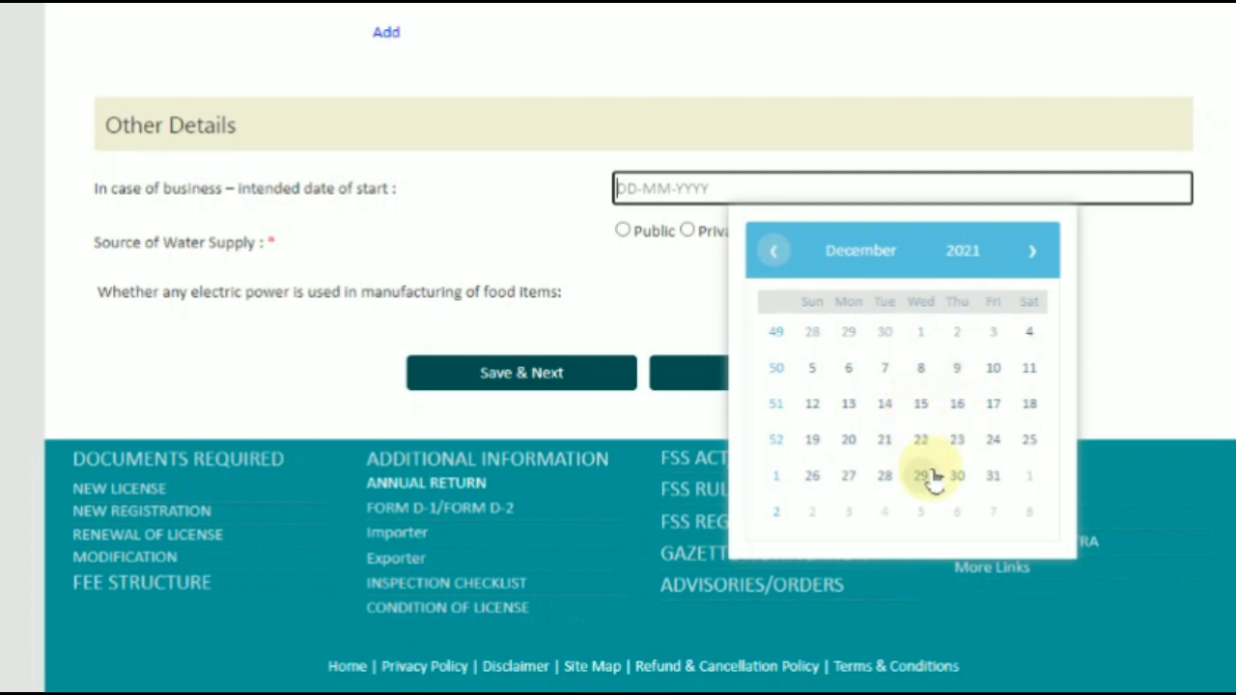
click(918, 404)
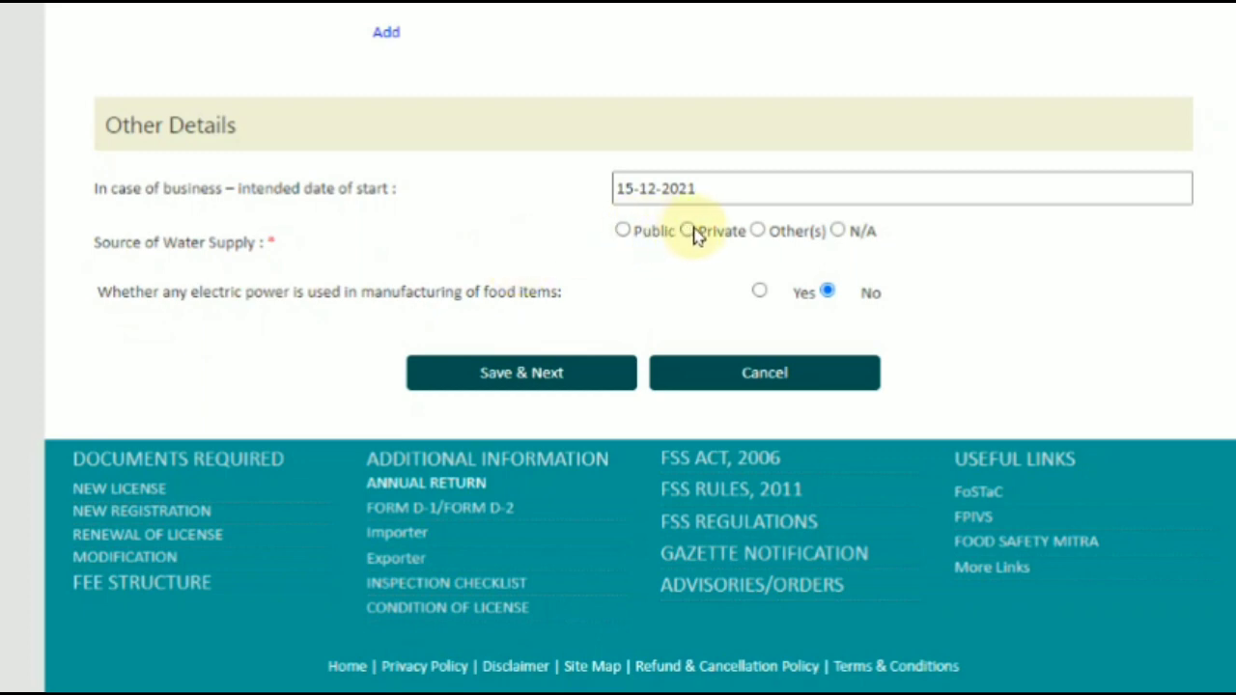
click(839, 233)
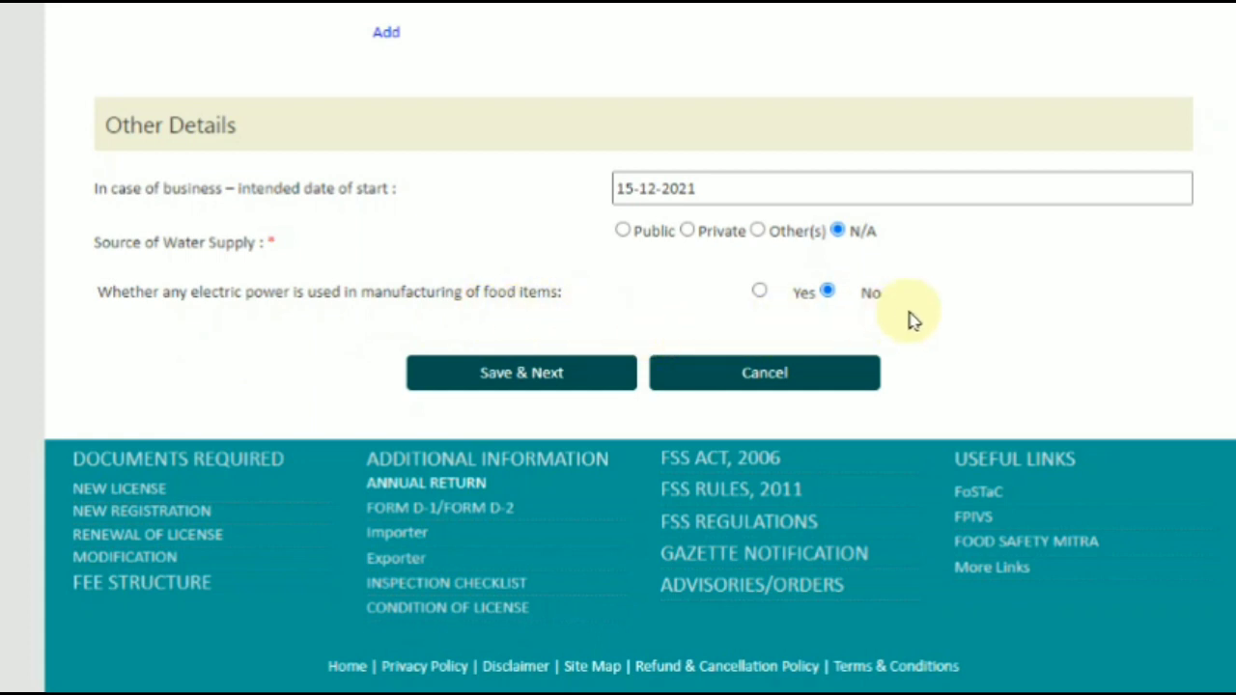
click(531, 378)
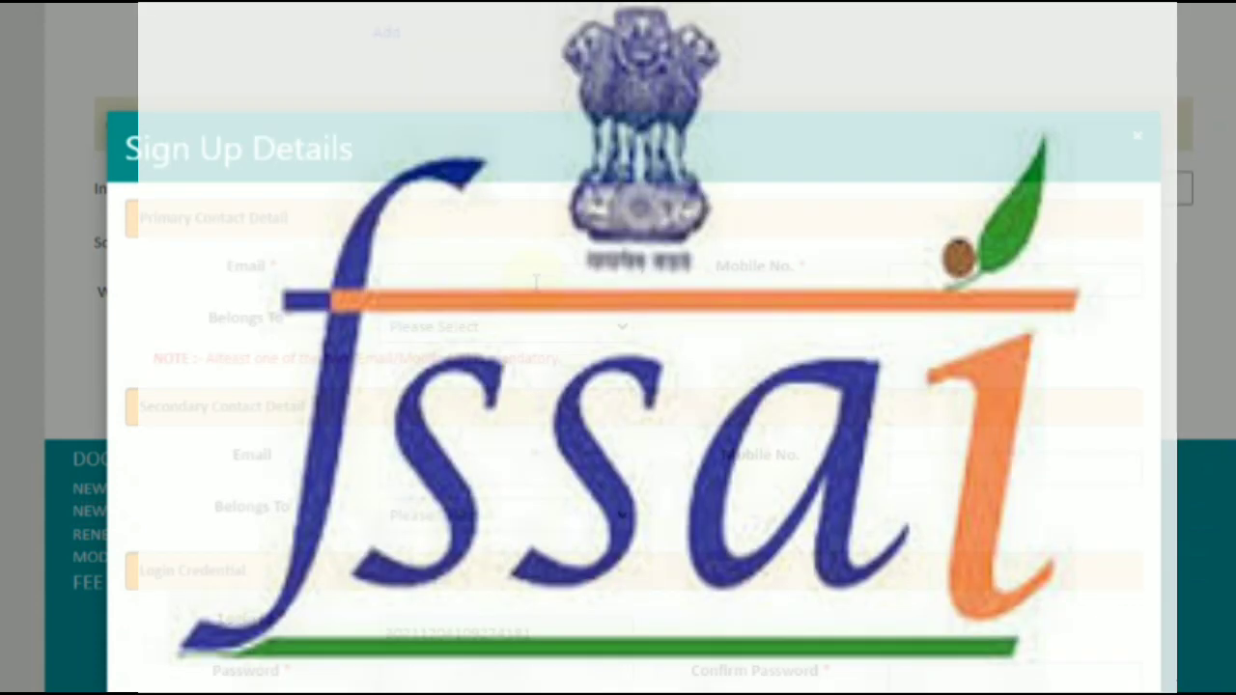
Enter the primary e-mail and mobile number, with Belongs To set to Self.
click(536, 282)
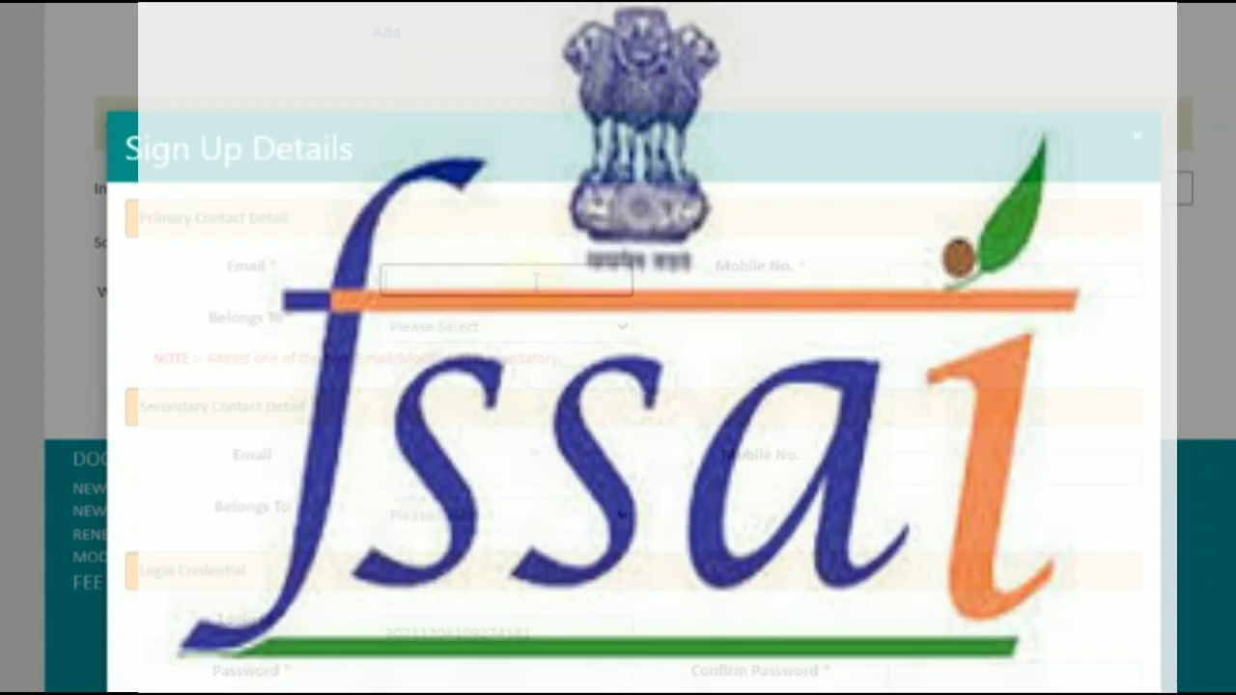
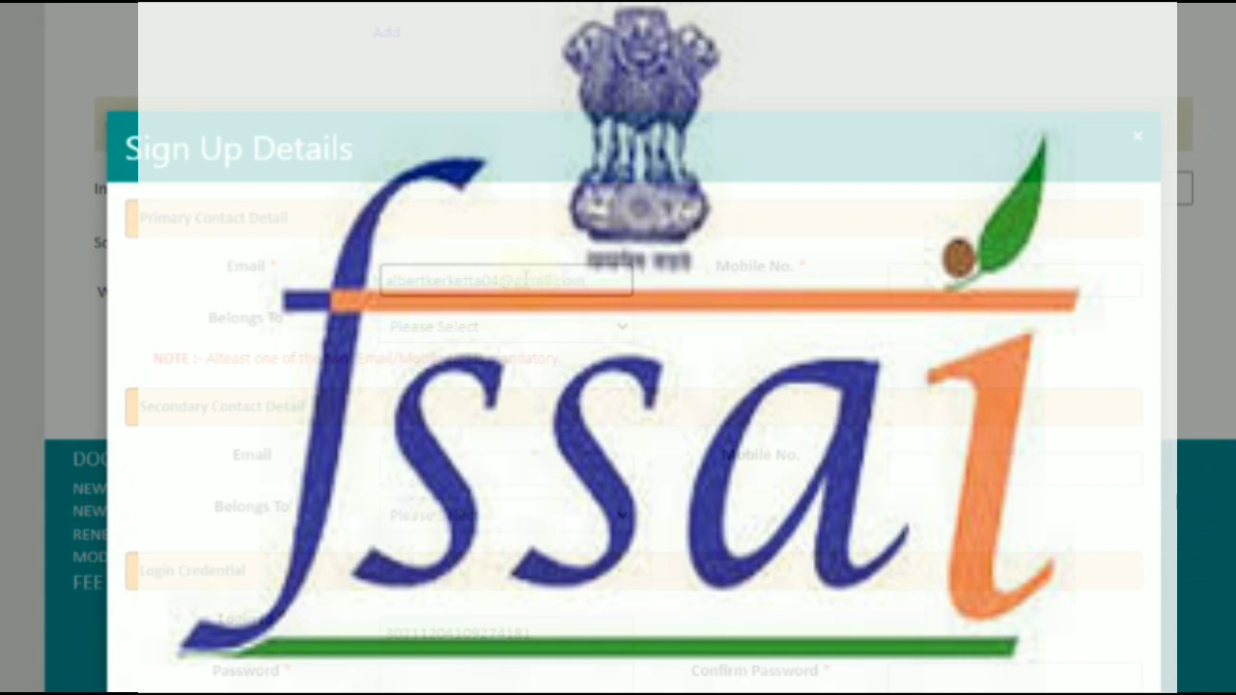
click(967, 281)
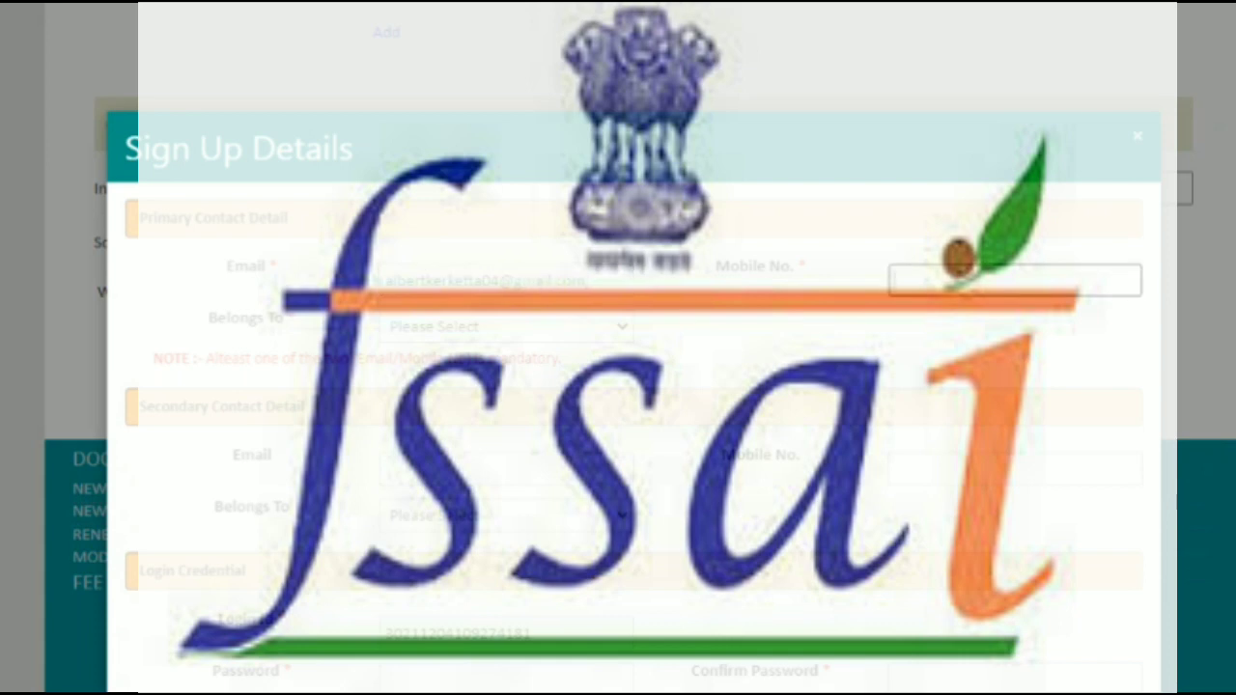
text(99)
click(617, 327)
click(459, 377)
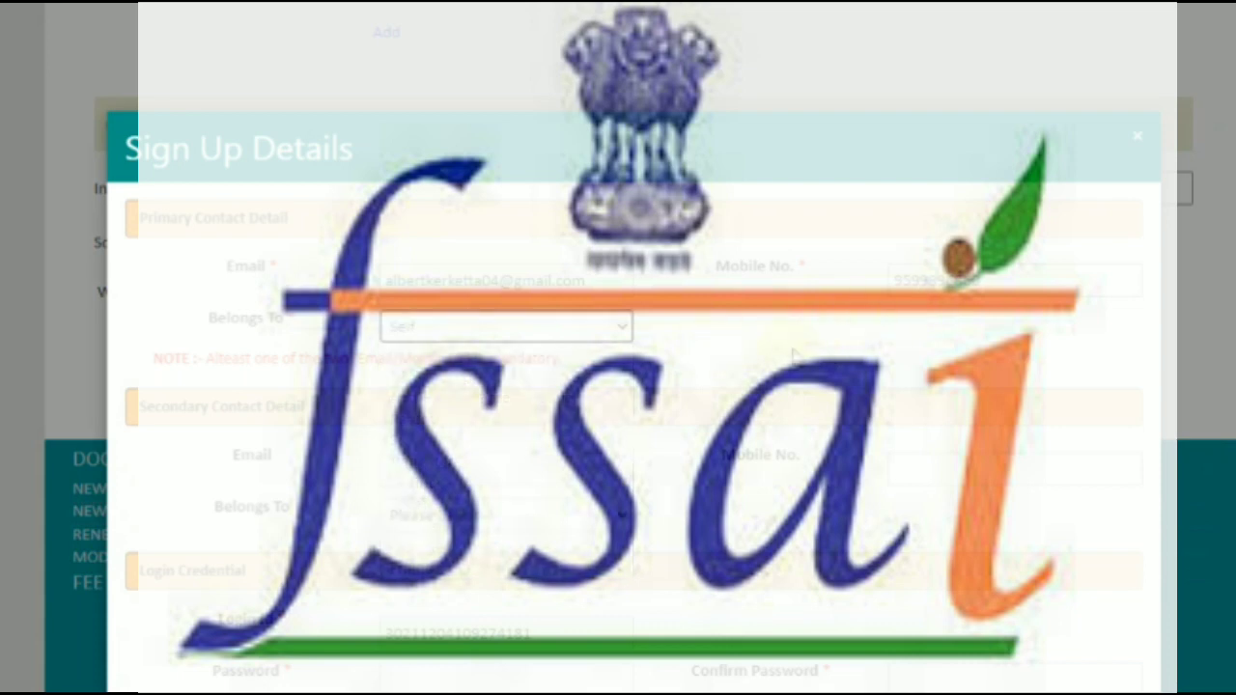
scroll(782, 352, down, 2)
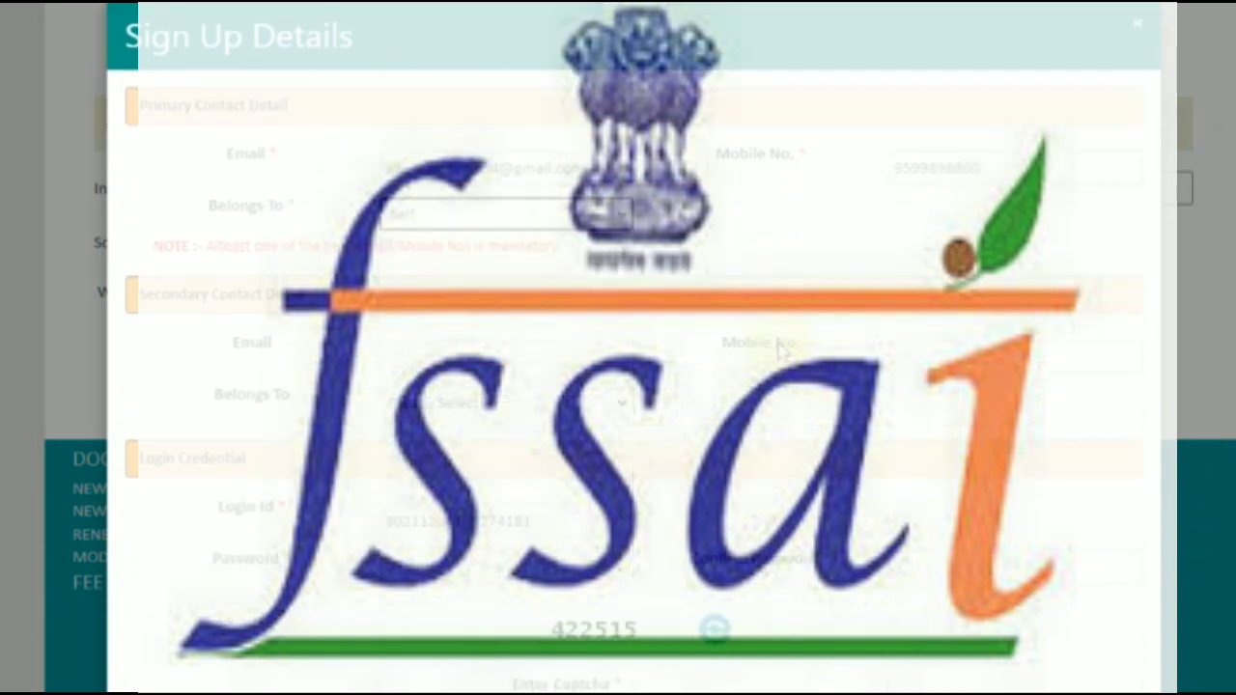
scroll(758, 348, down, 1)
scroll(758, 350, up, 2)
scroll(756, 350, down, 2)
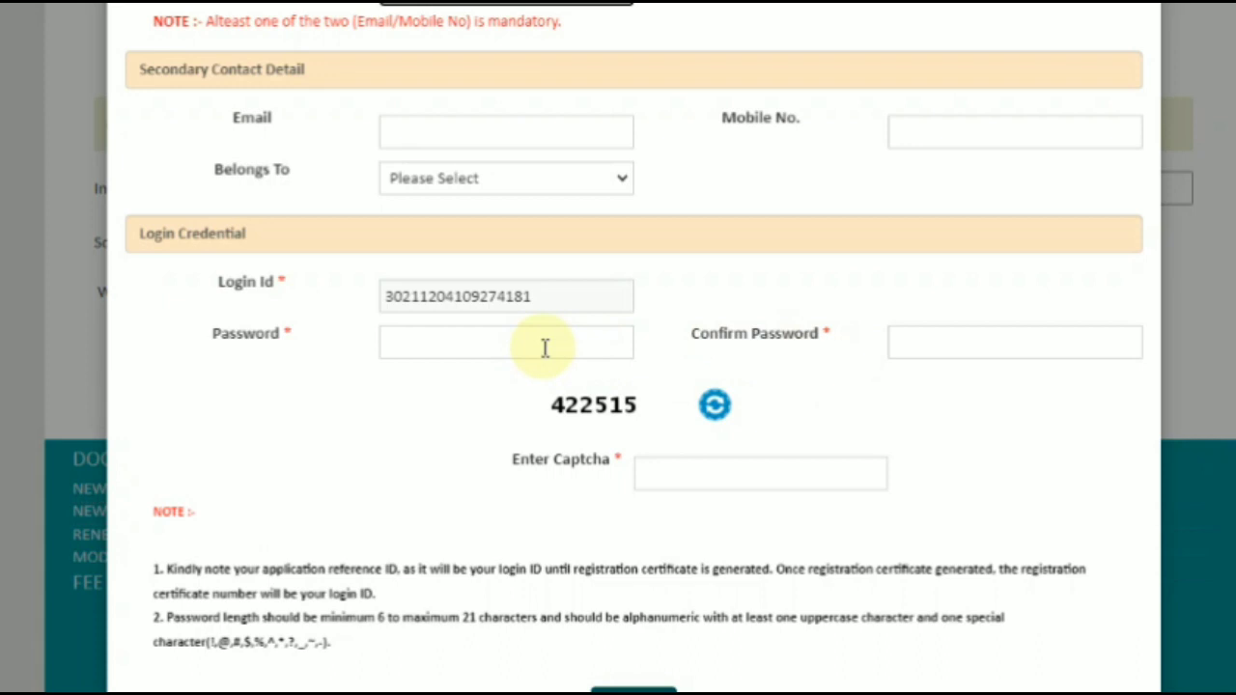
Enter and confirm the account password, fill in the captcha, and submit.
click(542, 346)
text(a)
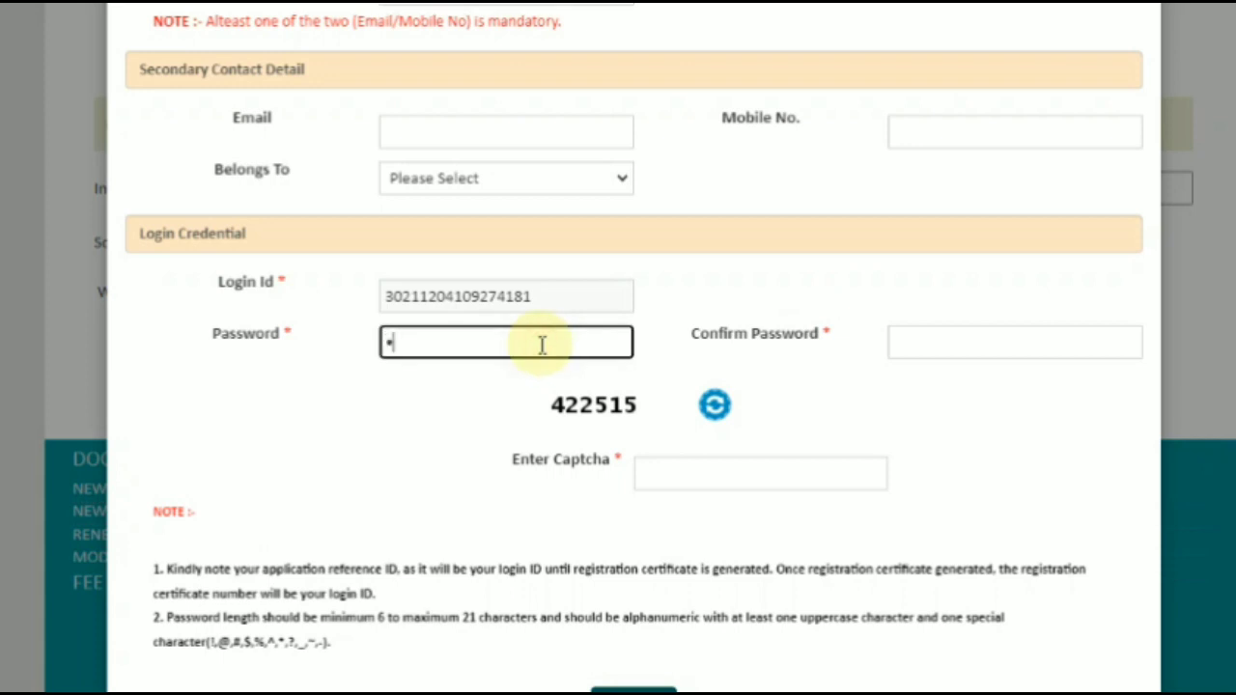
text(•••••••••)
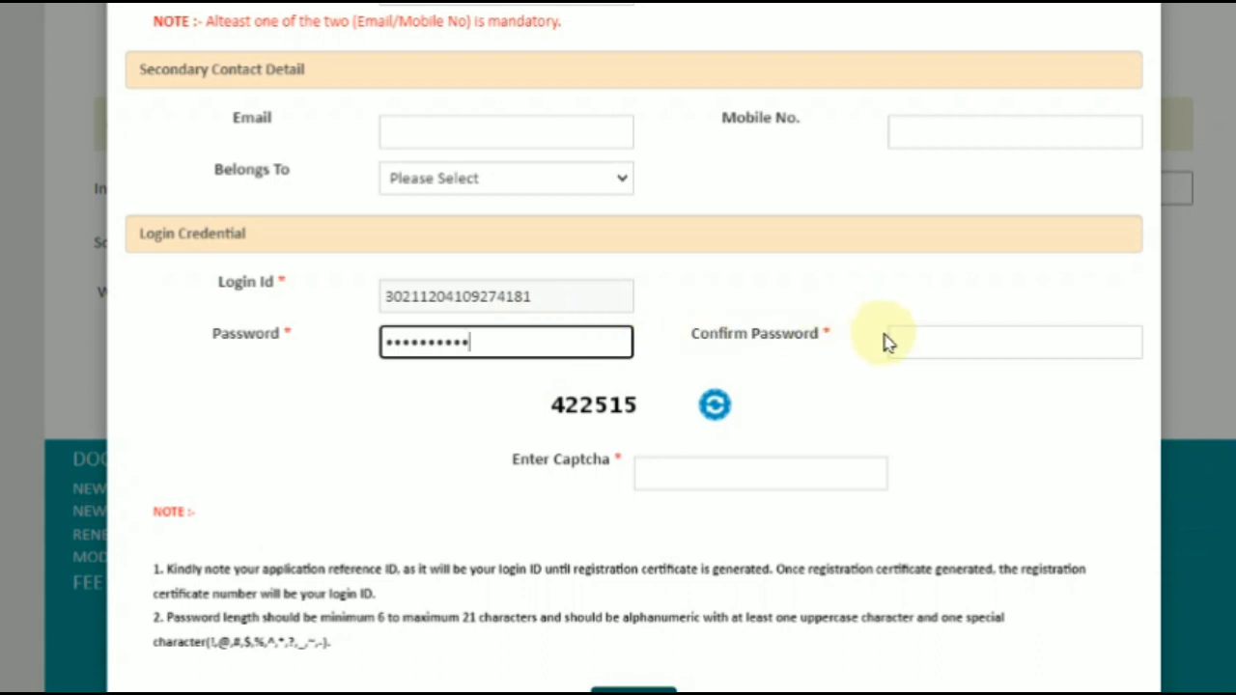
click(889, 342)
text(••••)
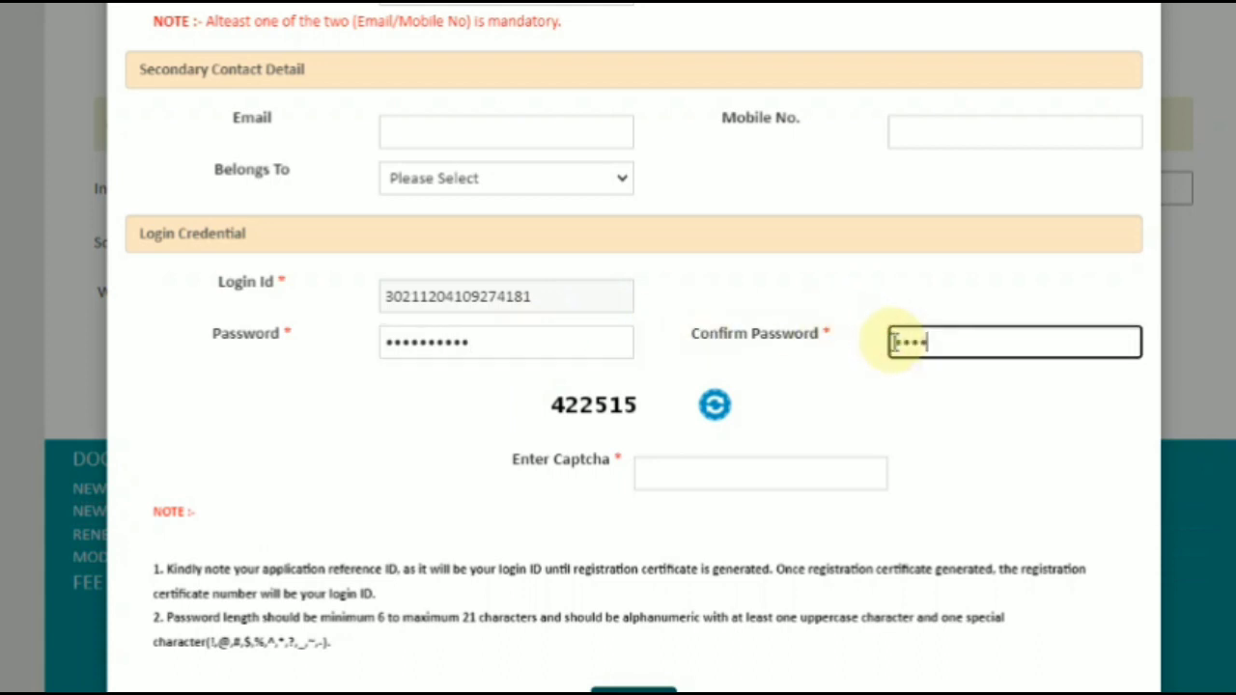
text(•••••••)
click(679, 470)
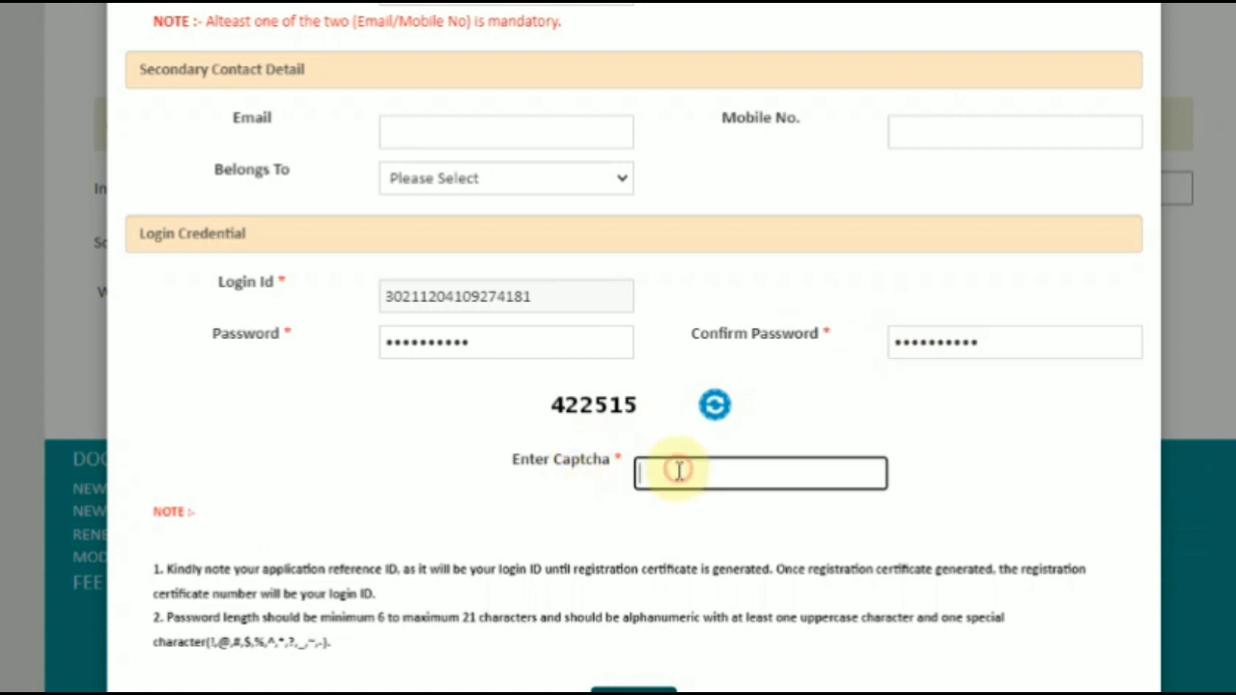
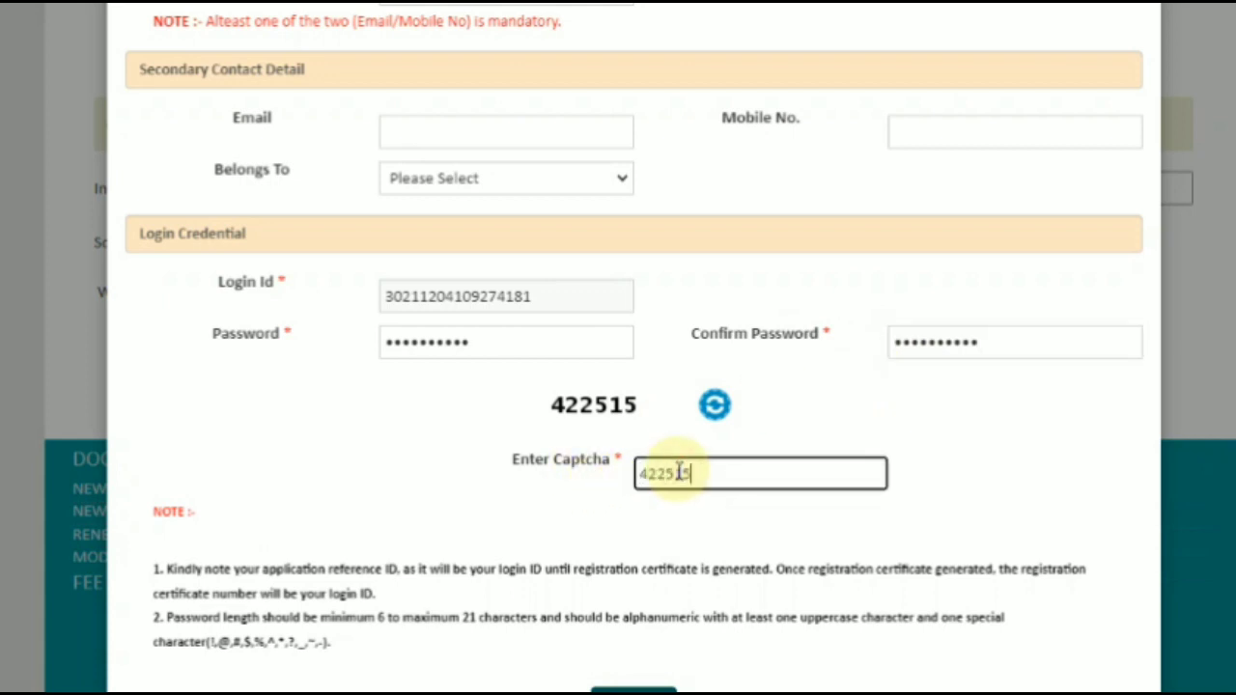
scroll(626, 458, up, 1)
scroll(618, 447, down, 2)
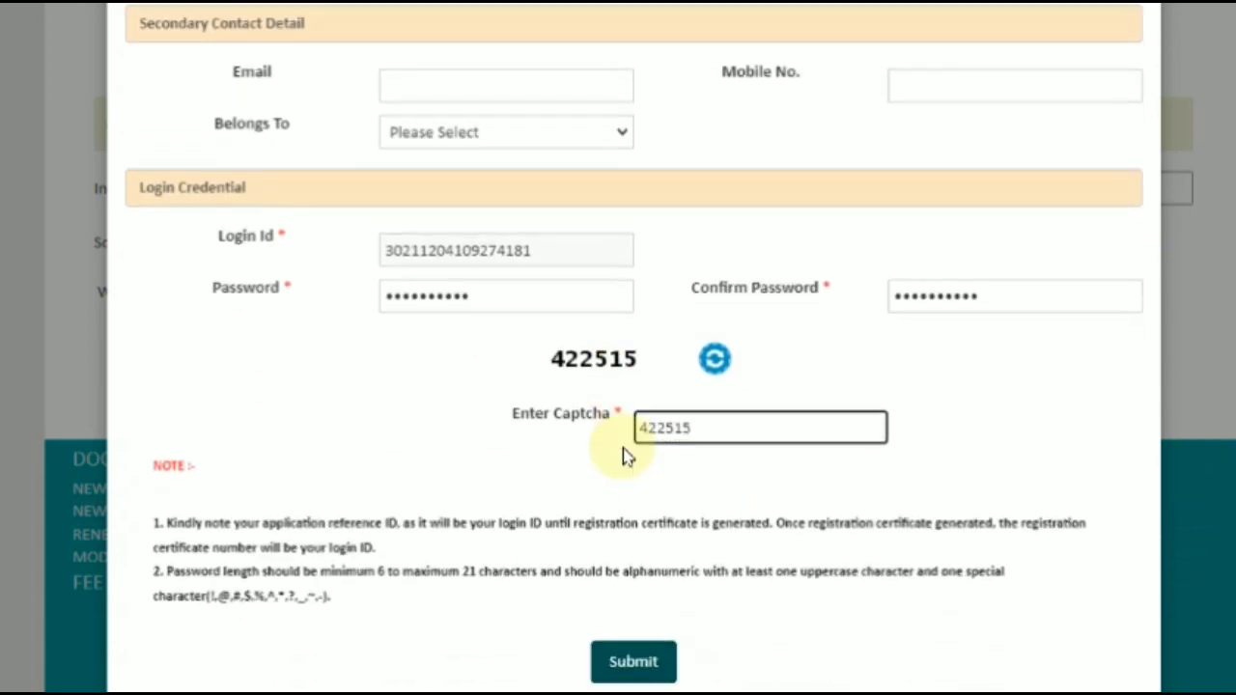
click(621, 661)
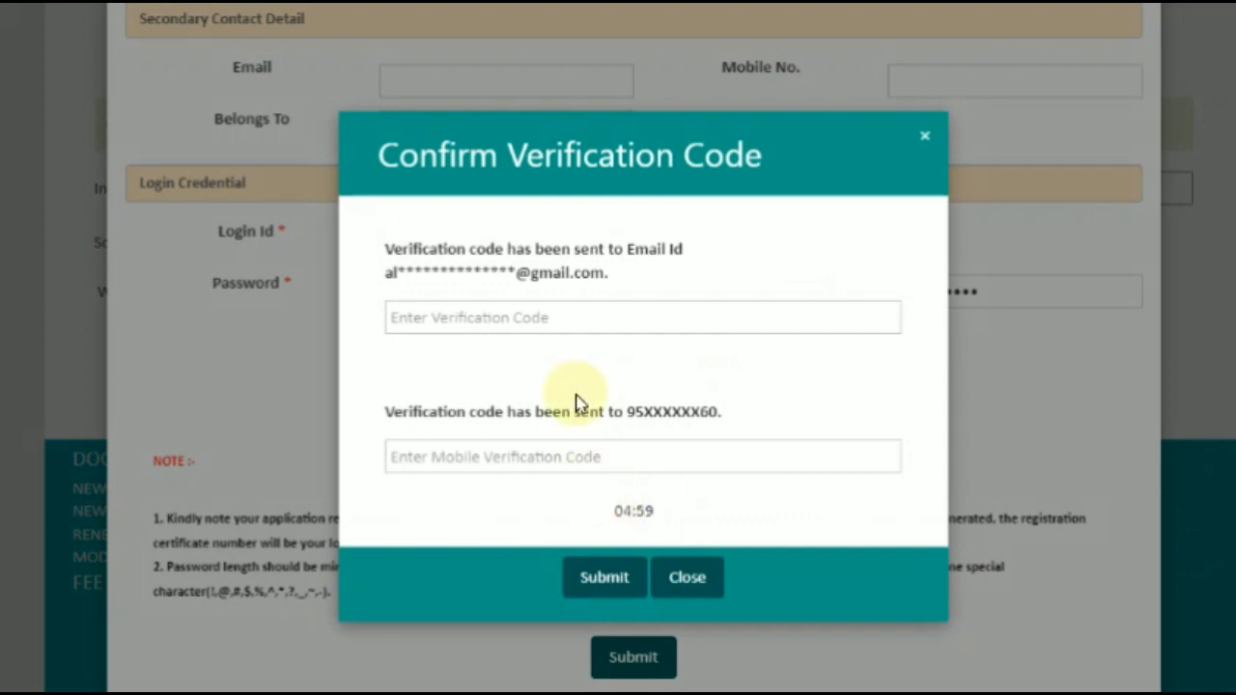
Enter the mobile and e-mail verification codes, submit, and acknowledge the sign-up success.
click(558, 317)
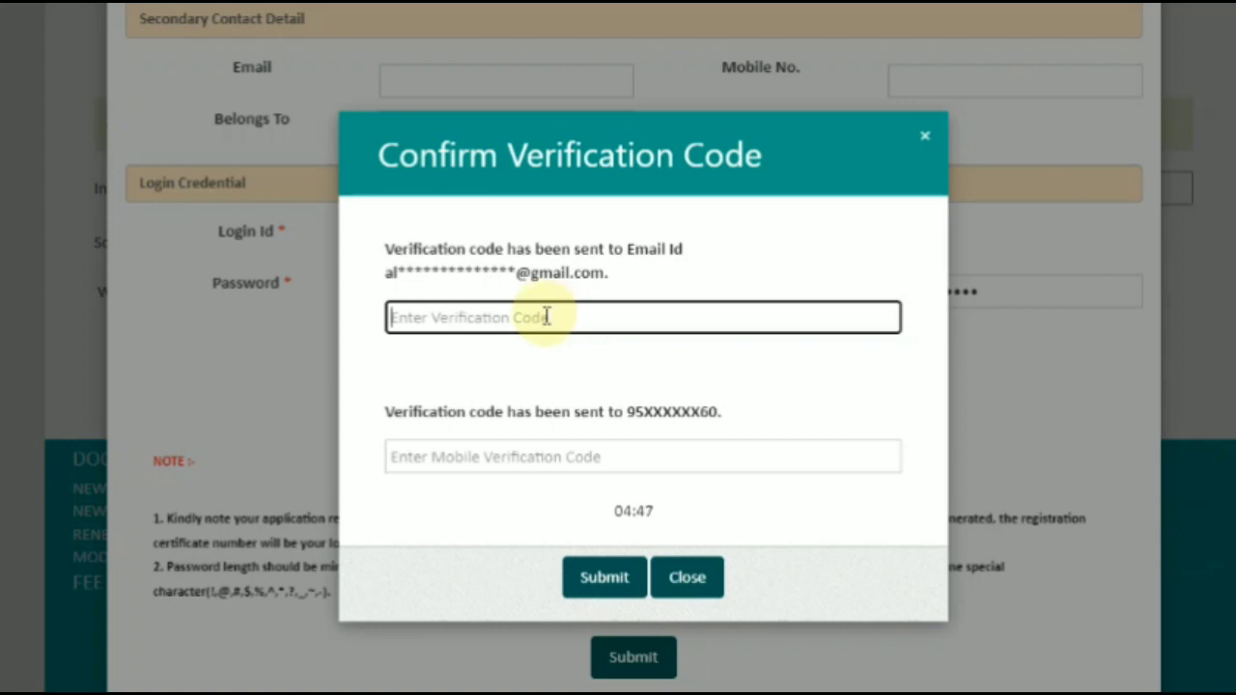
click(485, 457)
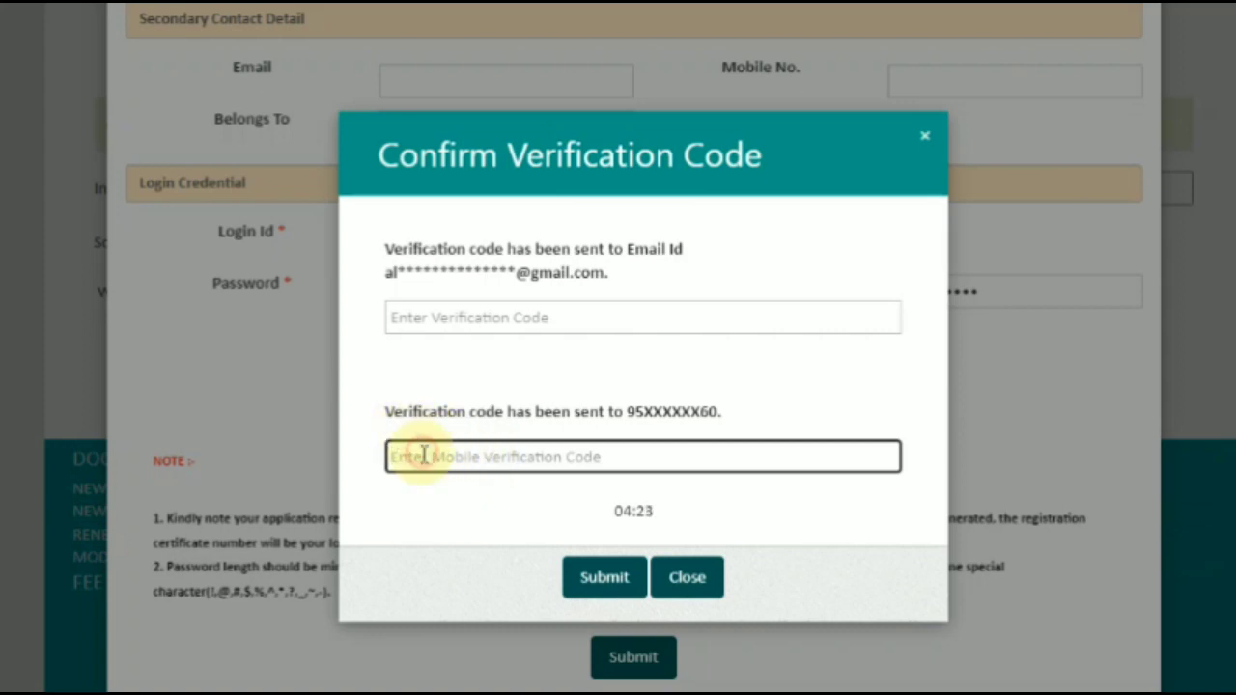
text(8)
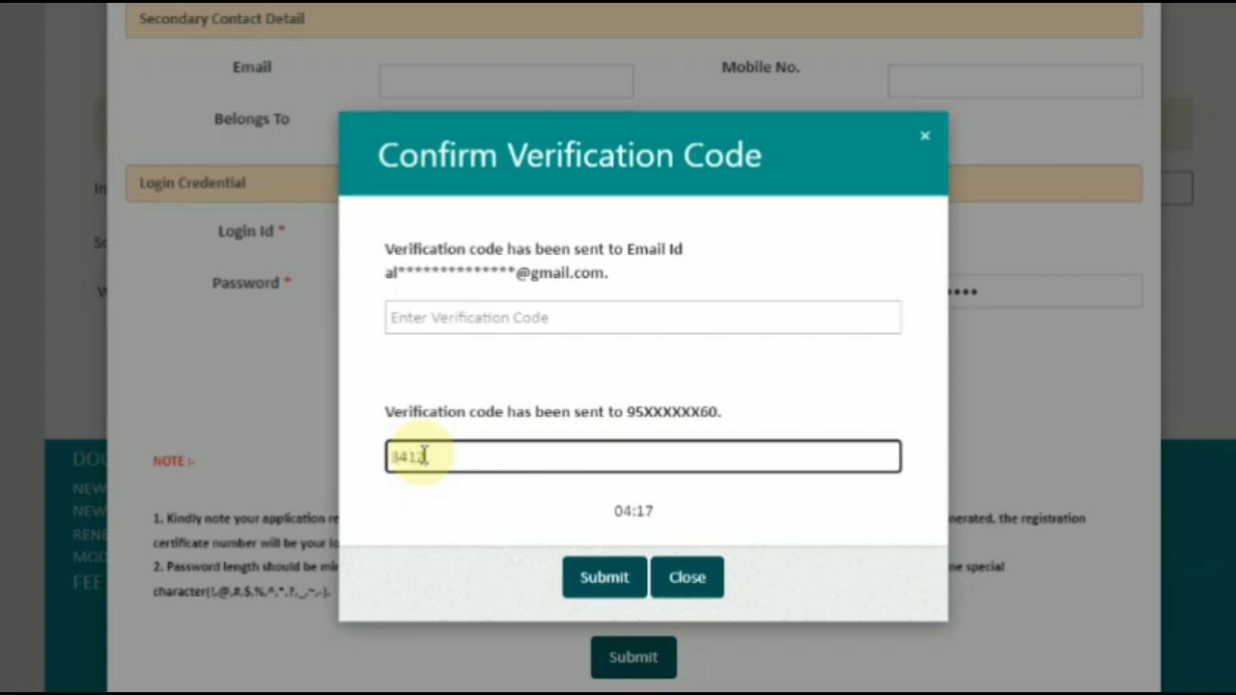
click(464, 317)
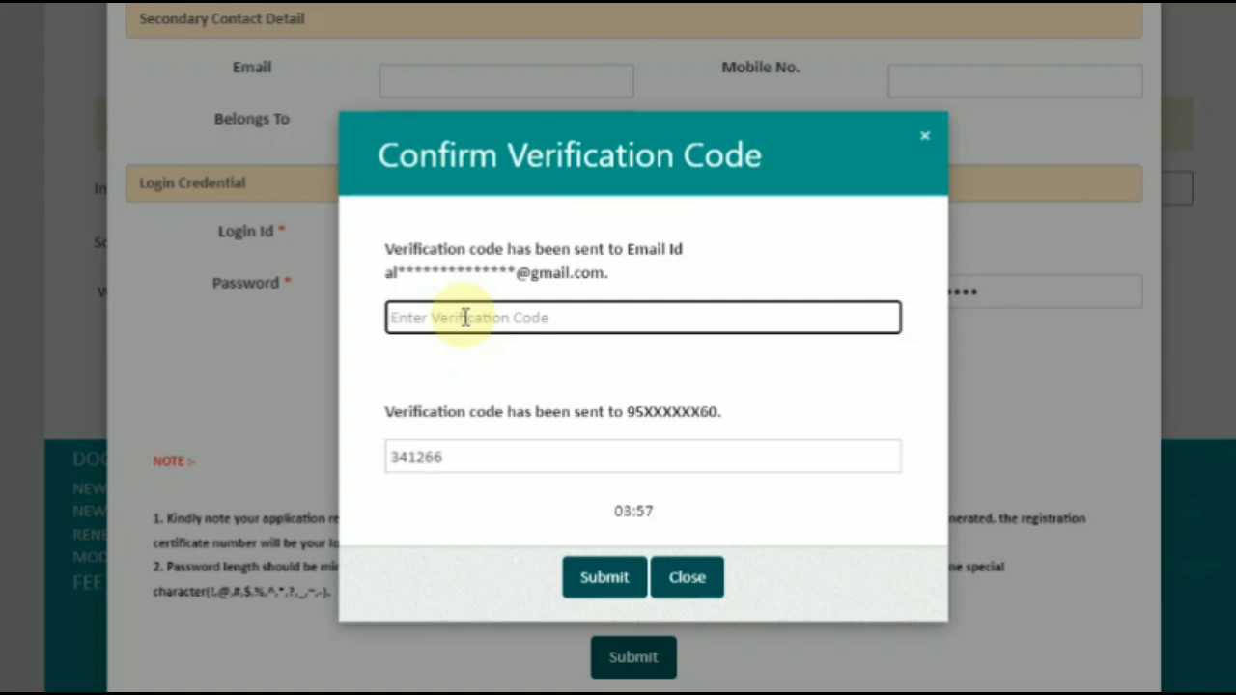
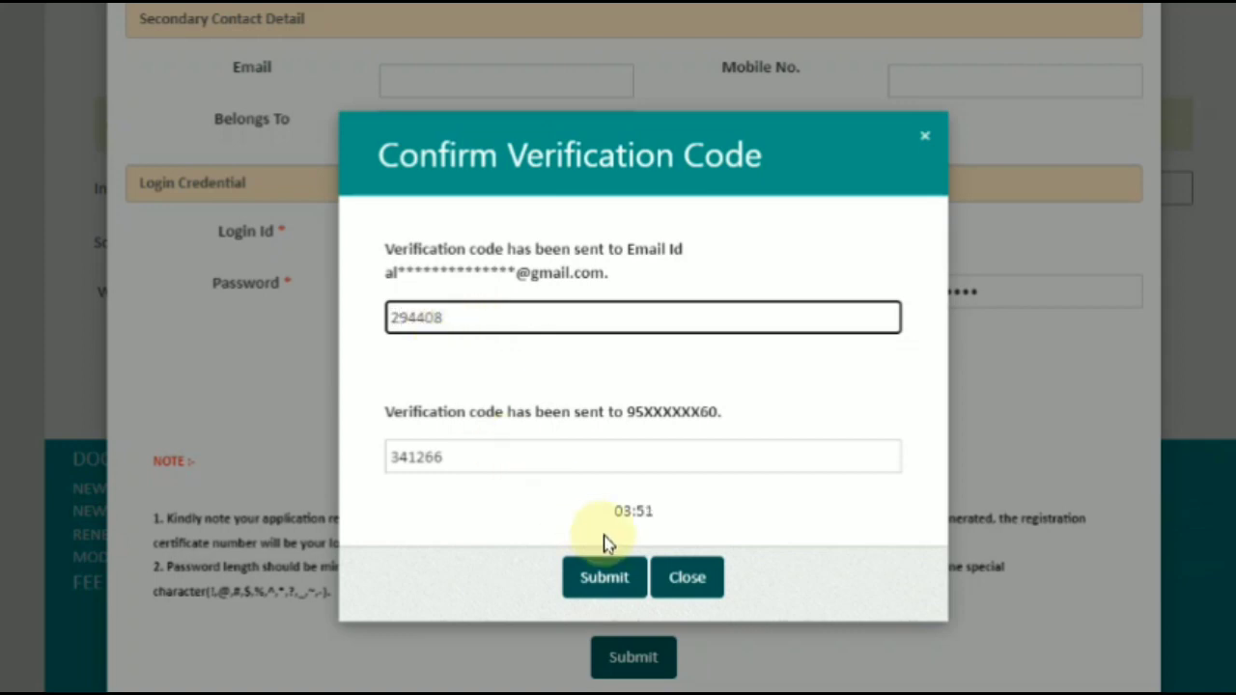
click(602, 575)
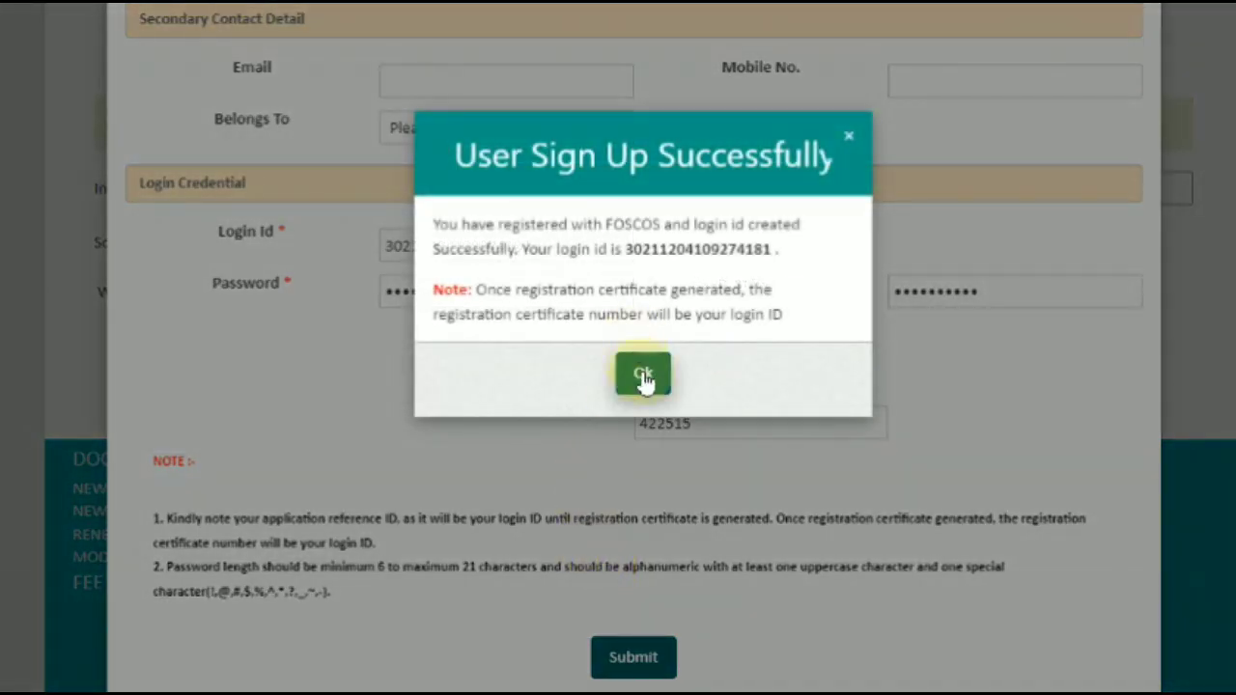
click(643, 378)
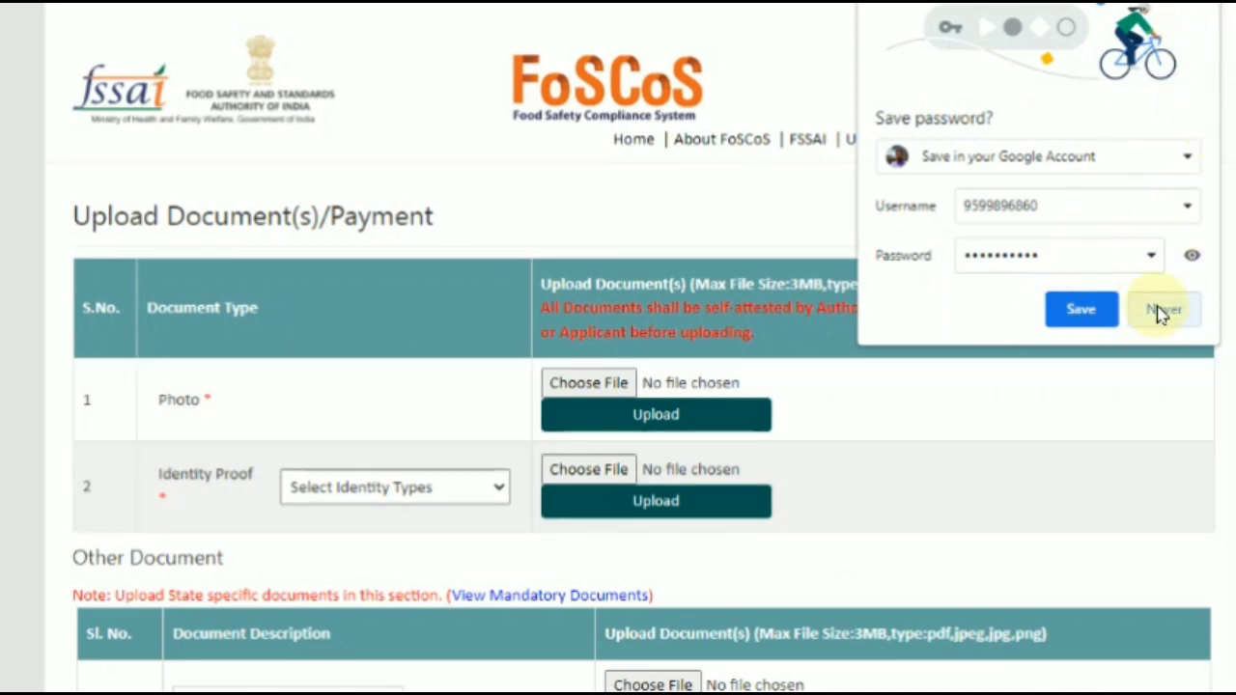
Decline saving the password and choose google_pixel_5_frontback-1024x768.jpeg as the applicant photo.
click(1153, 309)
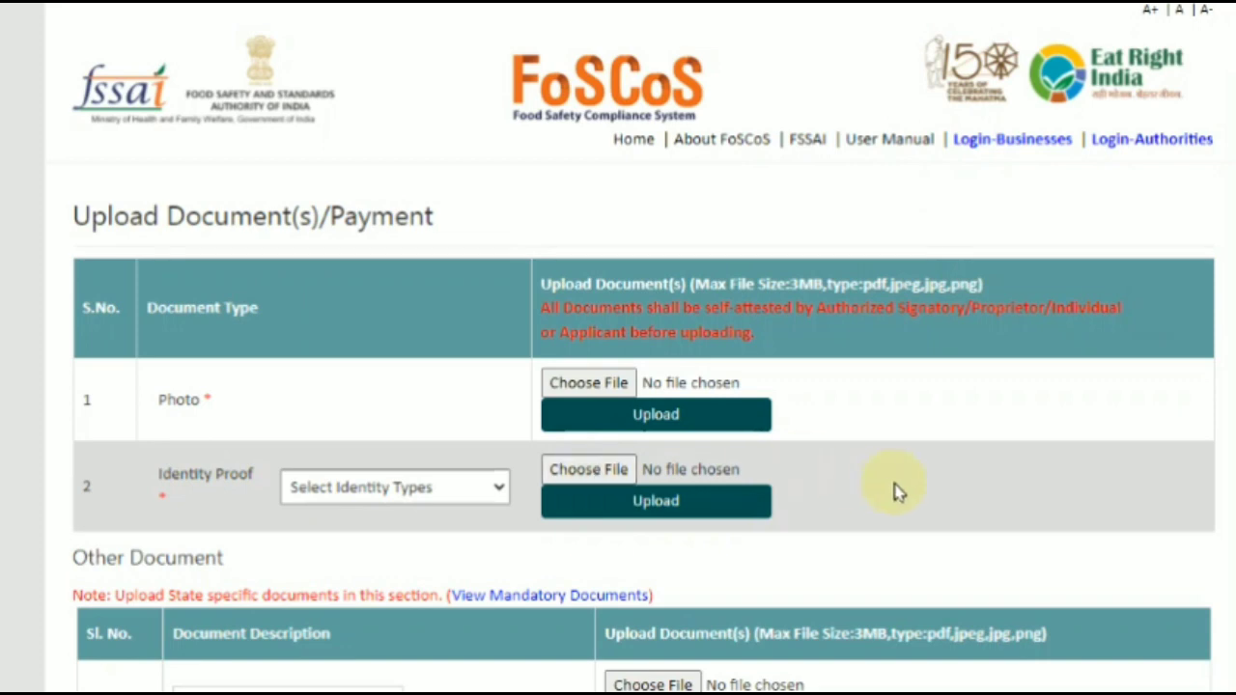
scroll(929, 507, down, 2)
scroll(929, 507, up, 1)
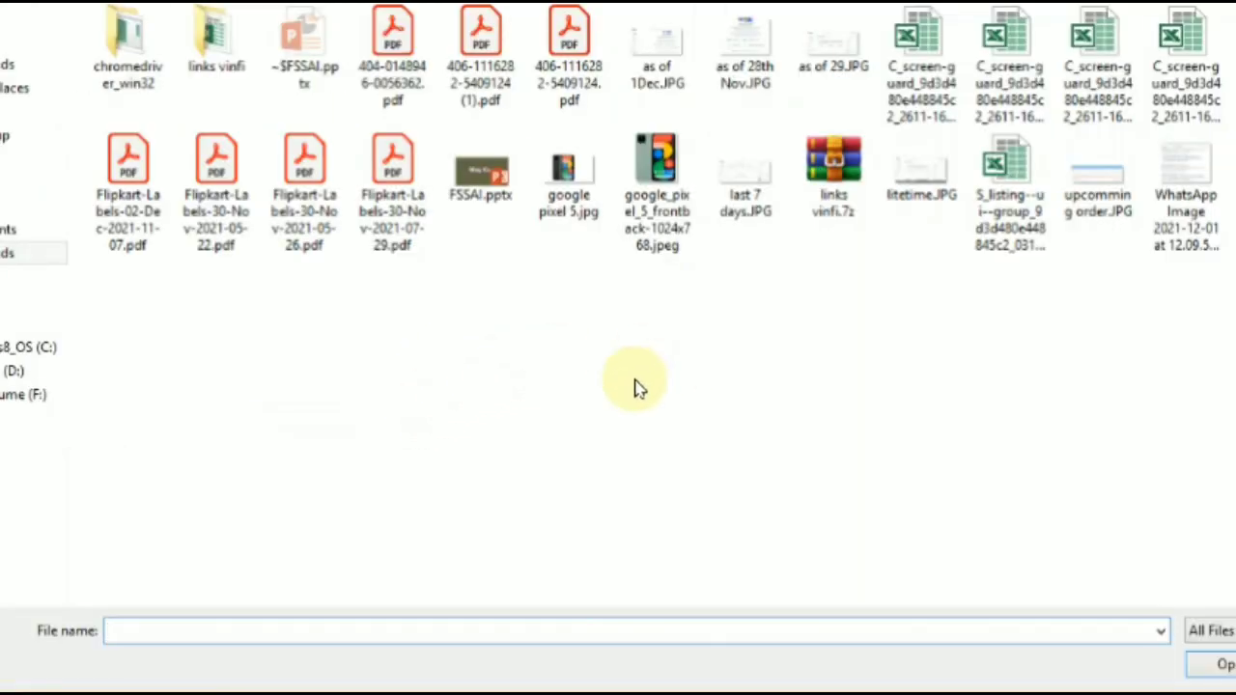
click(666, 178)
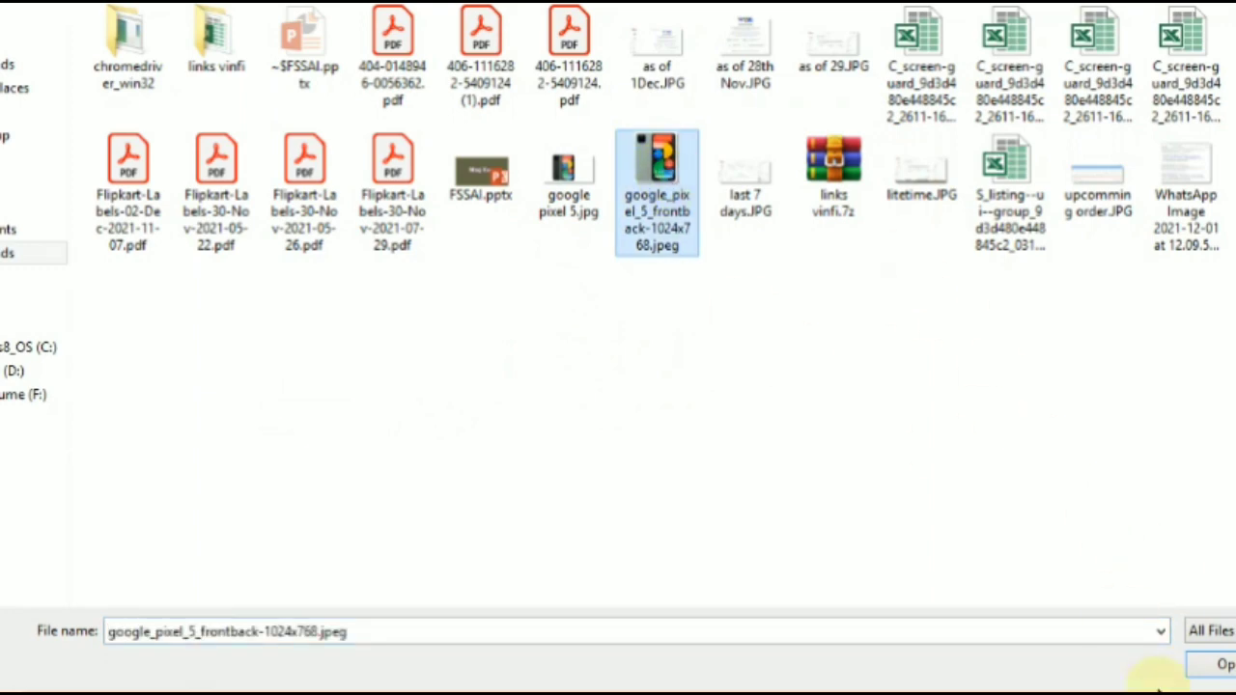
Confirm the chosen photo, then attach a PDF as the Pan Card identity proof.
click(1225, 664)
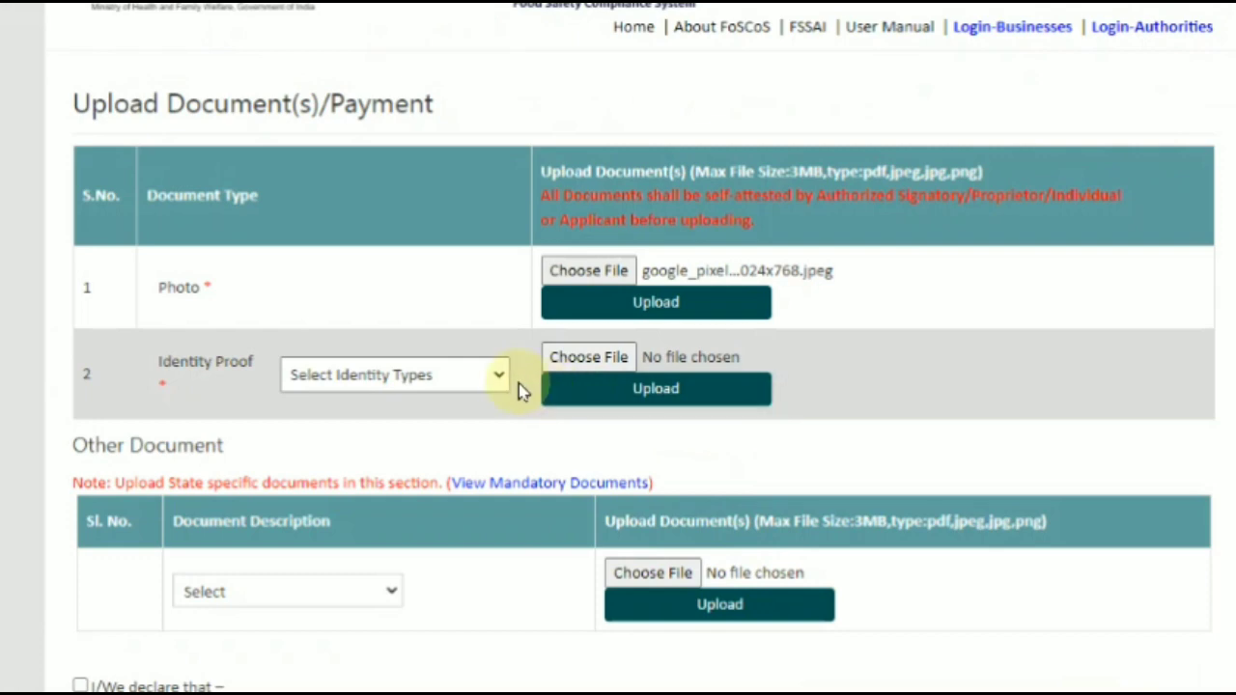
click(493, 377)
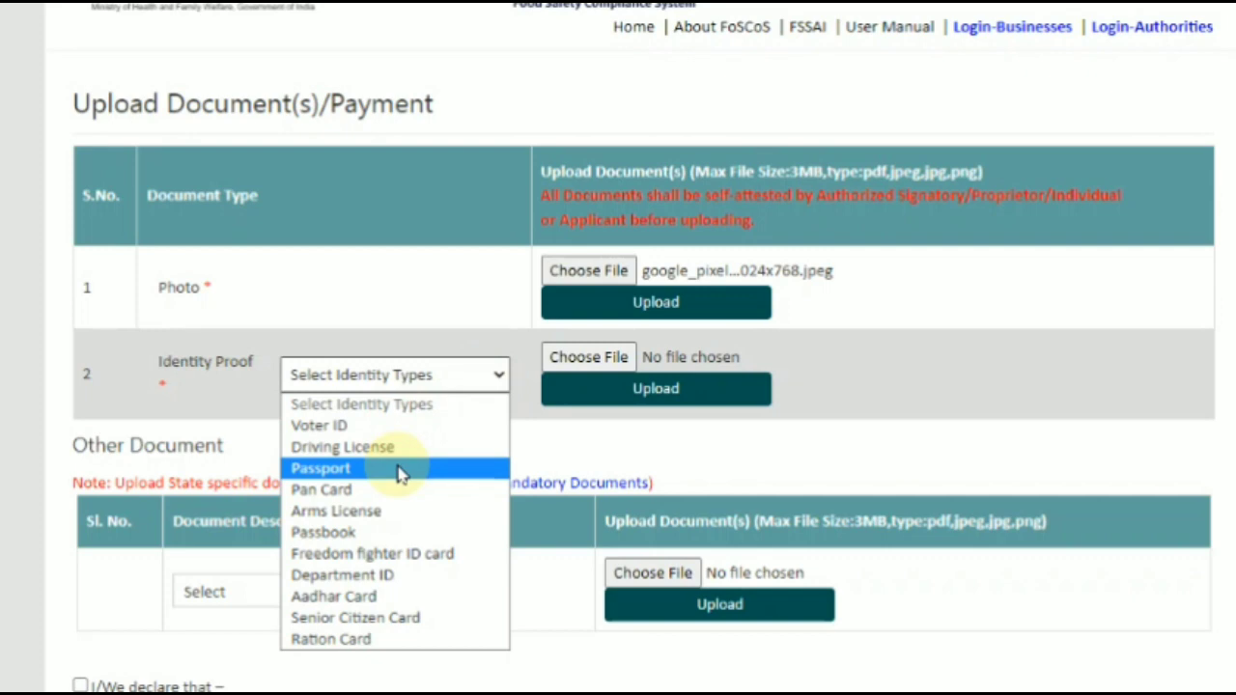
click(354, 498)
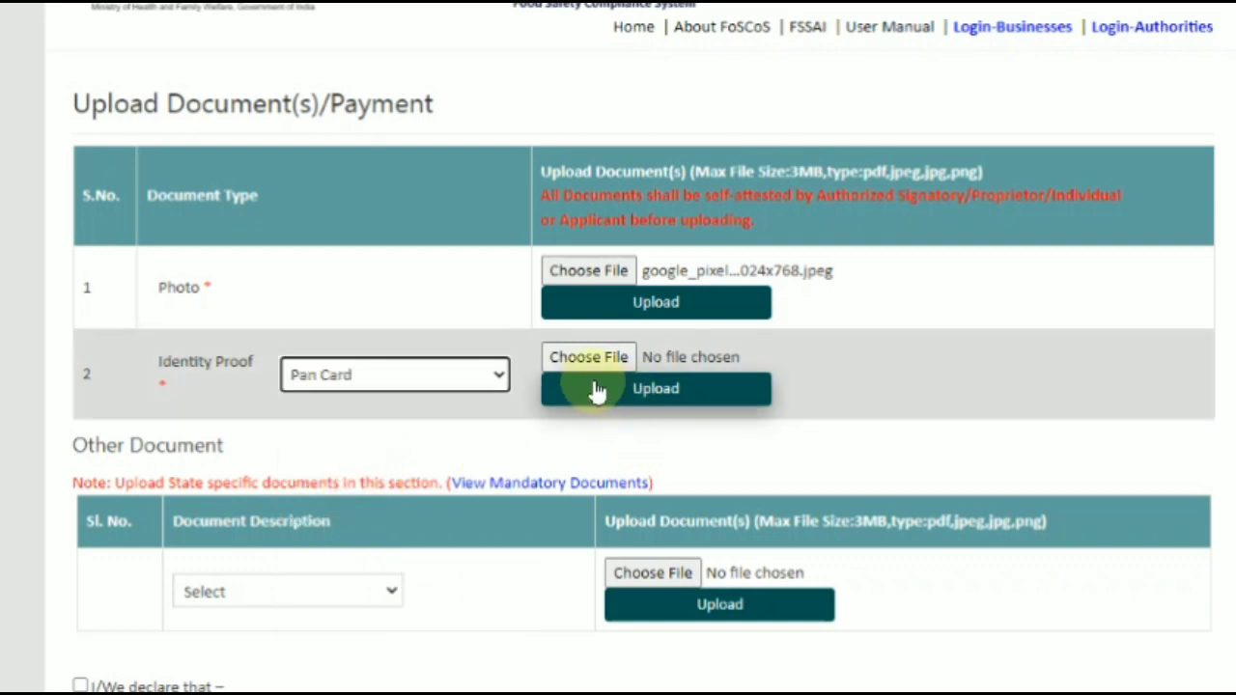
click(598, 368)
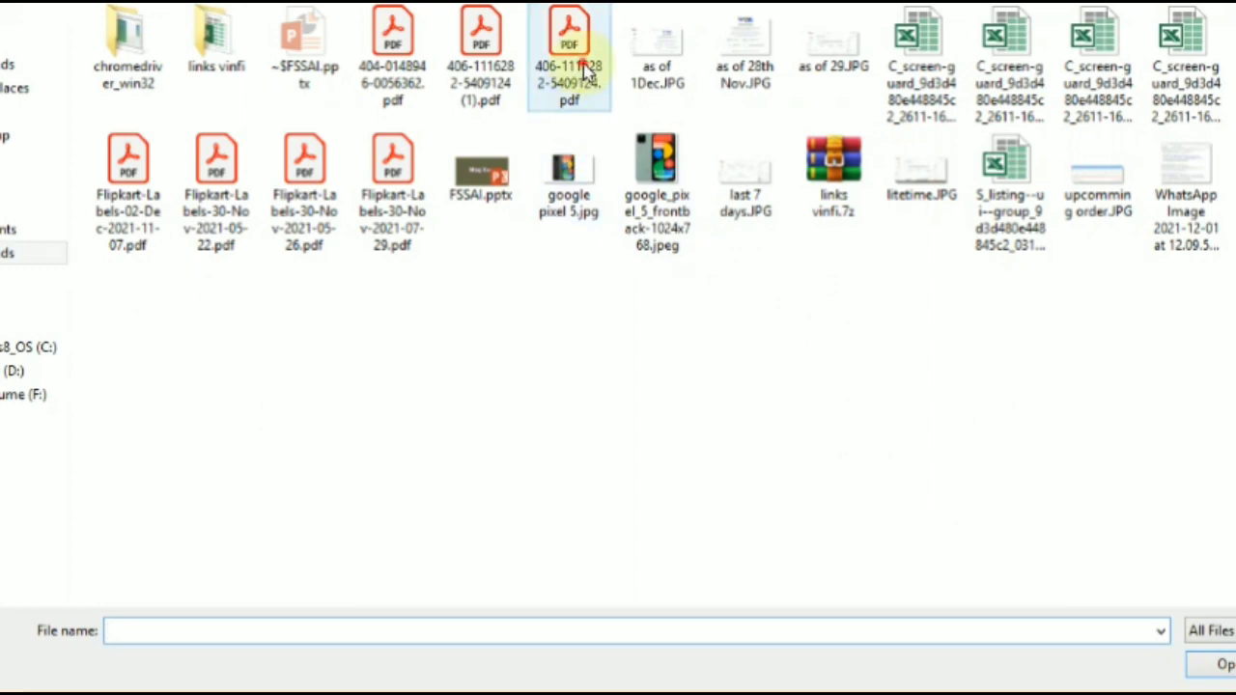
click(568, 43)
click(1219, 664)
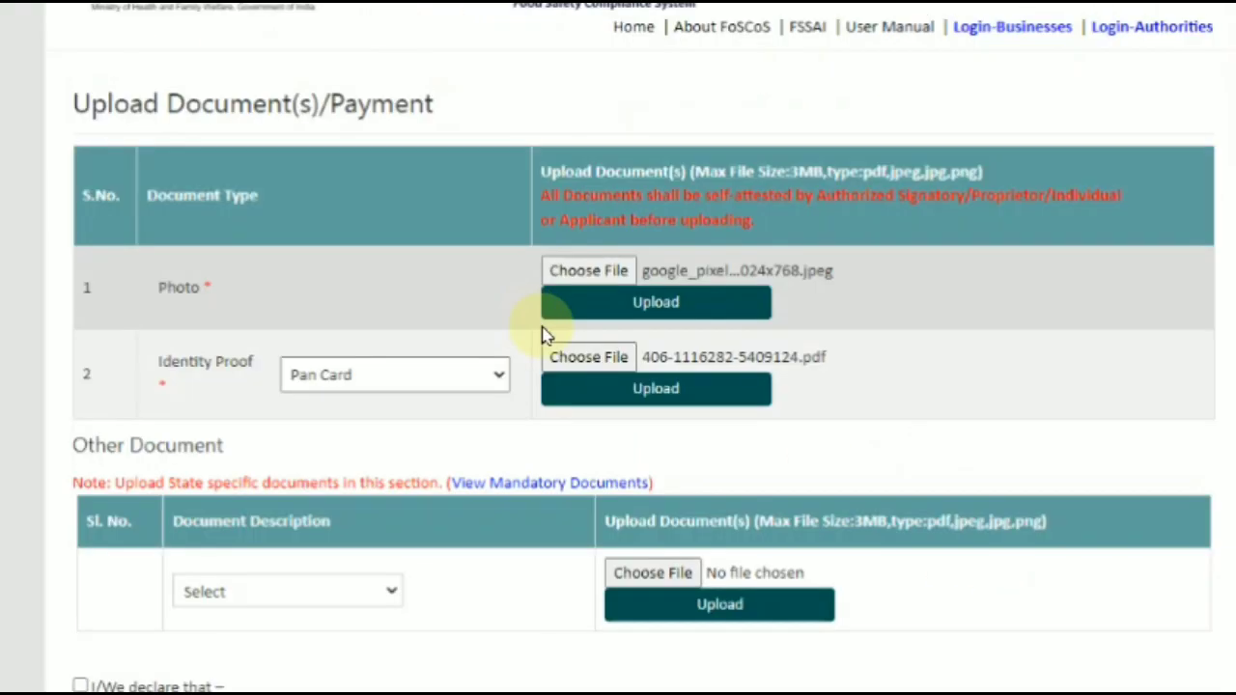
scroll(973, 400, down, 1)
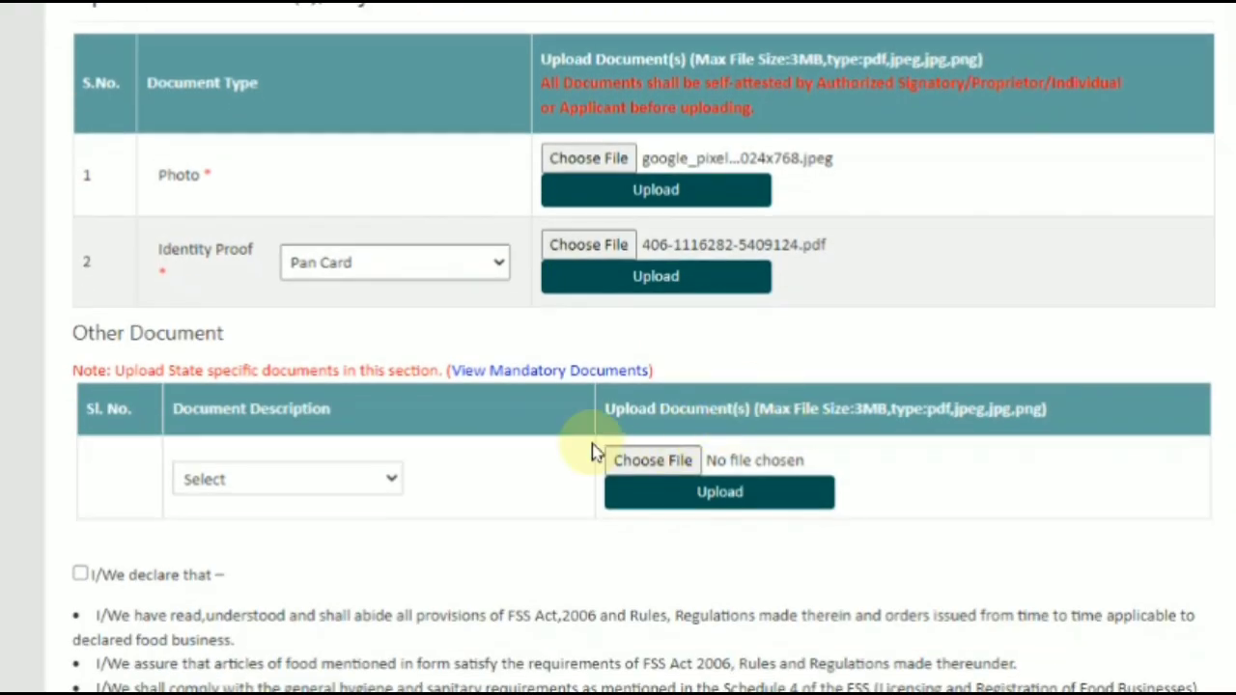
click(373, 478)
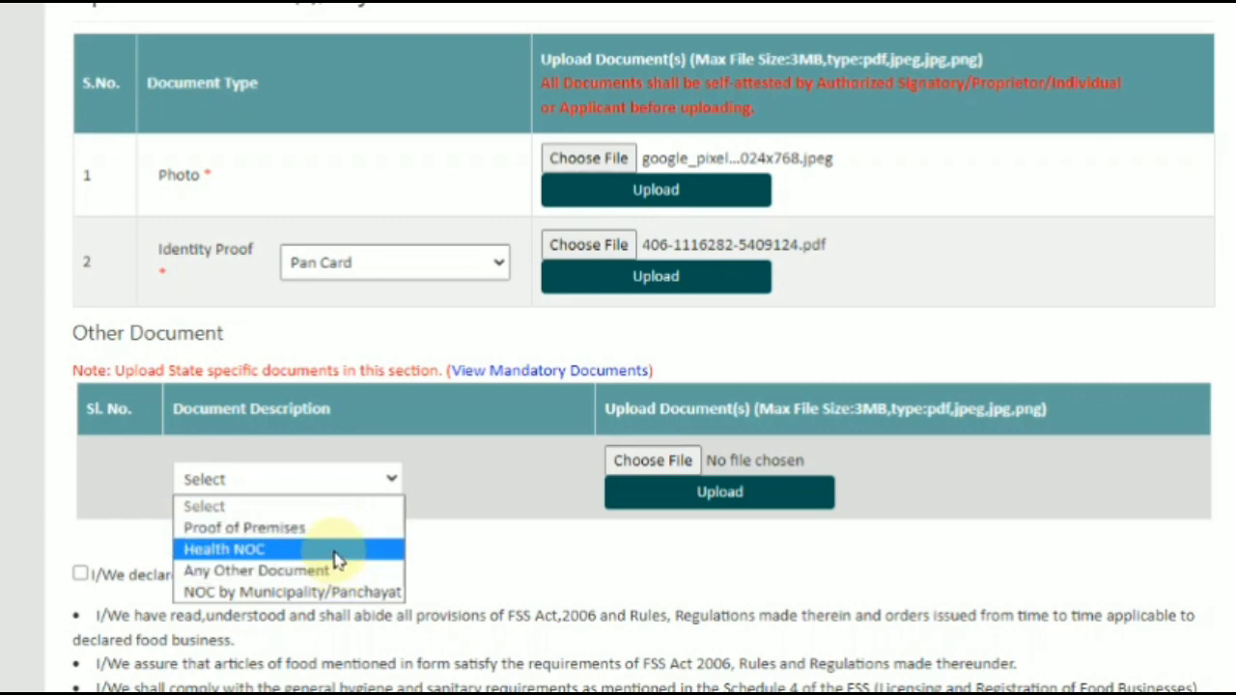
Add a Health NOC other document with Flipkart-Labels-30-Nov-2021-07-29.pdf attached.
click(334, 553)
click(647, 463)
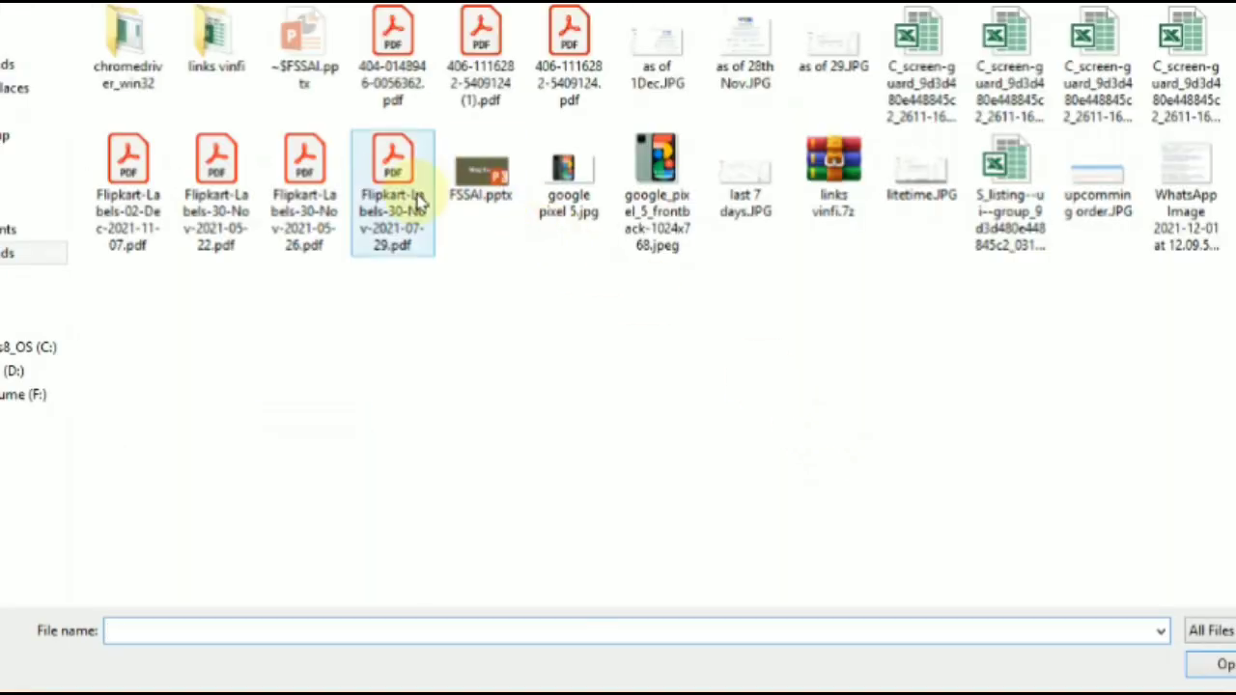
click(418, 200)
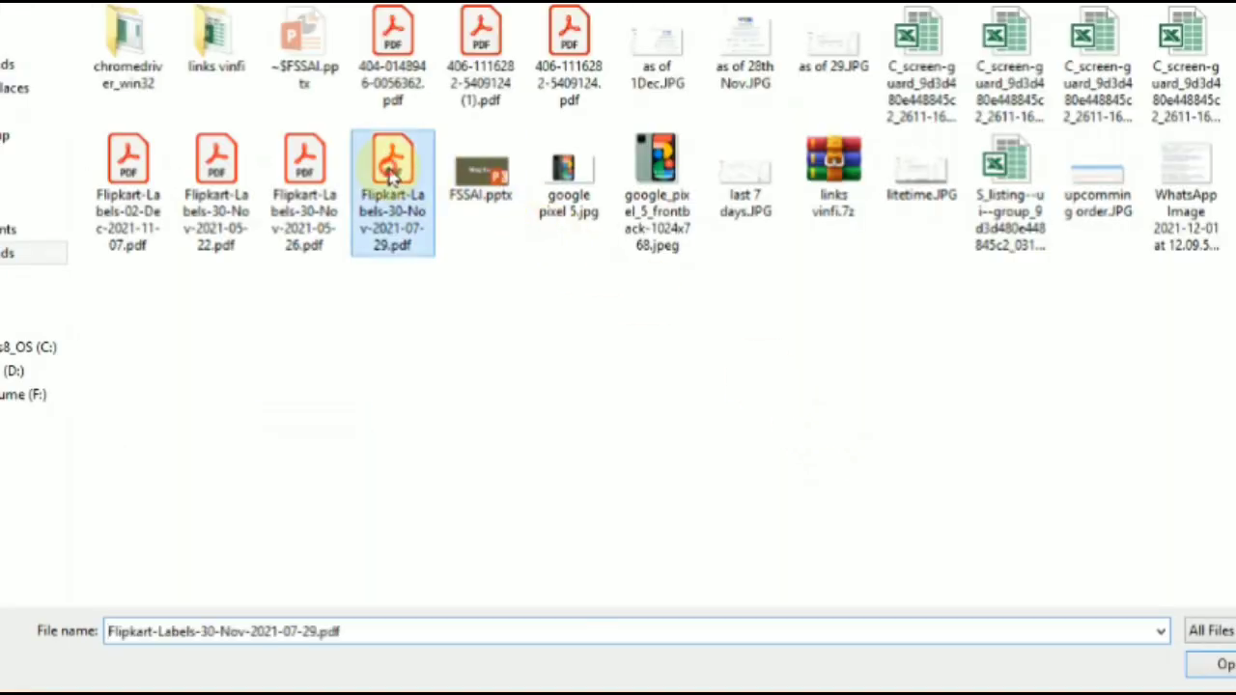
click(1223, 665)
Tick the 'I/We declare that' declaration checkbox.
scroll(913, 526, down, 3)
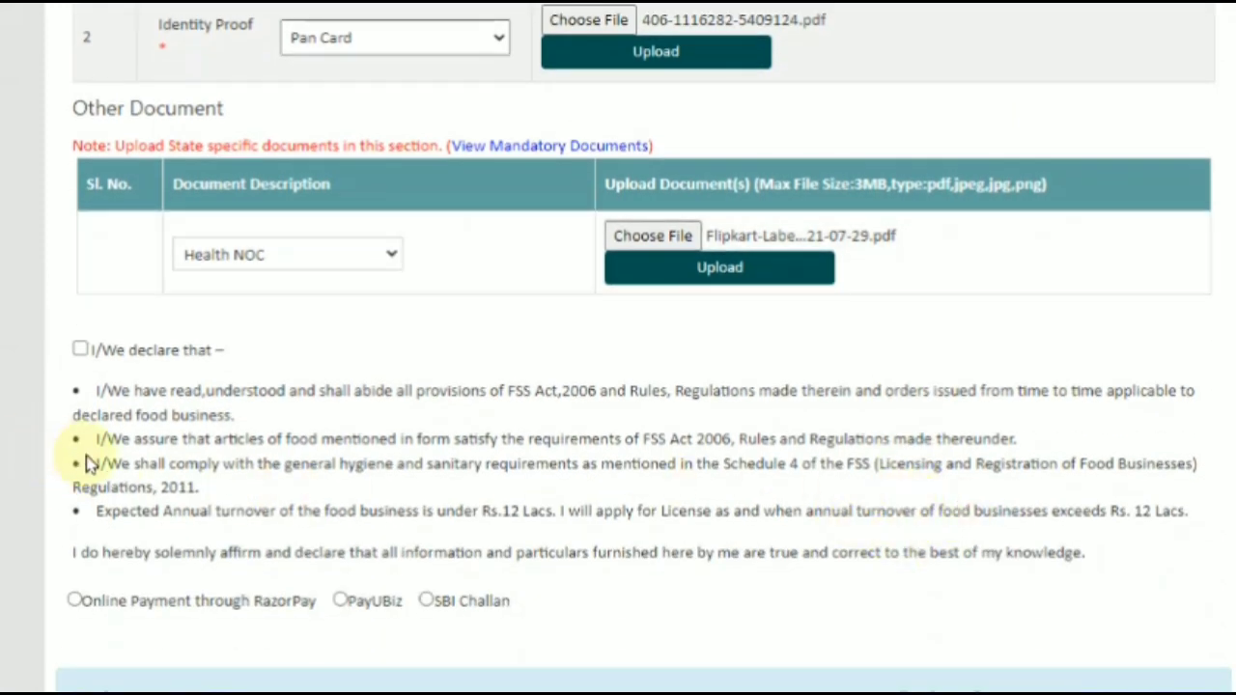
click(80, 349)
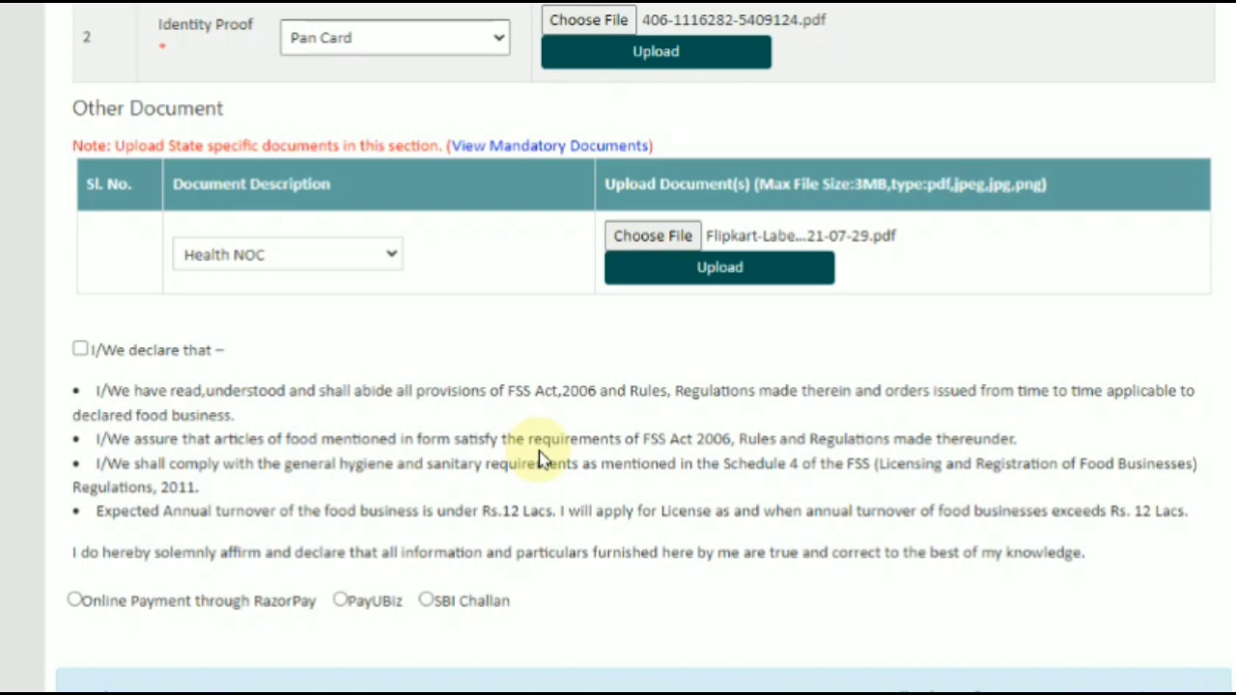
click(80, 348)
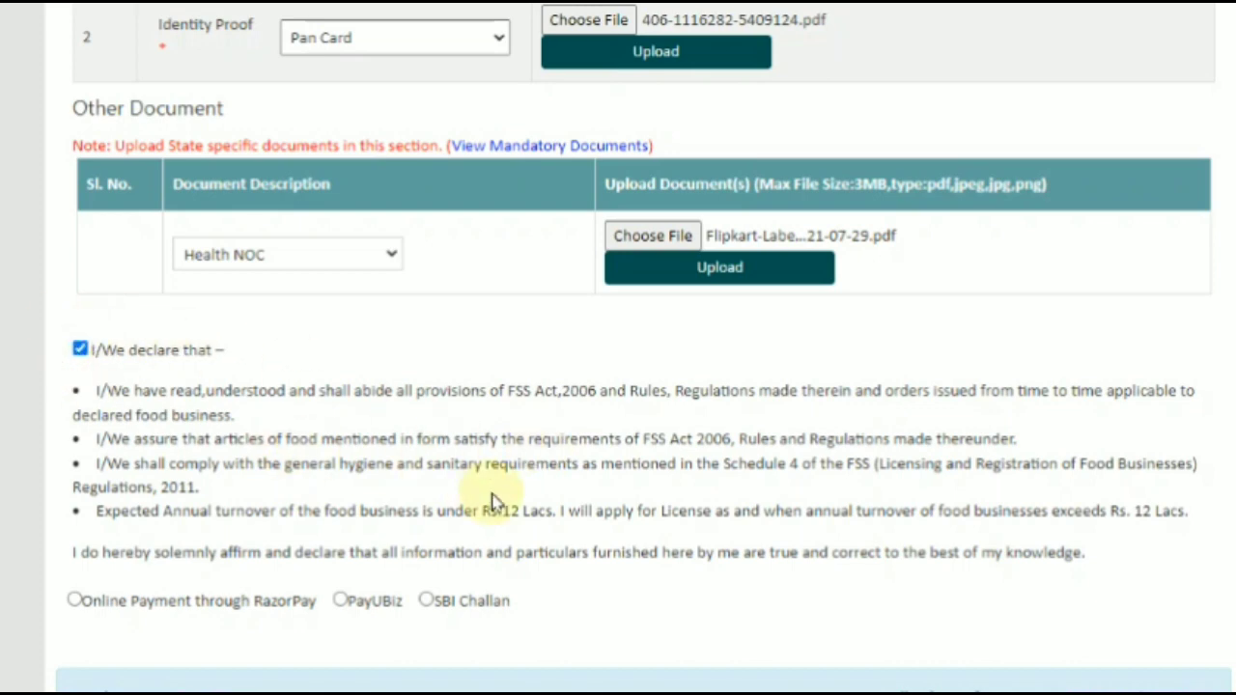
scroll(493, 499, down, 3)
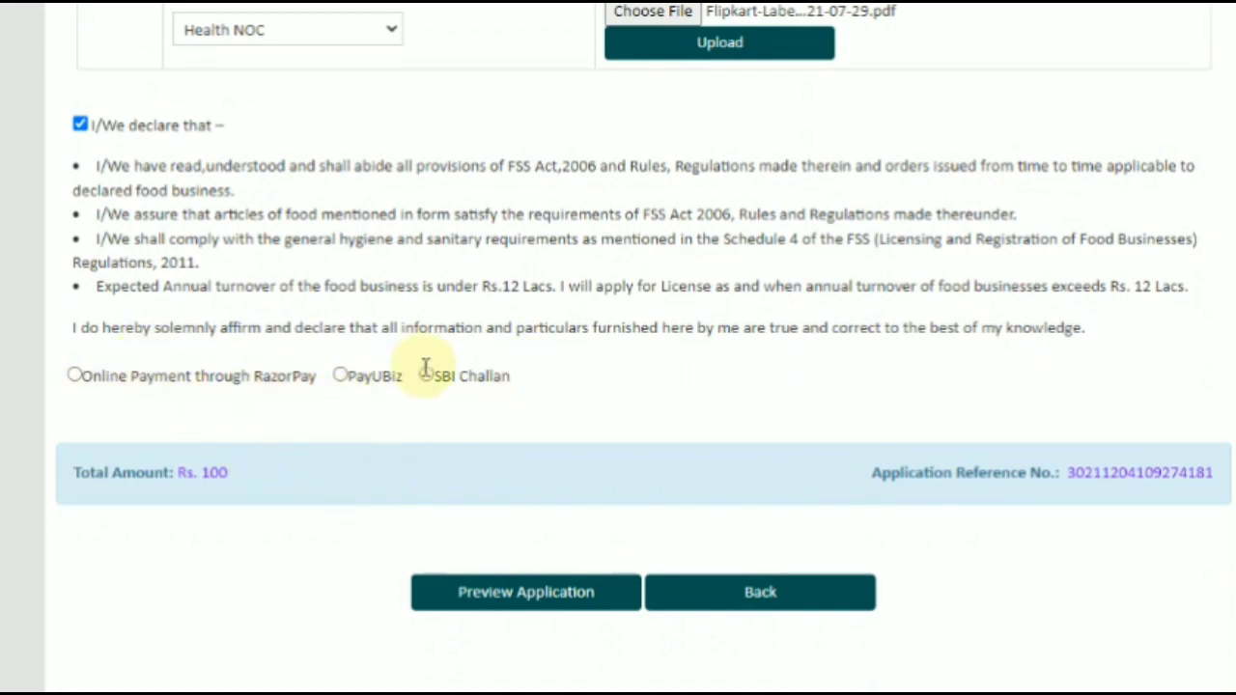
Select PayUBiz and try paying Rs. 100, which is refused with an upload-documents warning.
click(340, 376)
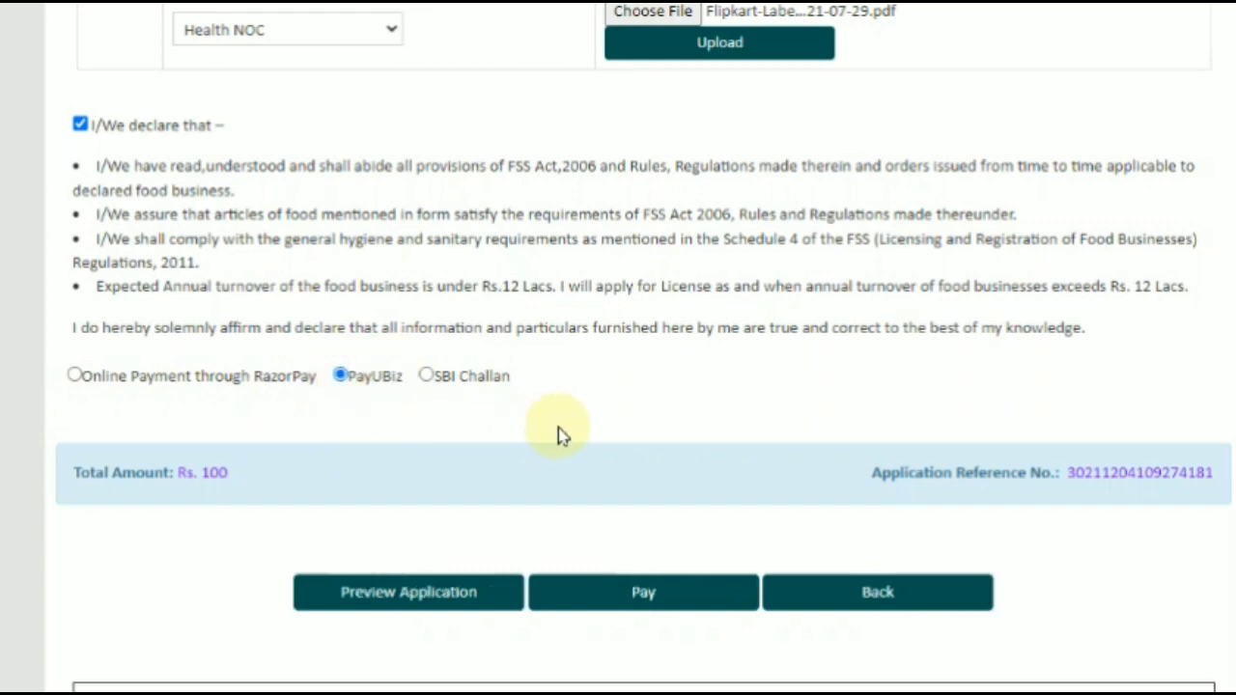
scroll(560, 435, up, 1)
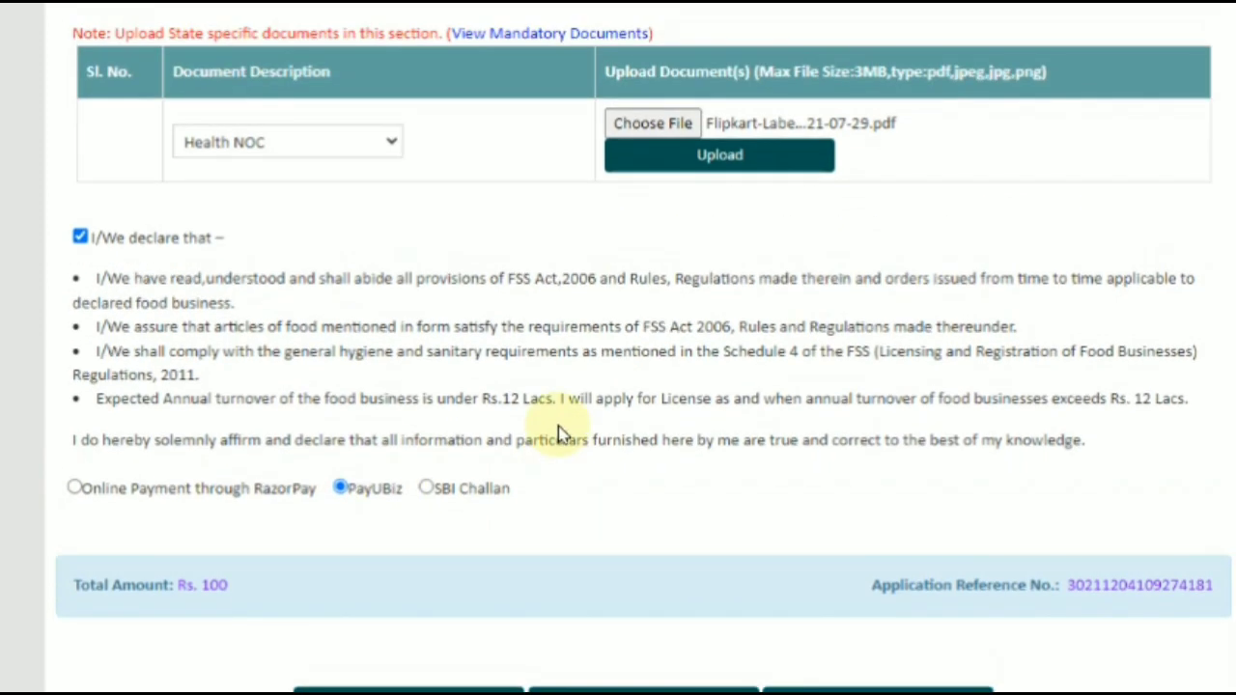
scroll(560, 435, up, 1)
scroll(560, 435, down, 5)
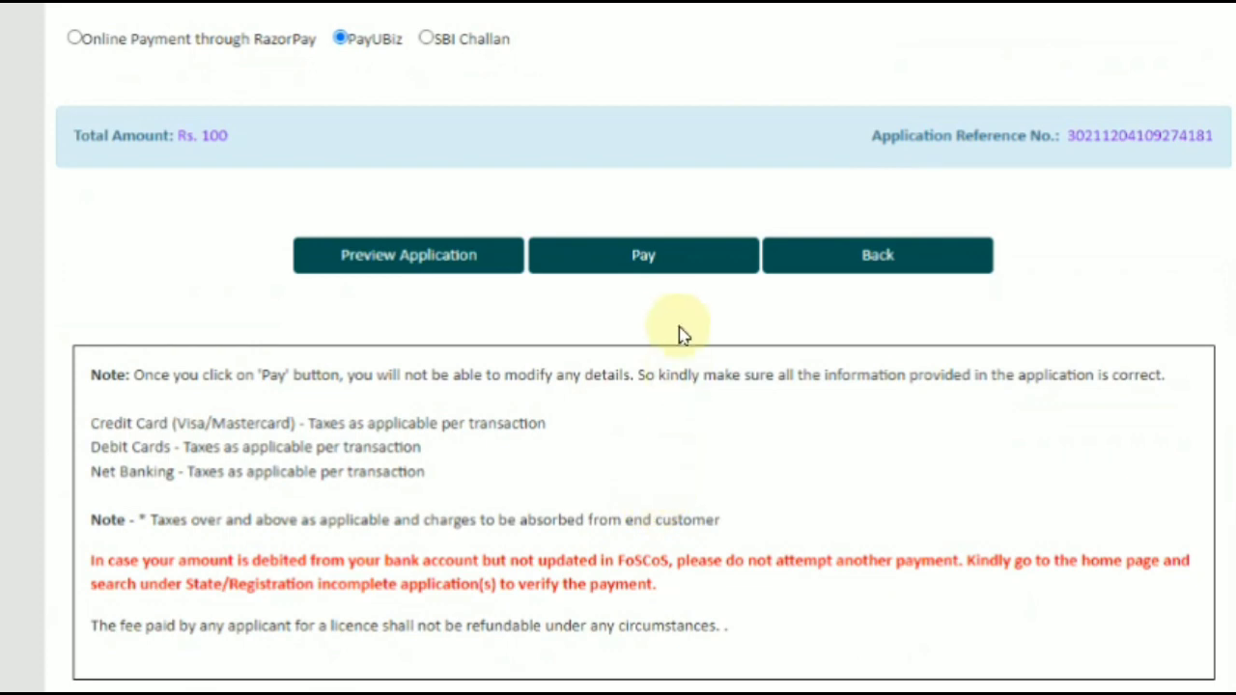
click(644, 256)
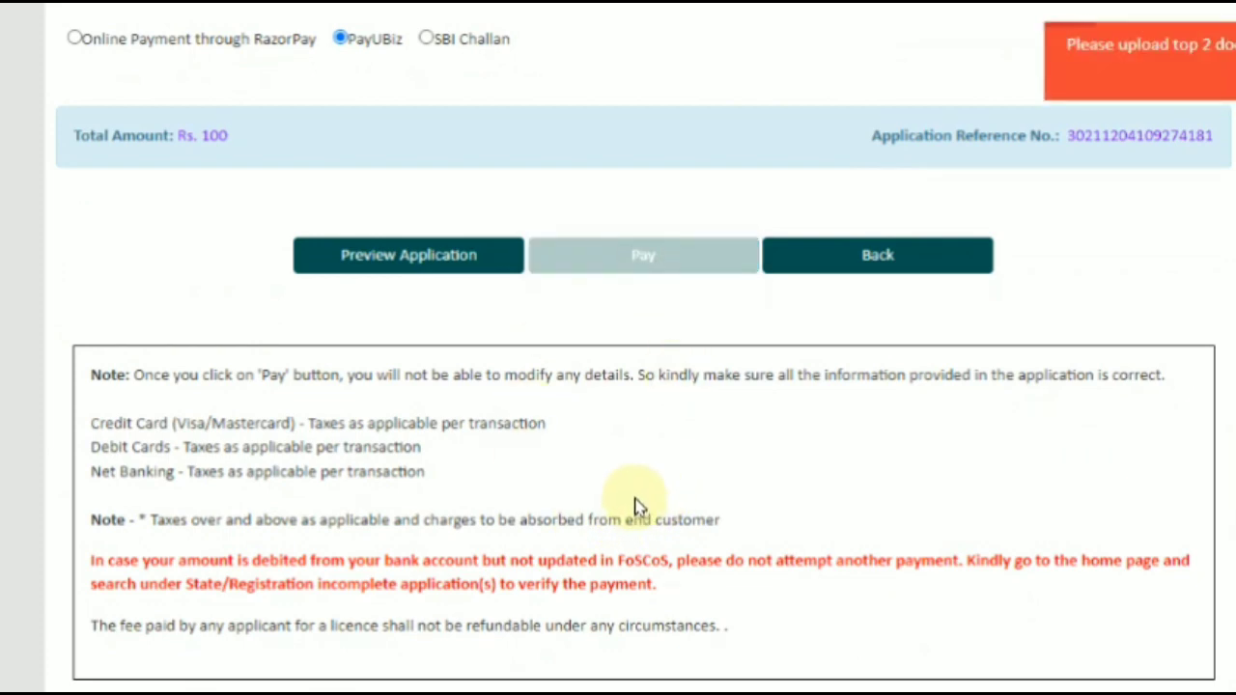
scroll(637, 504, up, 9)
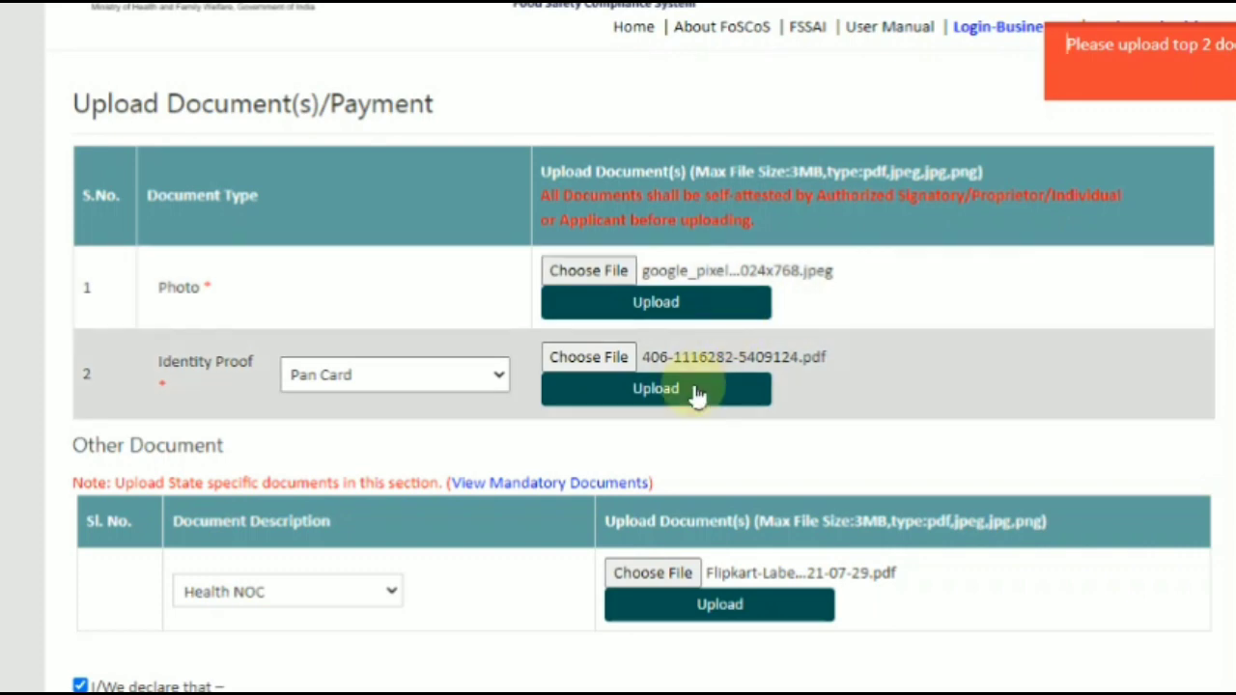
scroll(695, 392, down, 1)
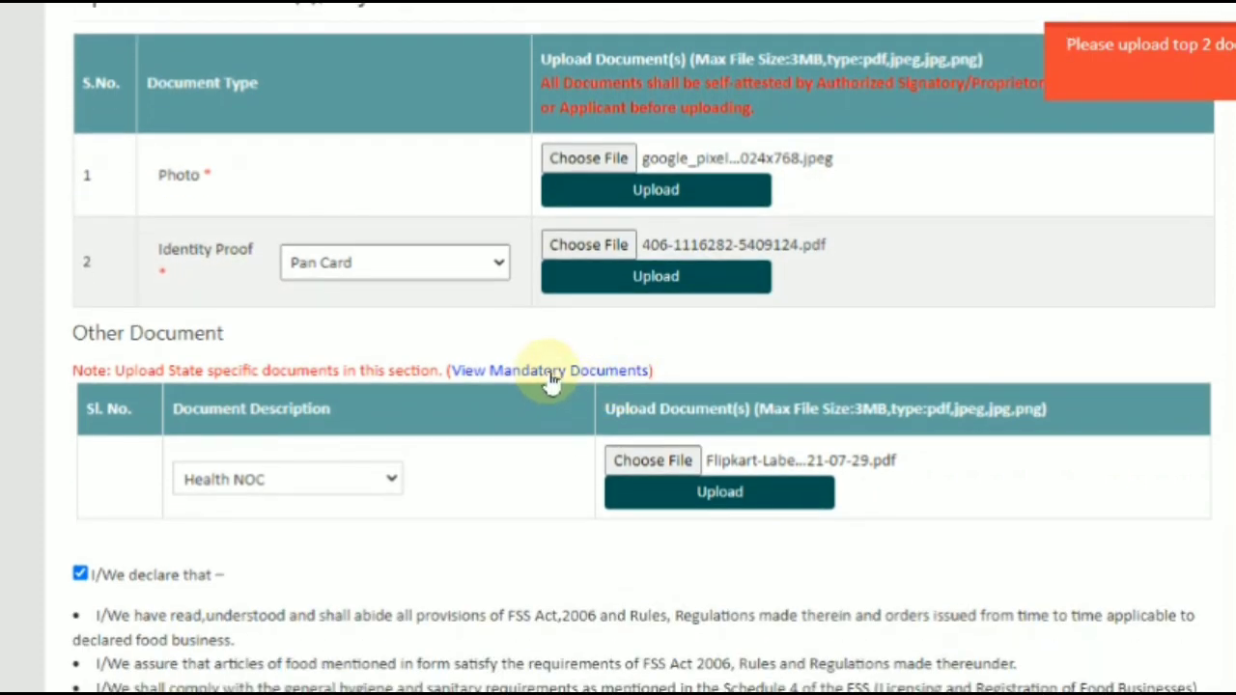
Change the other document to Proof of Premises with the 2021-05-26 Flipkart labels PDF.
click(551, 379)
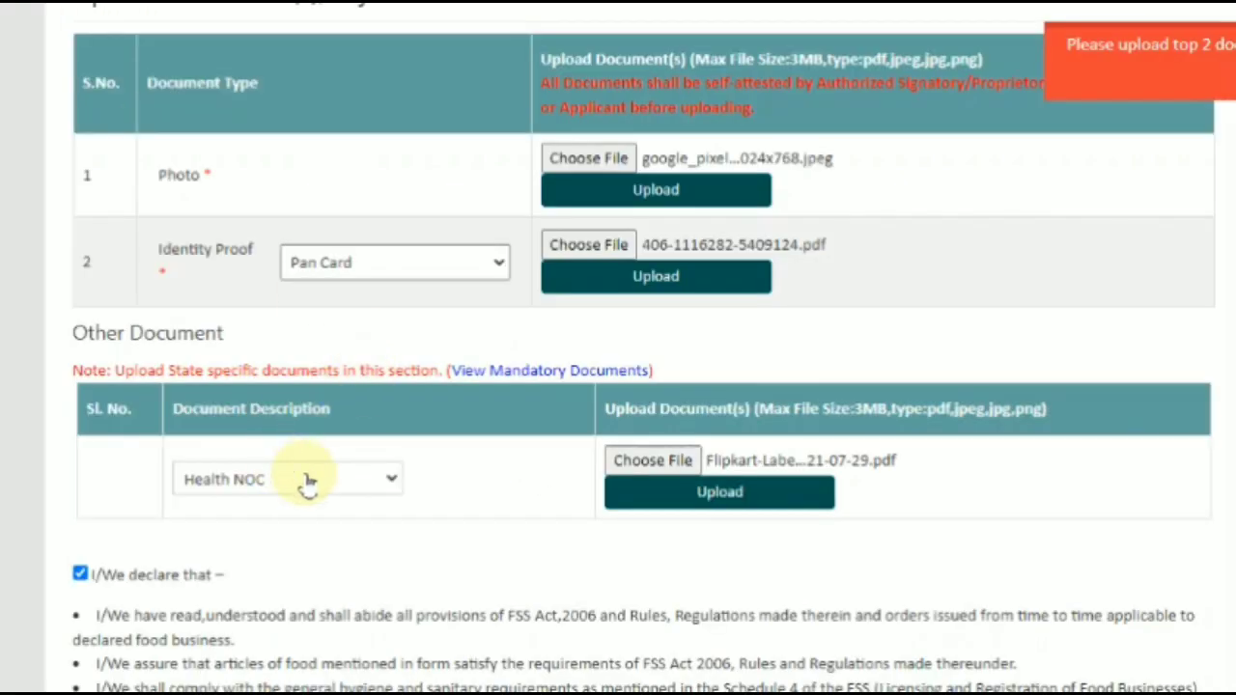
click(305, 478)
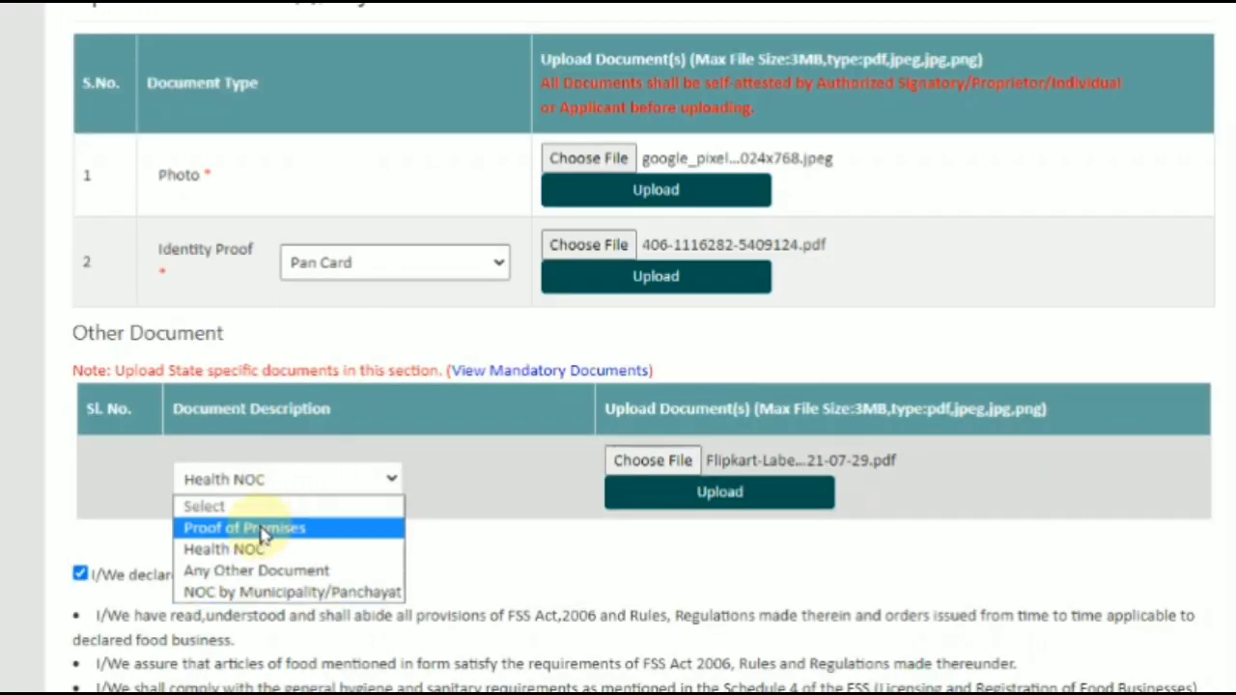
click(259, 529)
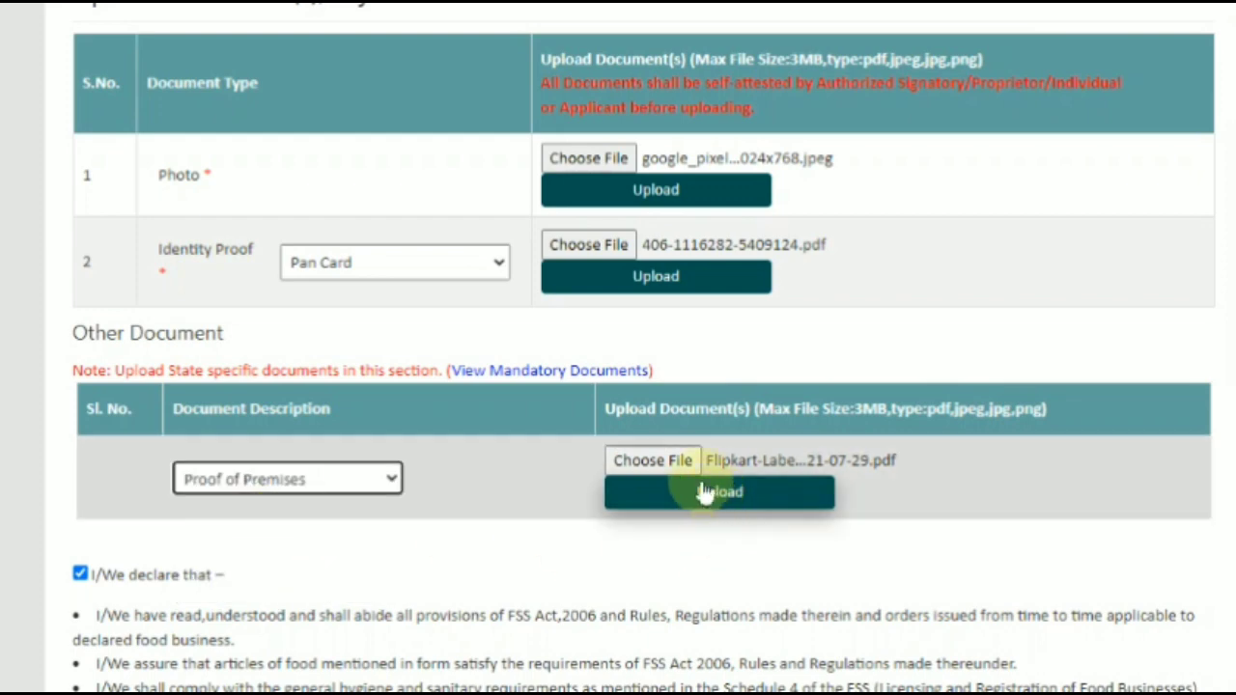
click(629, 458)
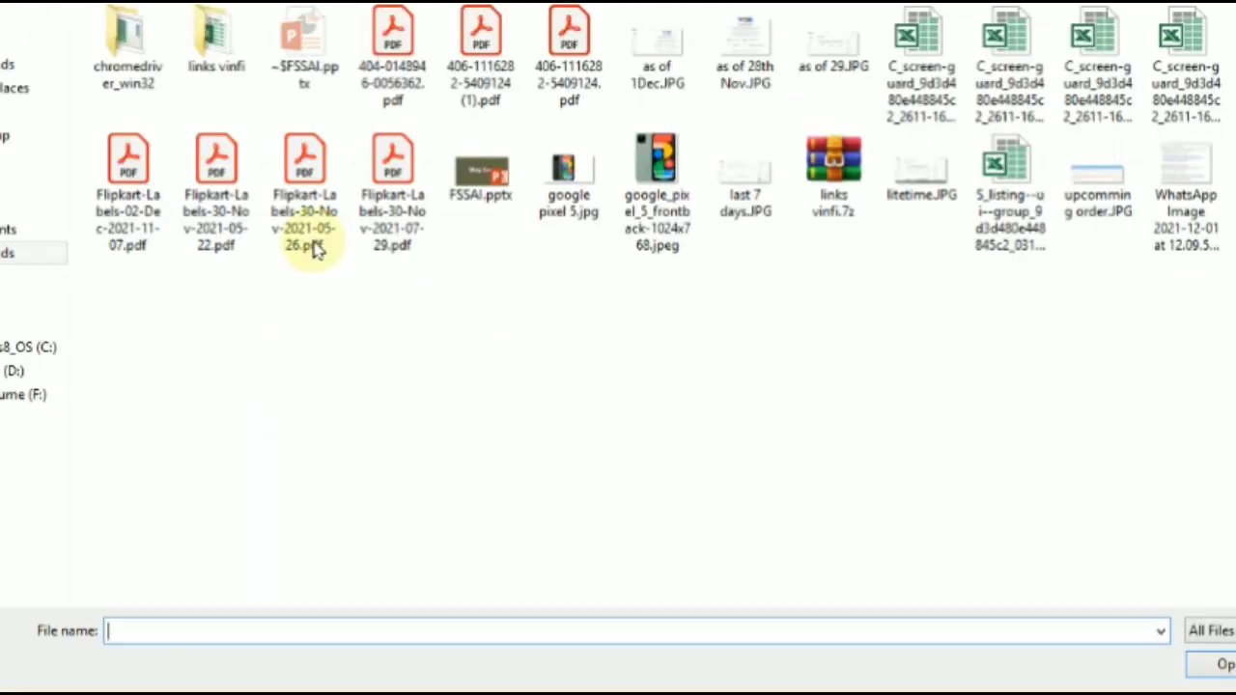
click(316, 249)
click(1222, 665)
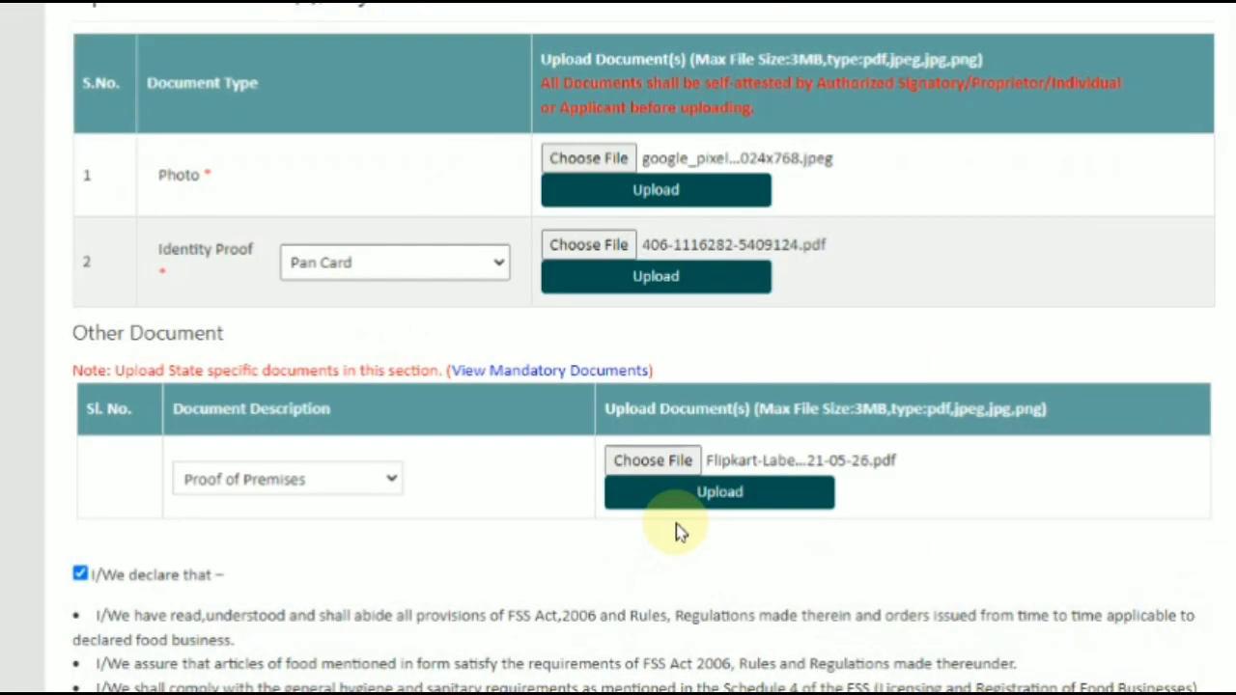
Try paying again; FoSCoS still warns to upload the top 2 documents.
scroll(676, 531, down, 6)
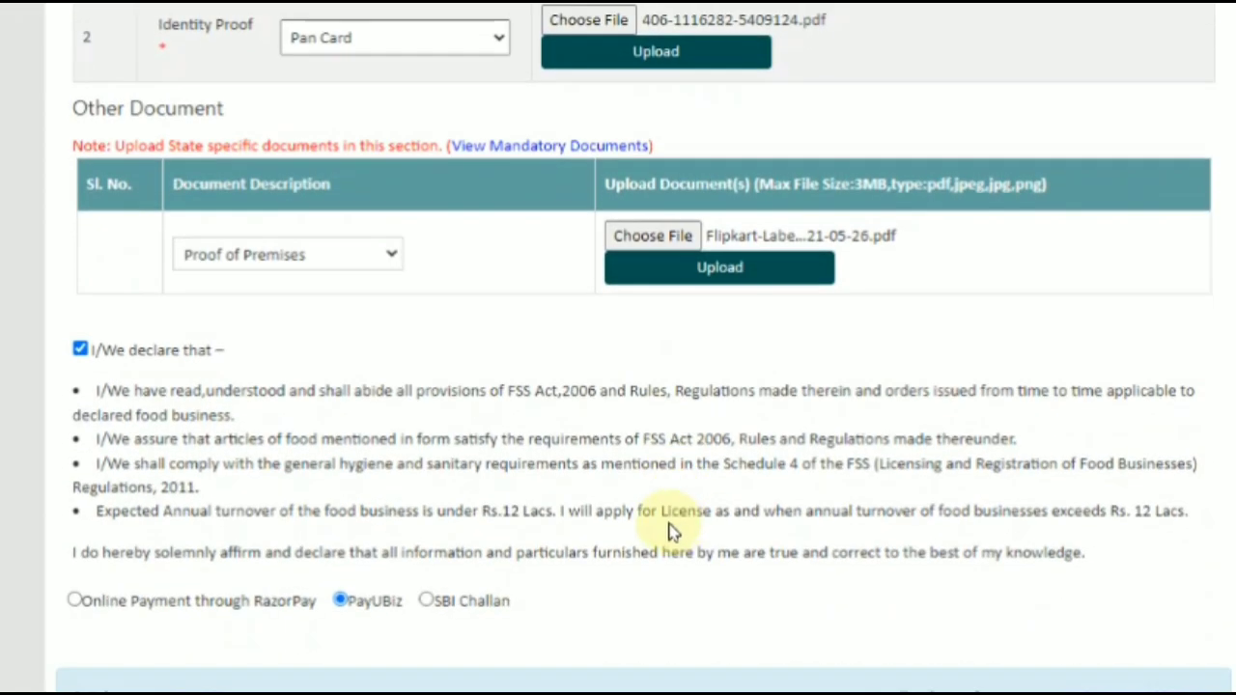
scroll(669, 493, down, 5)
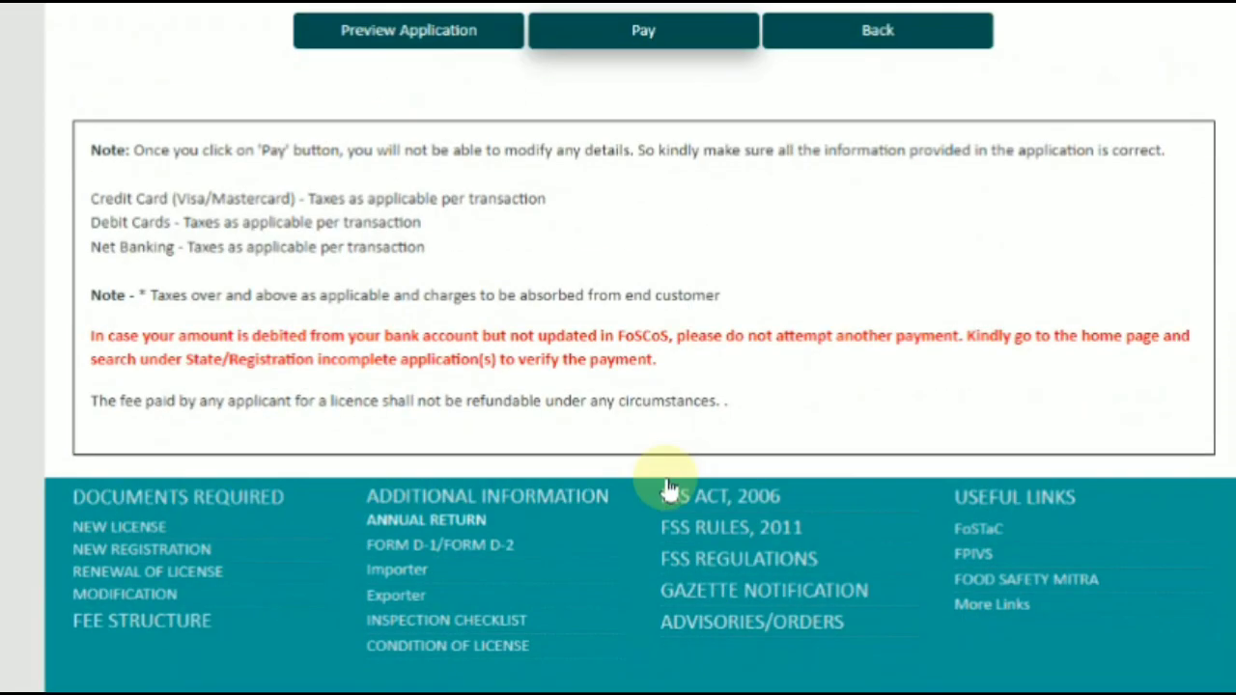
scroll(664, 489, up, 5)
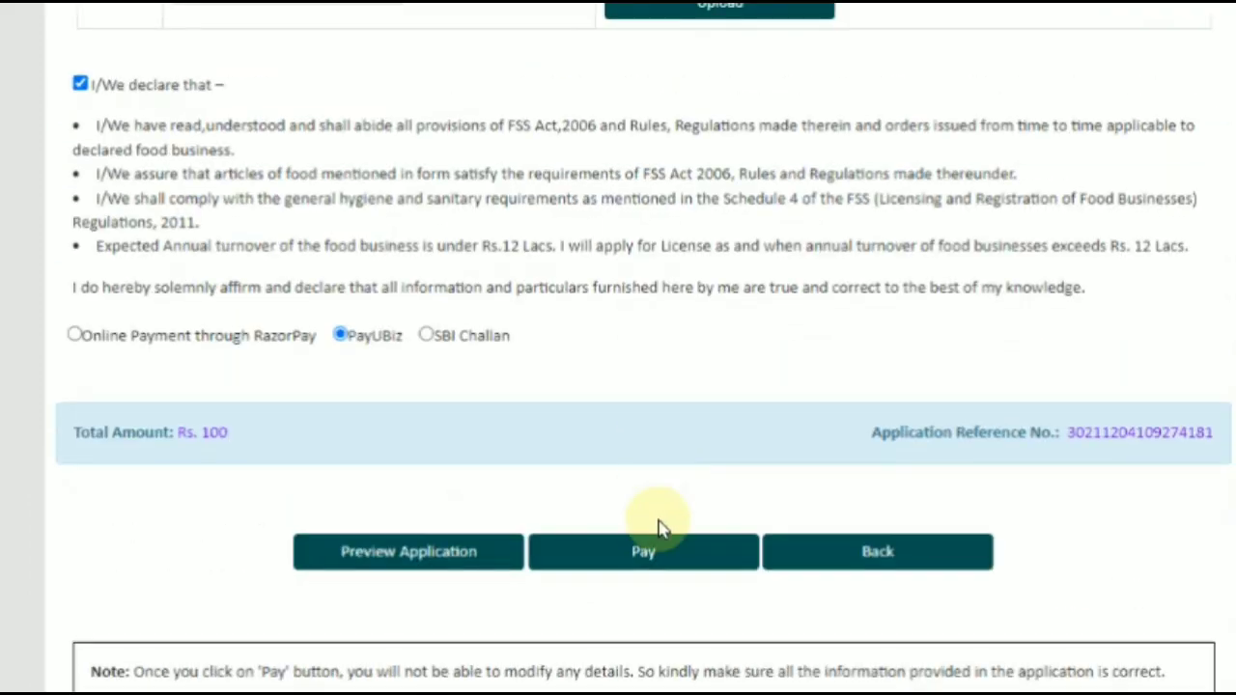
click(648, 551)
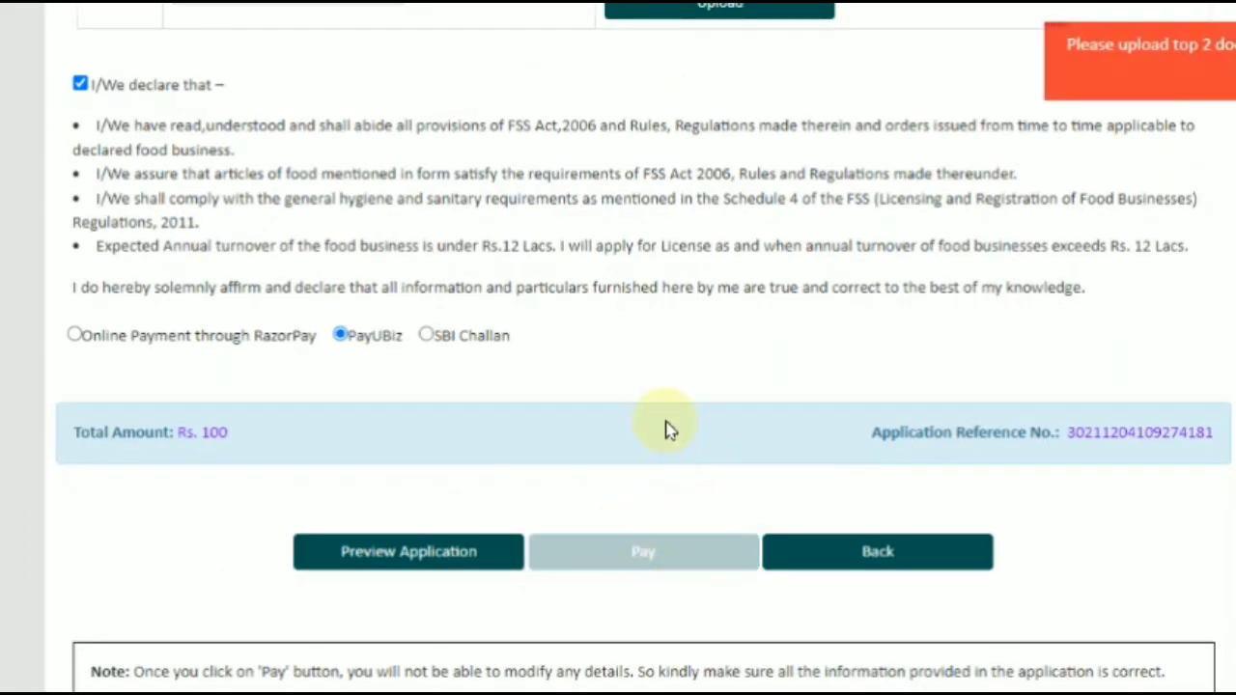
scroll(536, 417, up, 5)
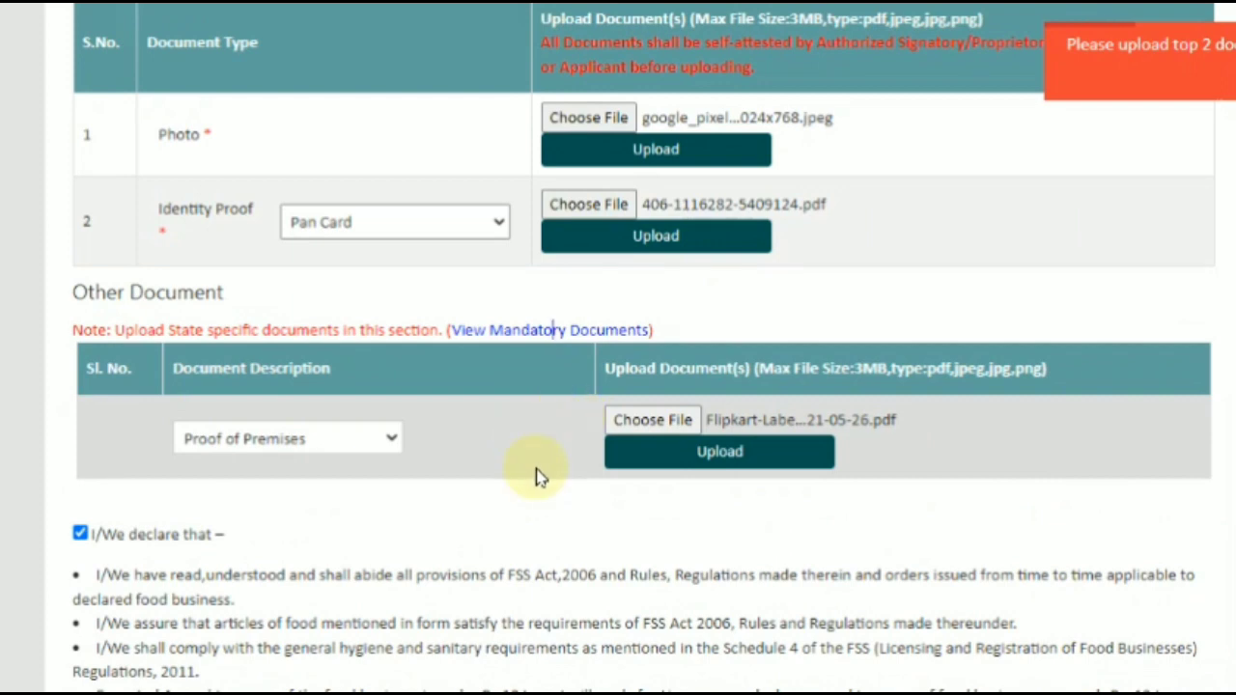
scroll(536, 475, up, 3)
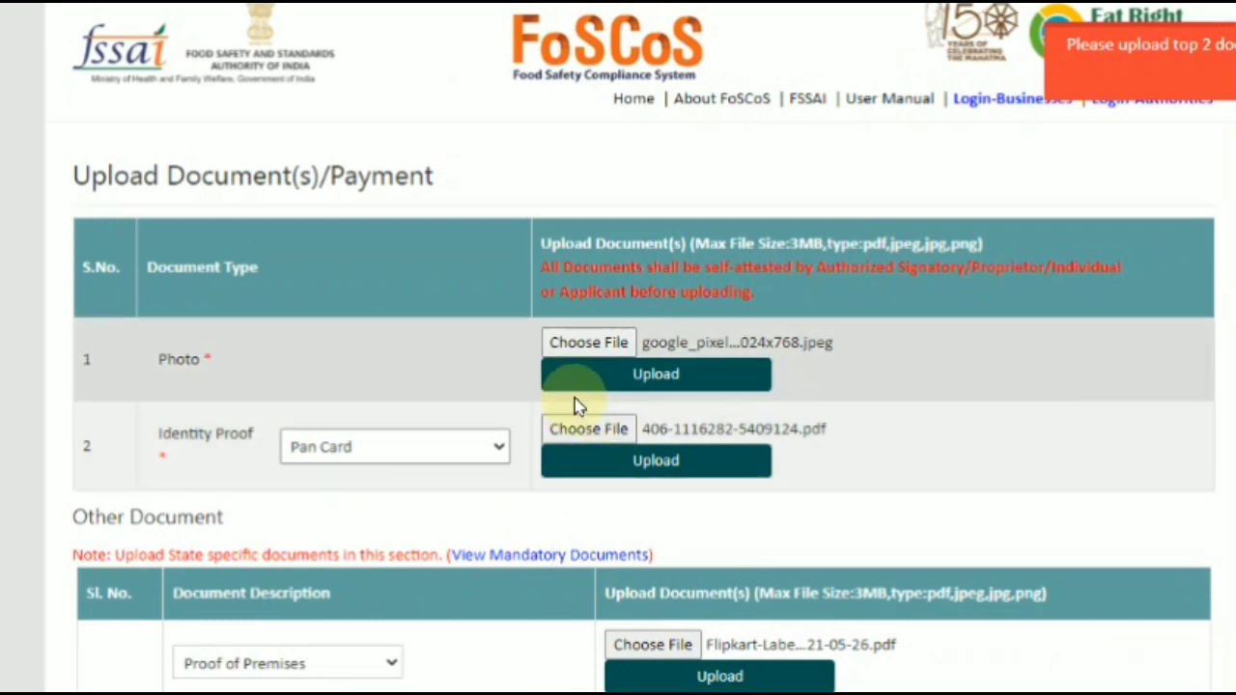
Switch the identity proof to Driving License with the (1) copy of the PDF attached.
click(454, 464)
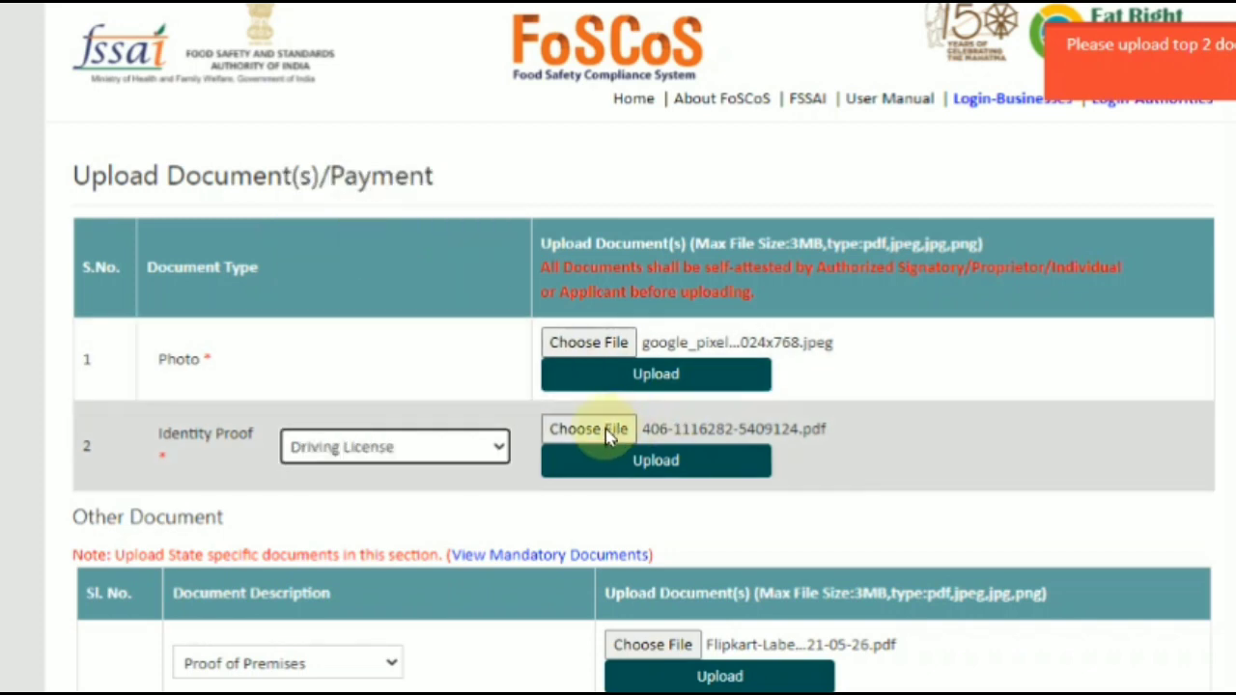
click(588, 428)
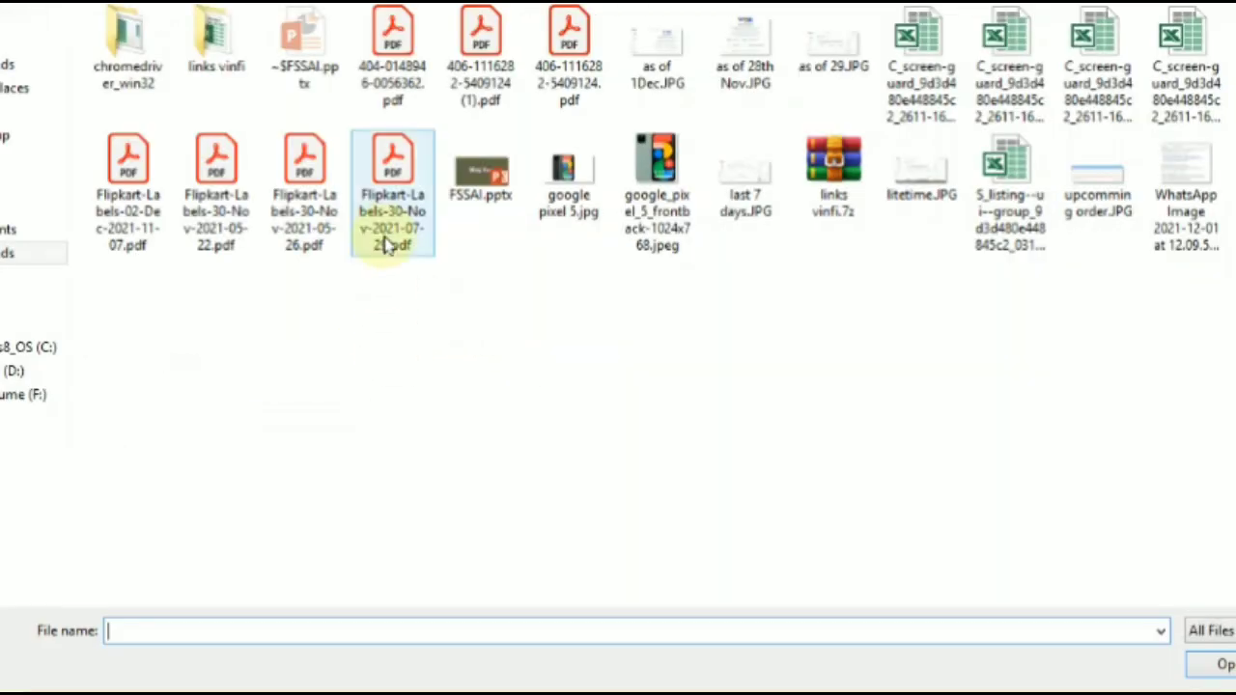
click(476, 85)
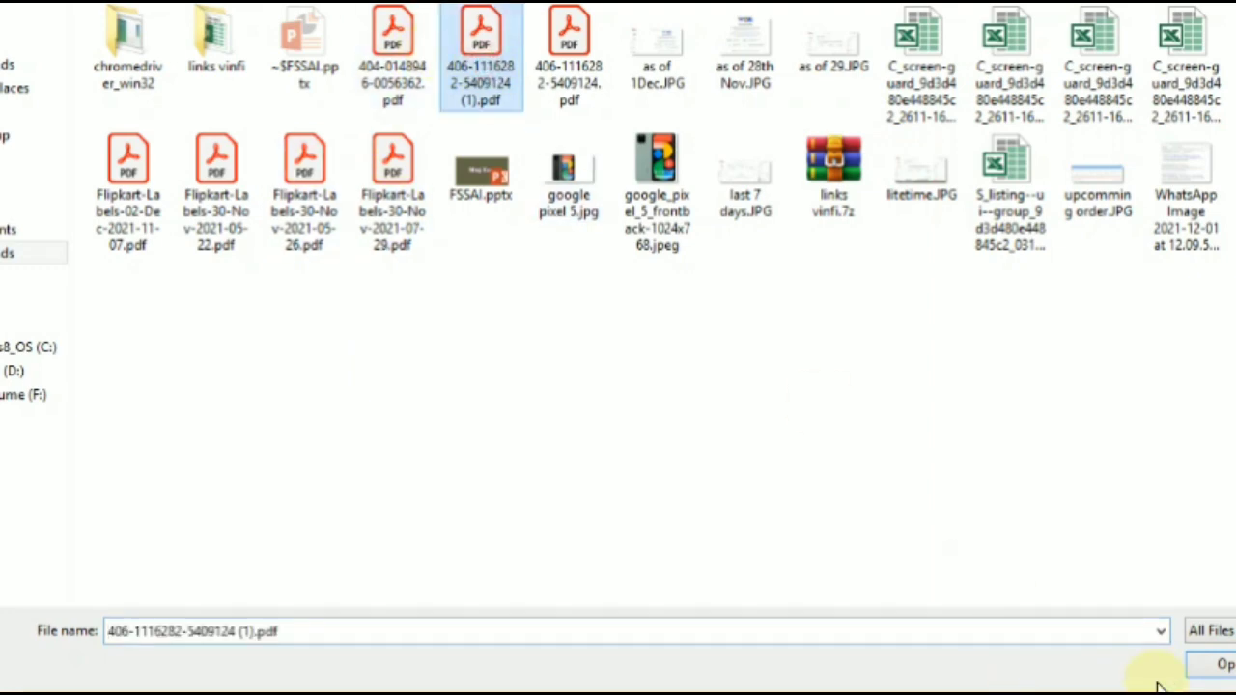
click(1207, 665)
Retry the payment, which stays blocked by the upload-documents warning.
scroll(837, 566, down, 7)
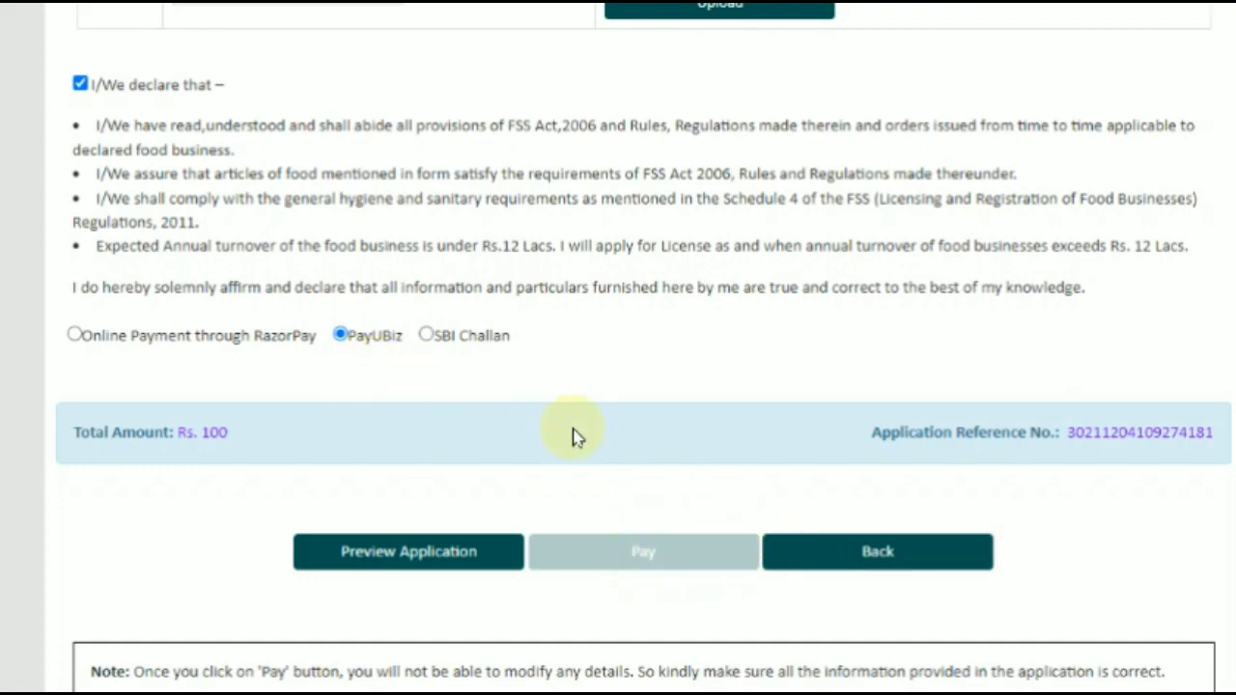
scroll(602, 433, up, 4)
scroll(448, 440, down, 6)
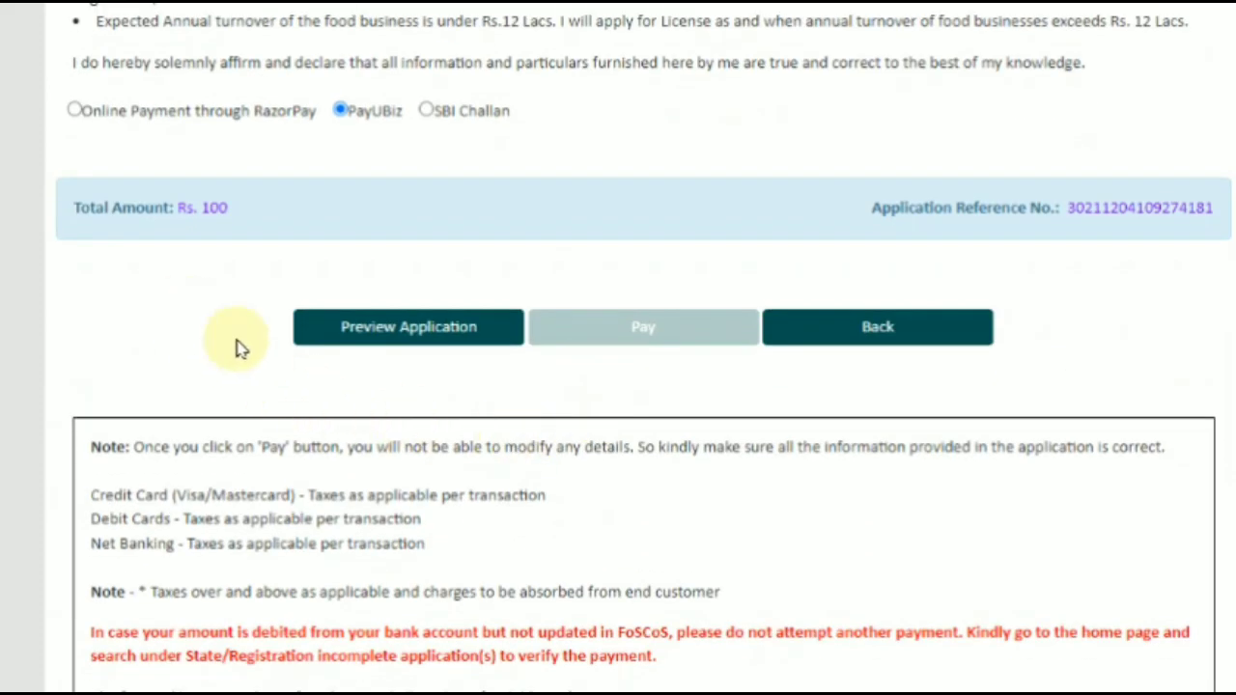
scroll(351, 349, up, 4)
scroll(353, 359, up, 3)
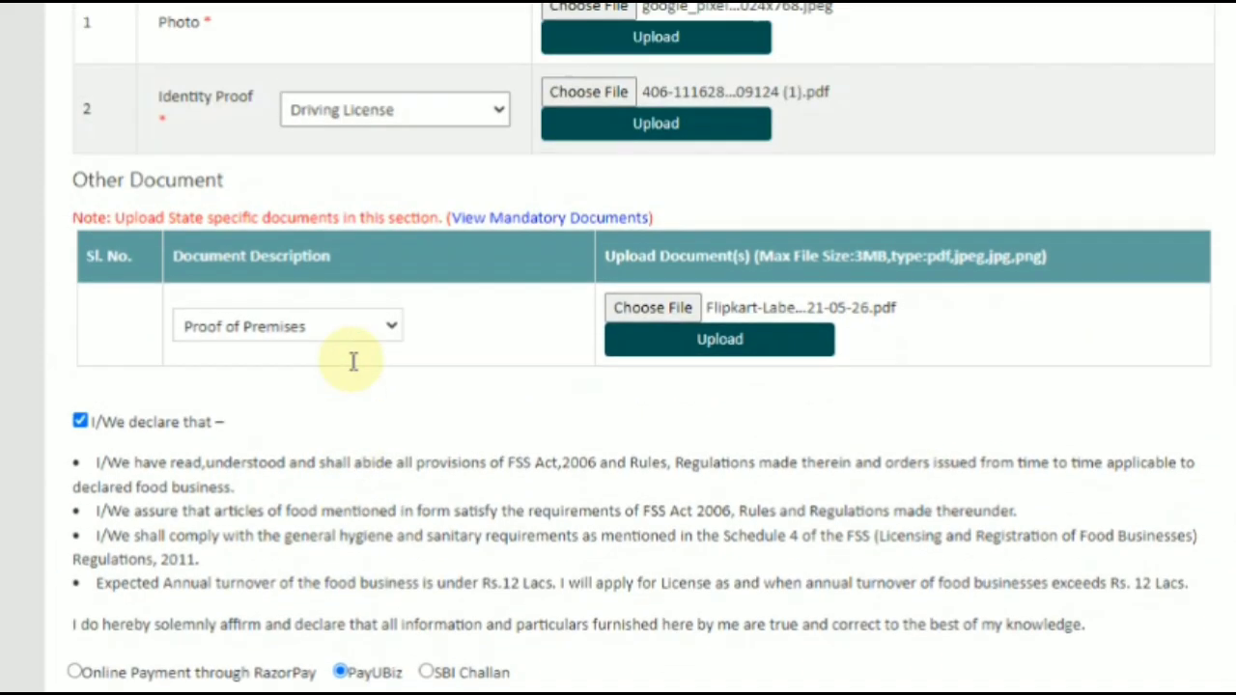
scroll(386, 372, up, 4)
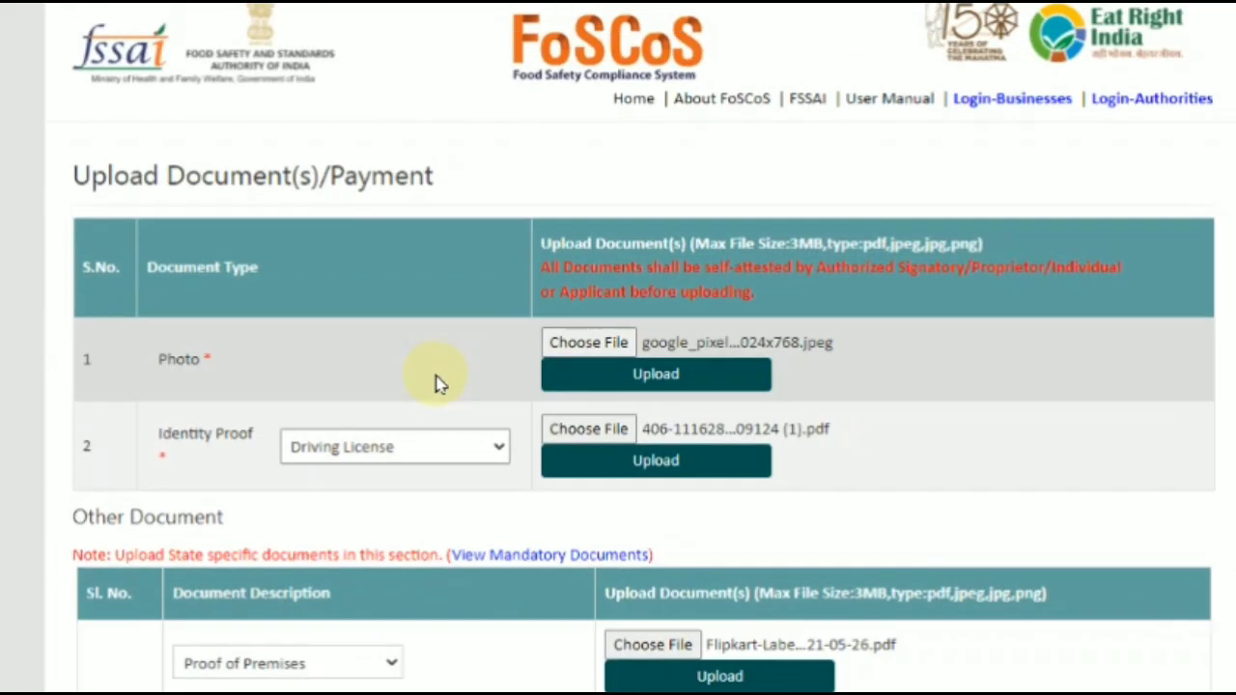
scroll(436, 381, down, 8)
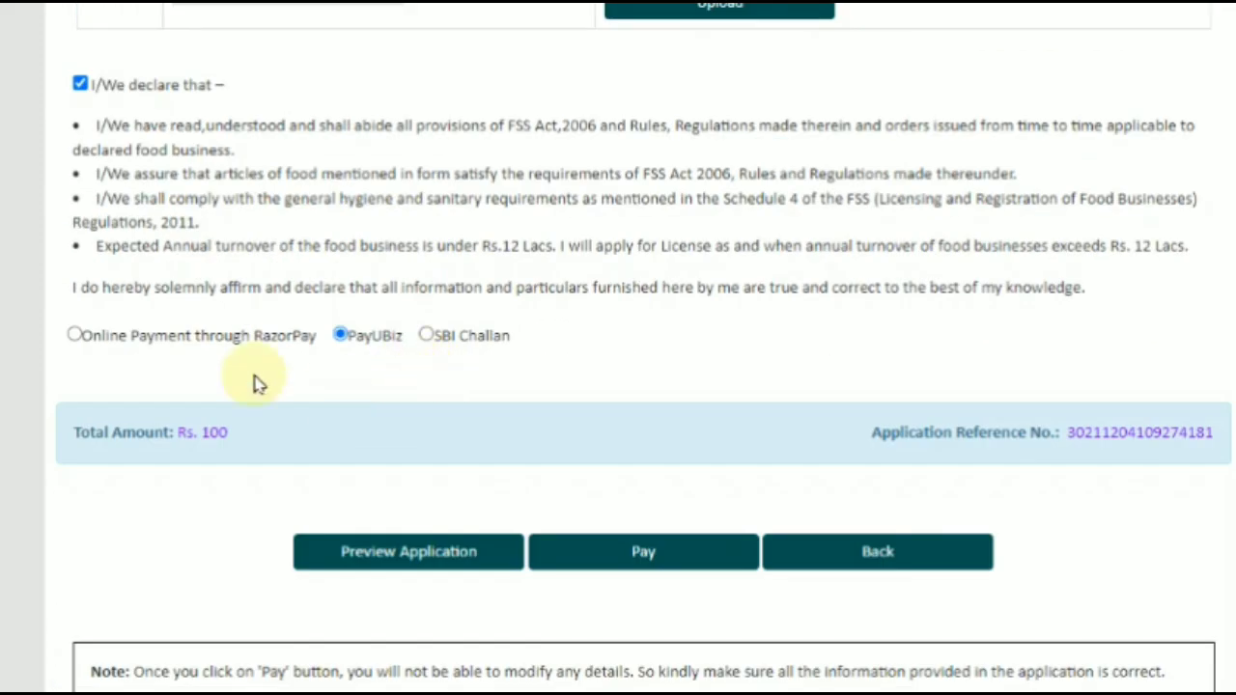
click(682, 554)
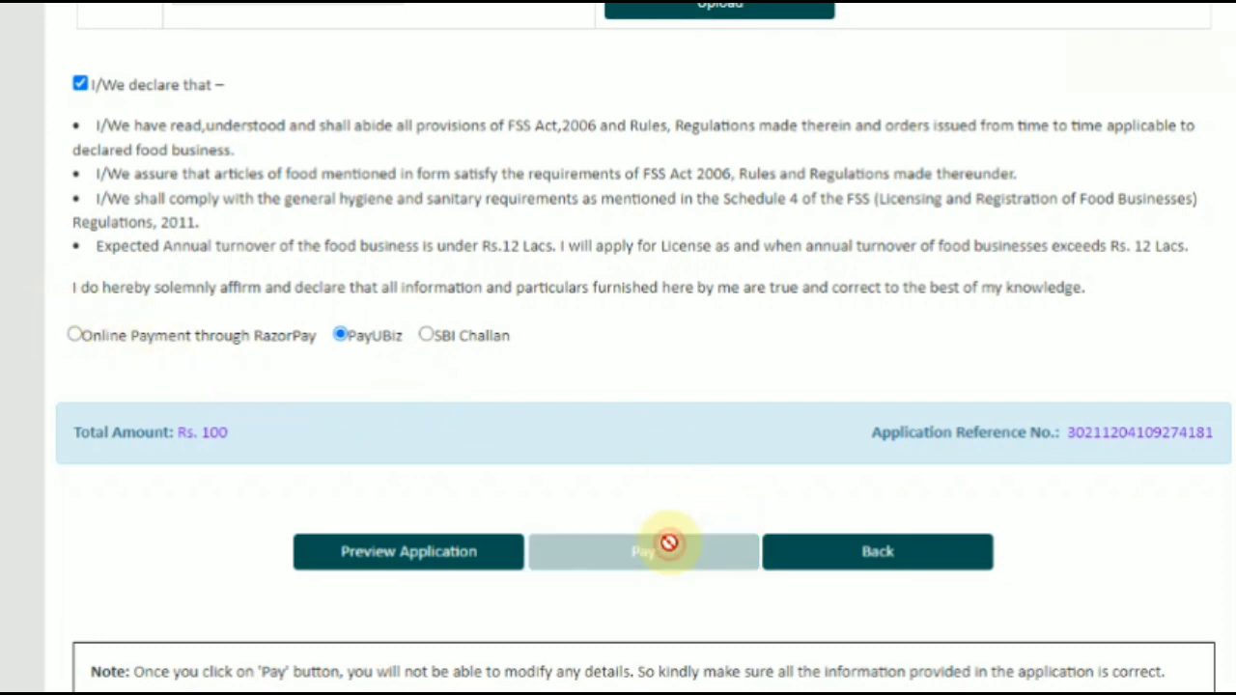
scroll(579, 453, up, 4)
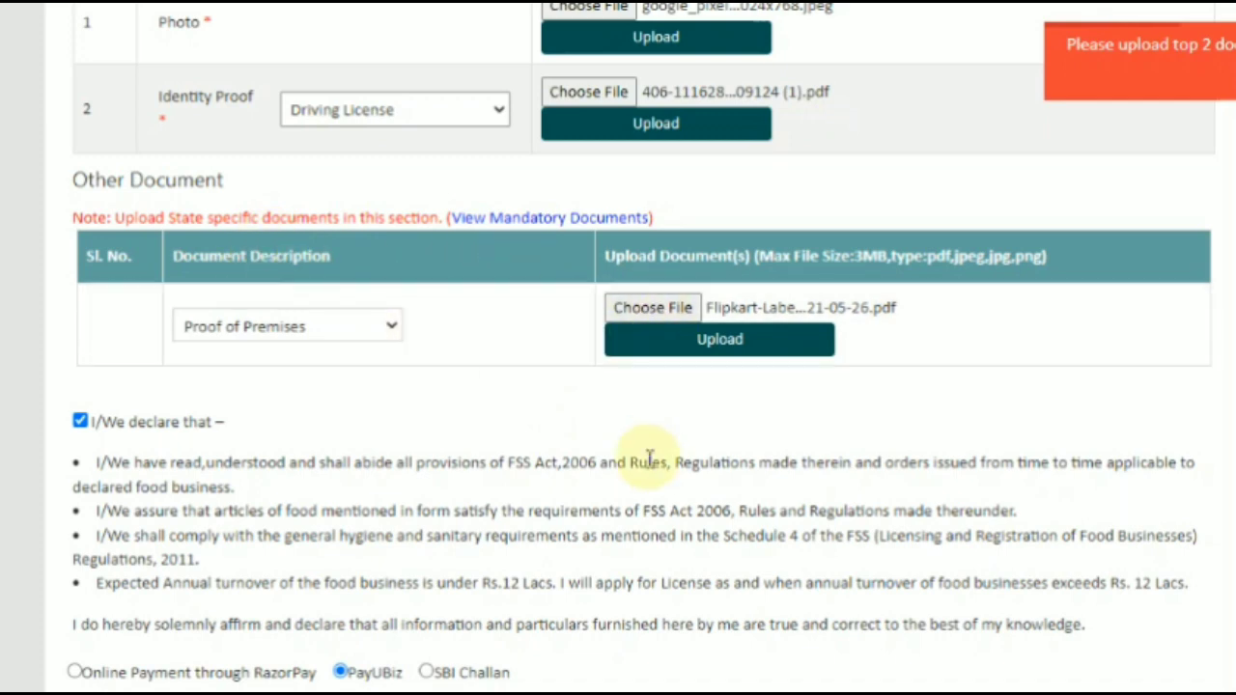
scroll(647, 464, down, 7)
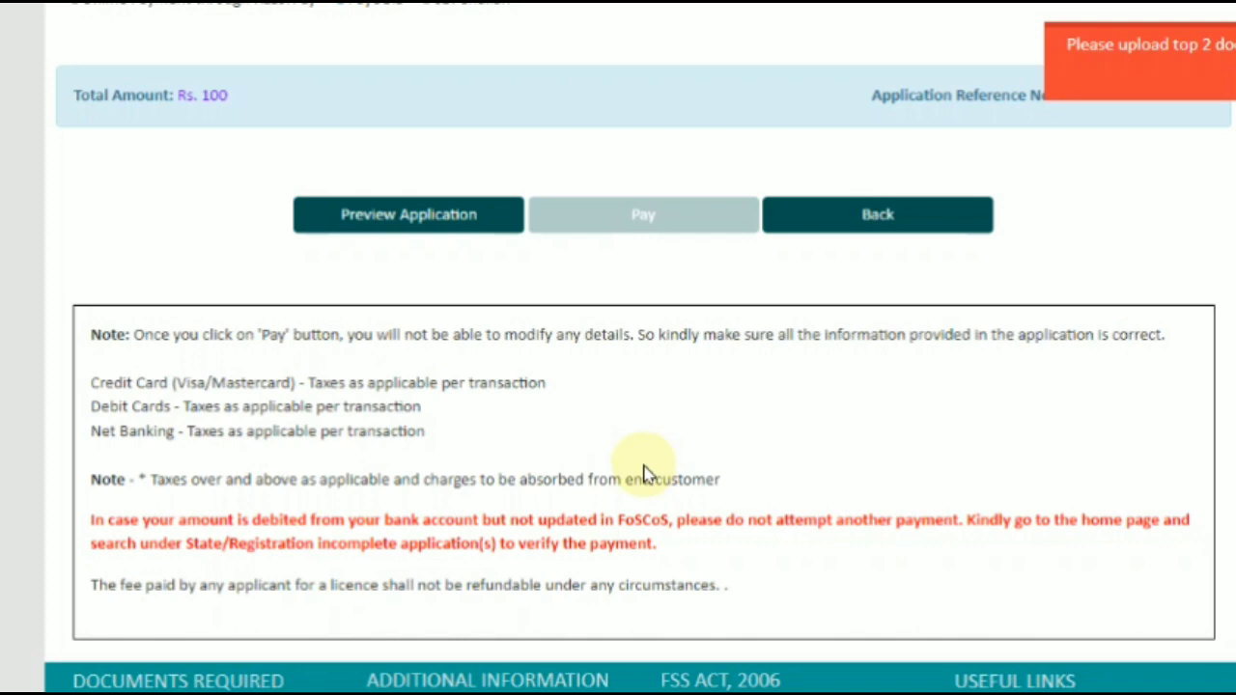
Scroll the Other Documents page listing general and state-wise mandatory document formats.
scroll(633, 346, up, 3)
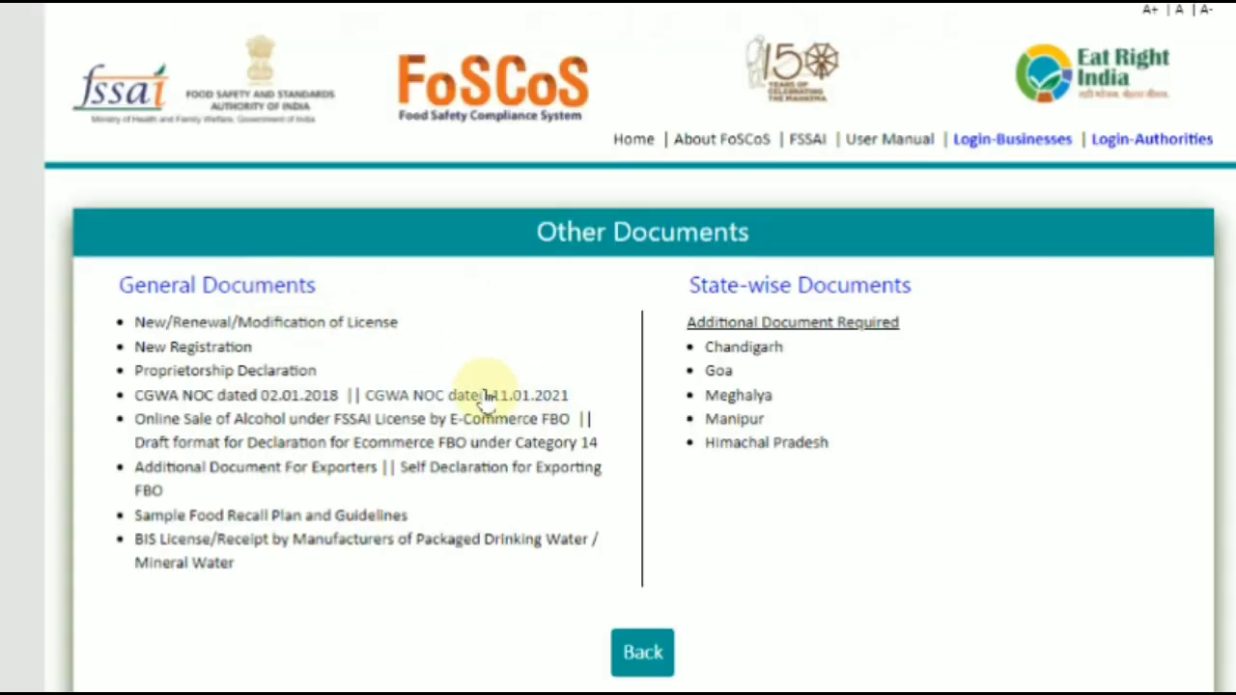
scroll(682, 459, down, 3)
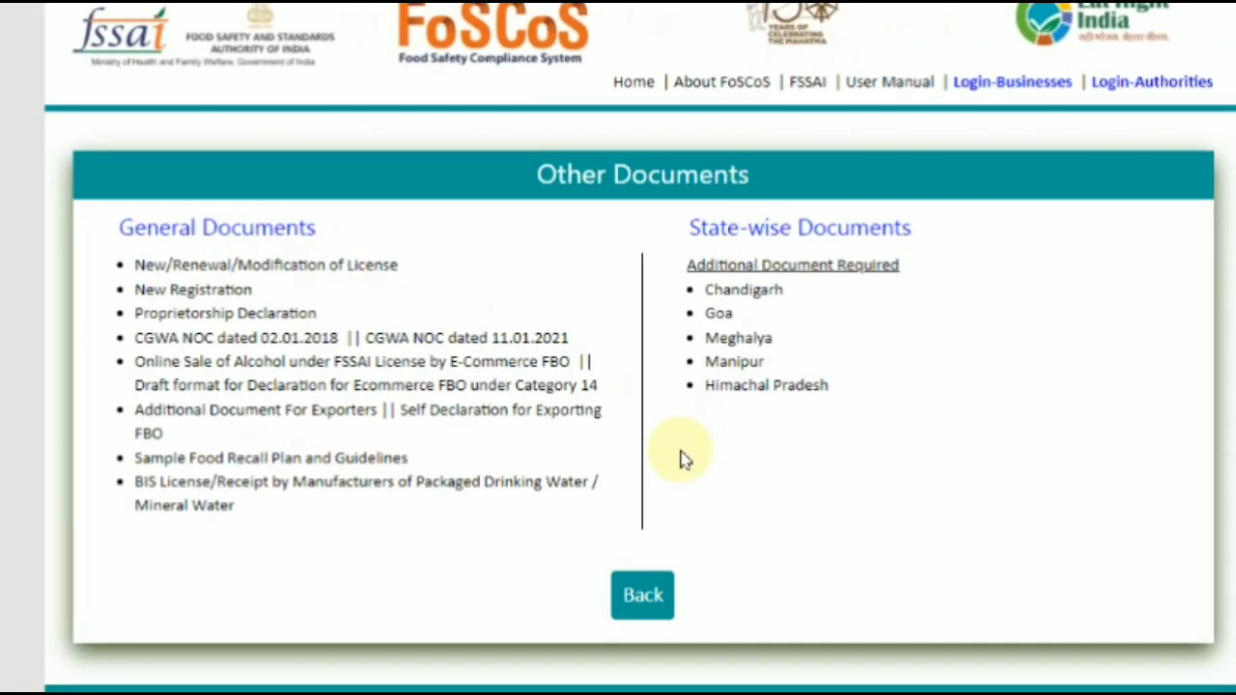